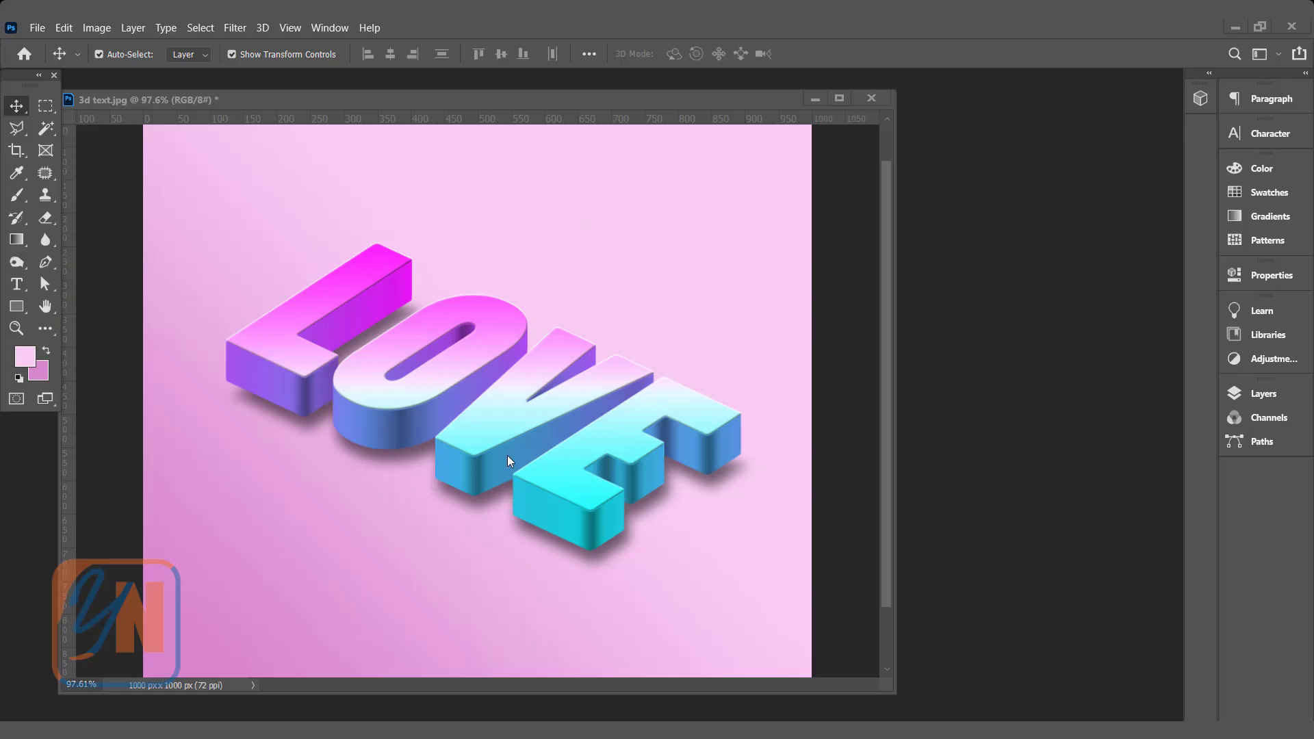
# - Show the 3D panel from the Window menu, then collapse it again
pyautogui.click(336, 28)
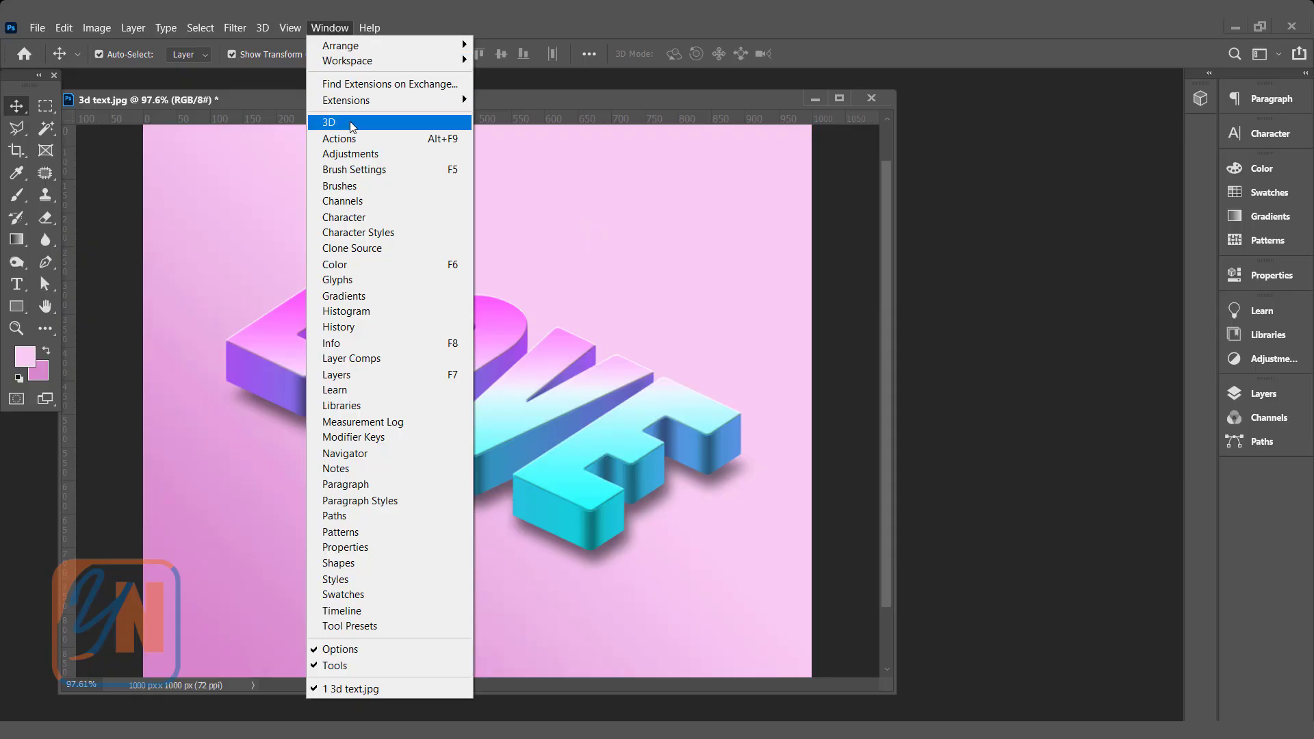
pyautogui.click(1199, 101)
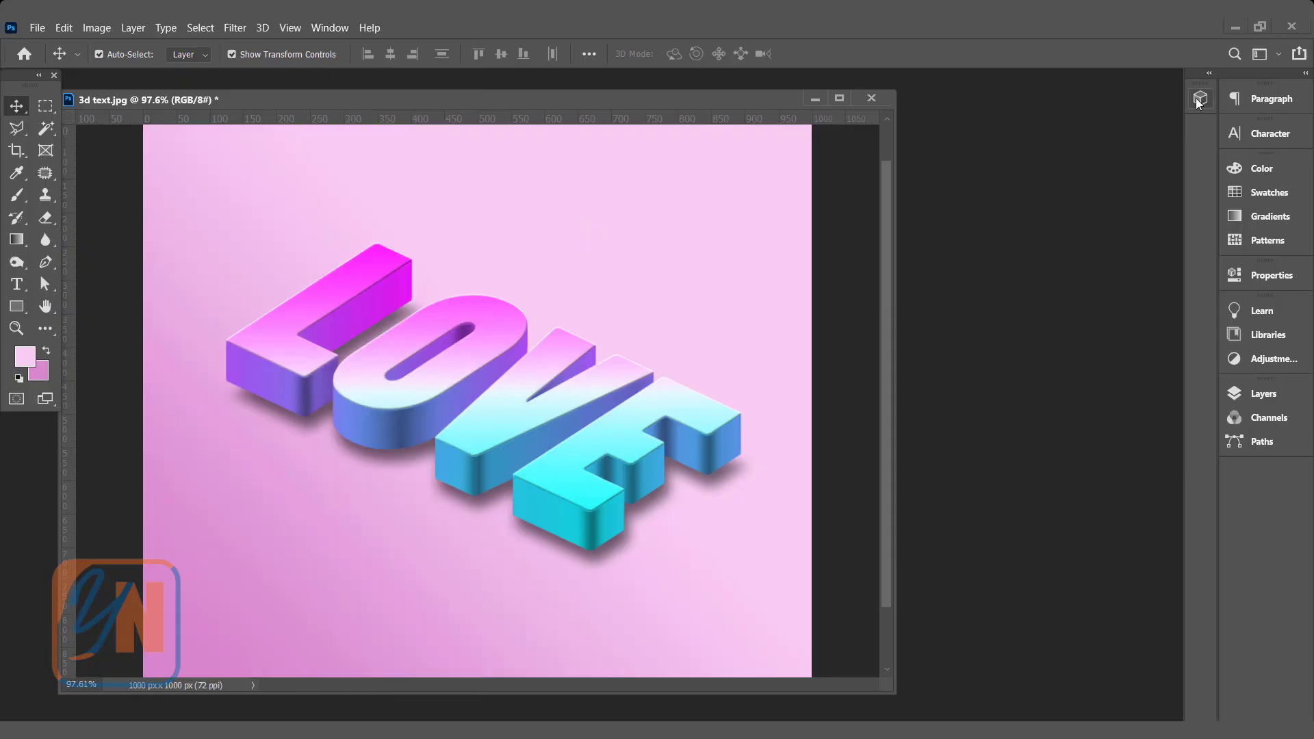
pyautogui.click(1199, 101)
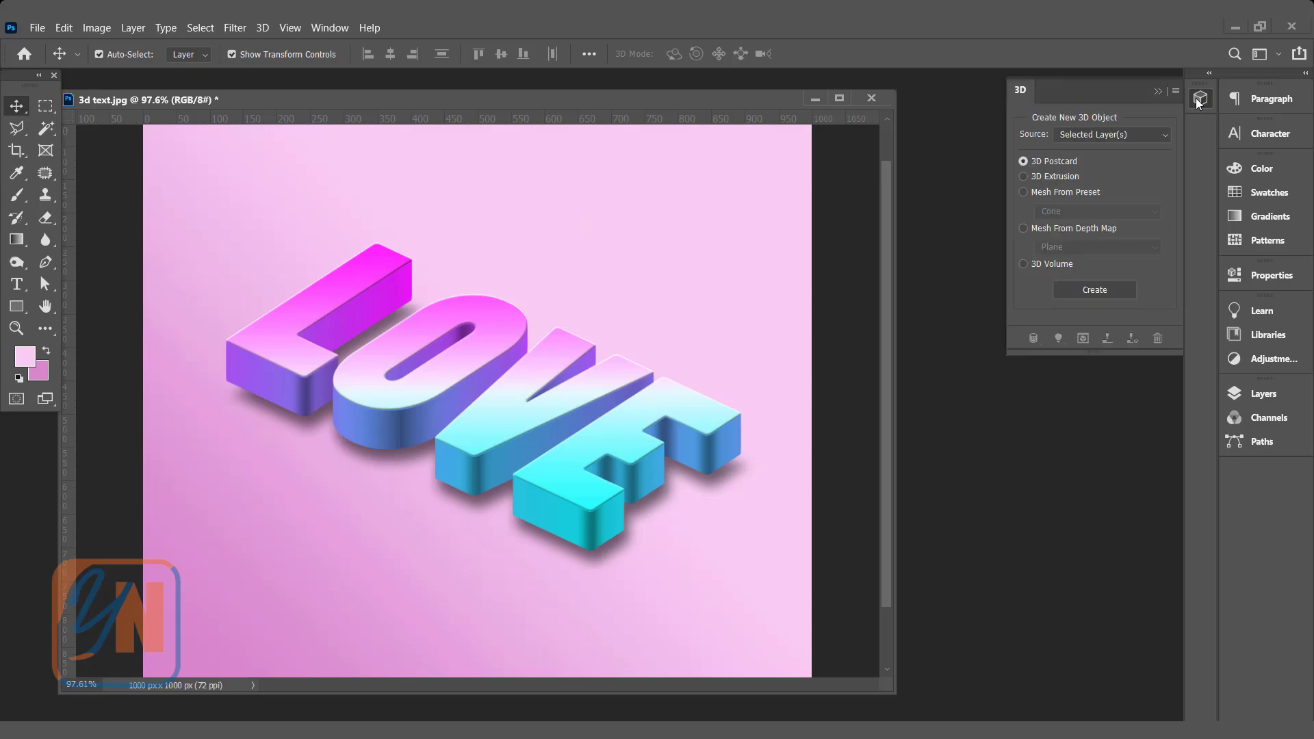
pyautogui.click(1199, 102)
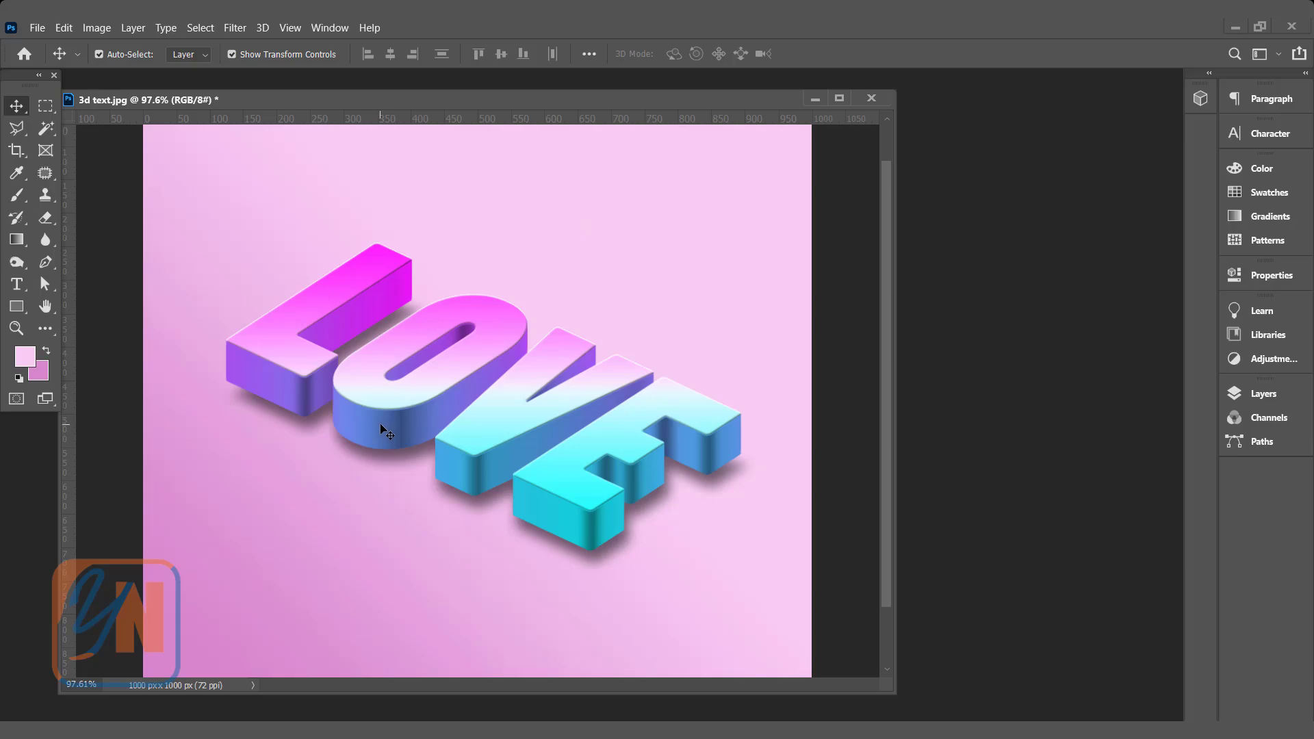
# - Create a new 1000×1000 px blank document
pyautogui.click(35, 26)
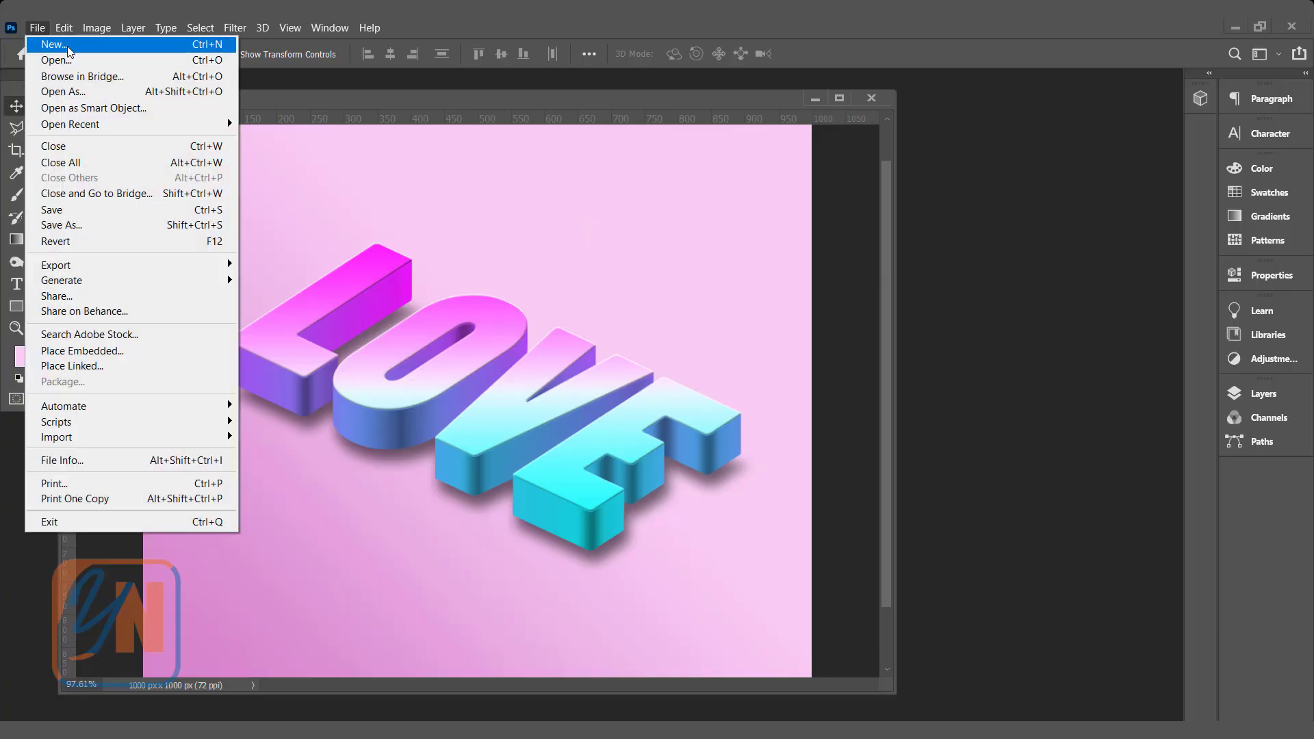
pyautogui.click(61, 41)
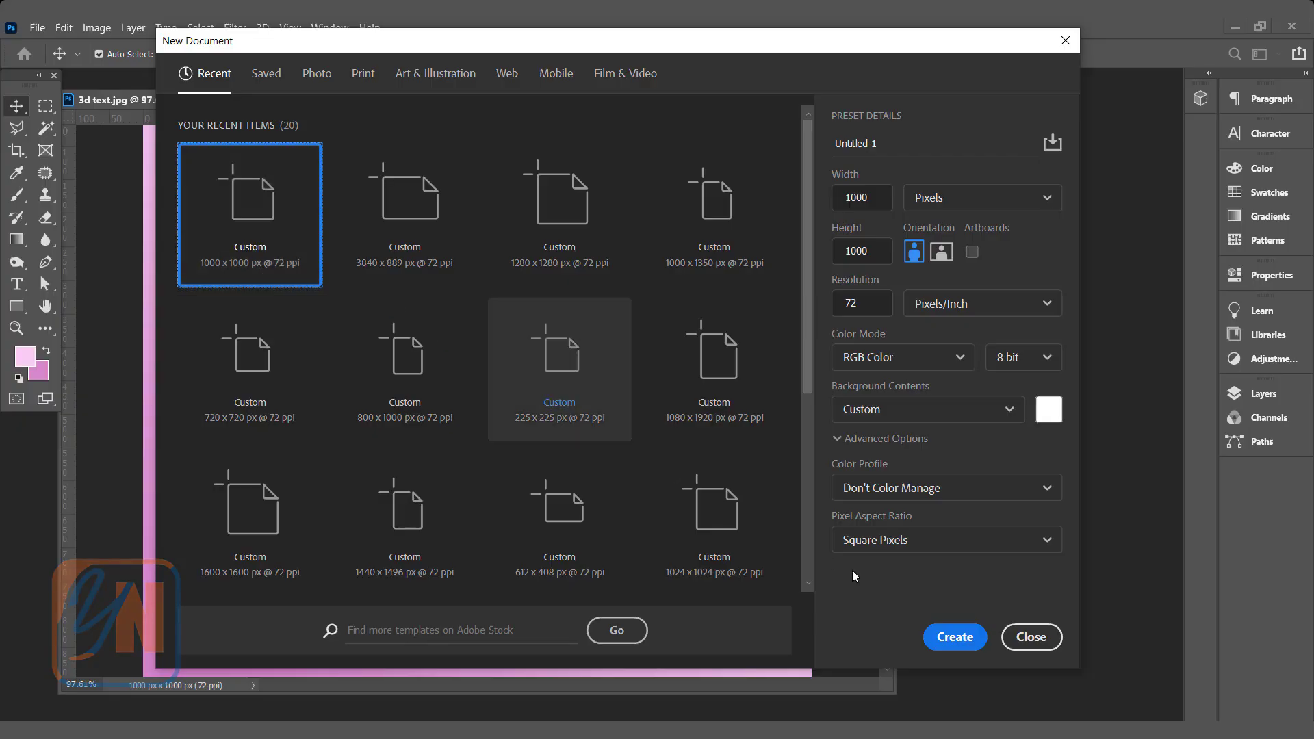
pyautogui.click(953, 635)
# - Enlarge the new document window, fit the canvas to it, and show the Layers panel
pyautogui.moveTo(853, 663); pyautogui.dragTo(1061, 731)
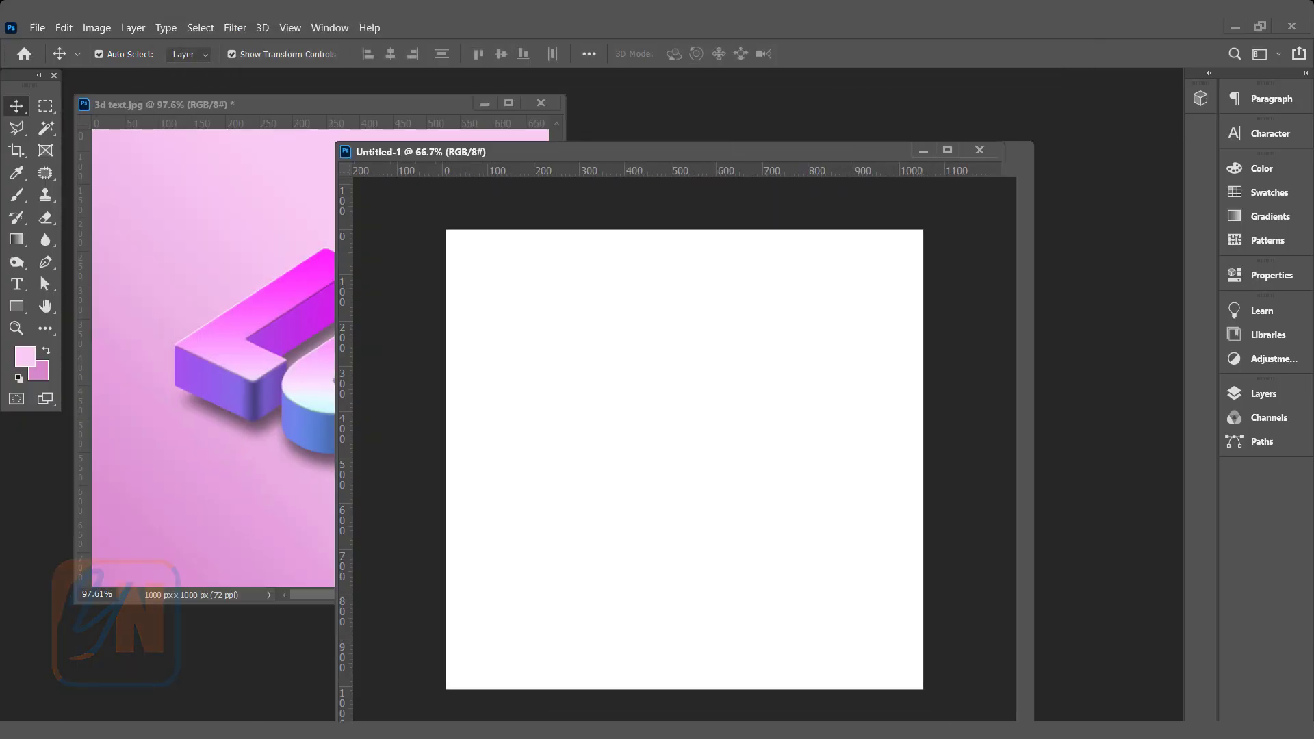
pyautogui.moveTo(712, 150); pyautogui.dragTo(690, 87)
pyautogui.moveTo(1024, 696); pyautogui.dragTo(1042, 719)
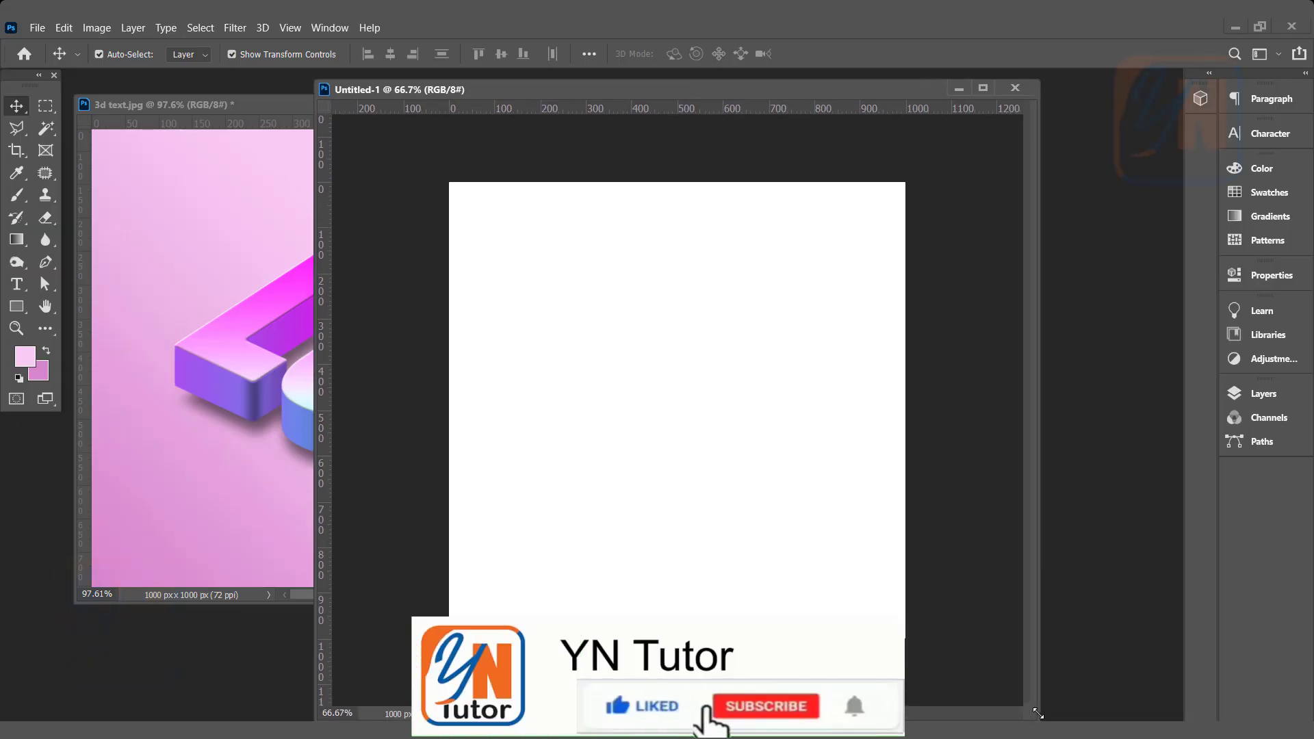
pyautogui.hotkey('ctrl', '0')
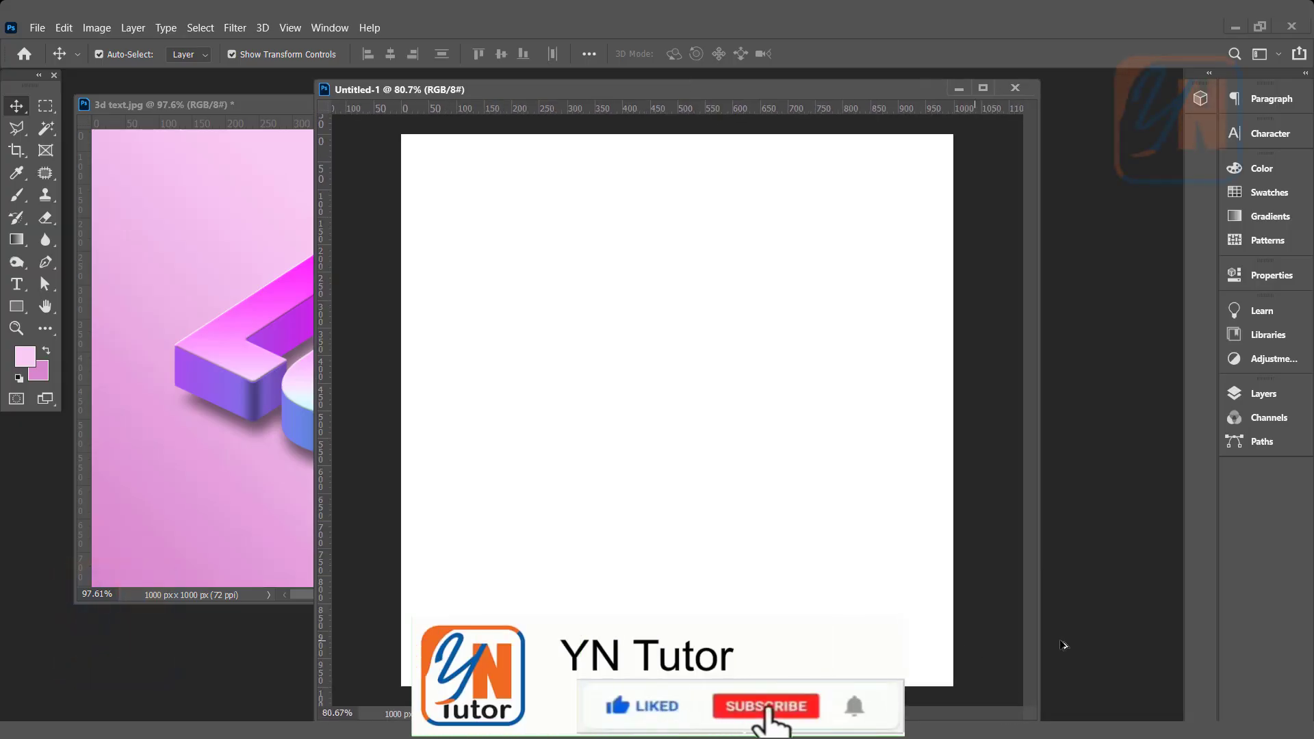
pyautogui.click(1277, 397)
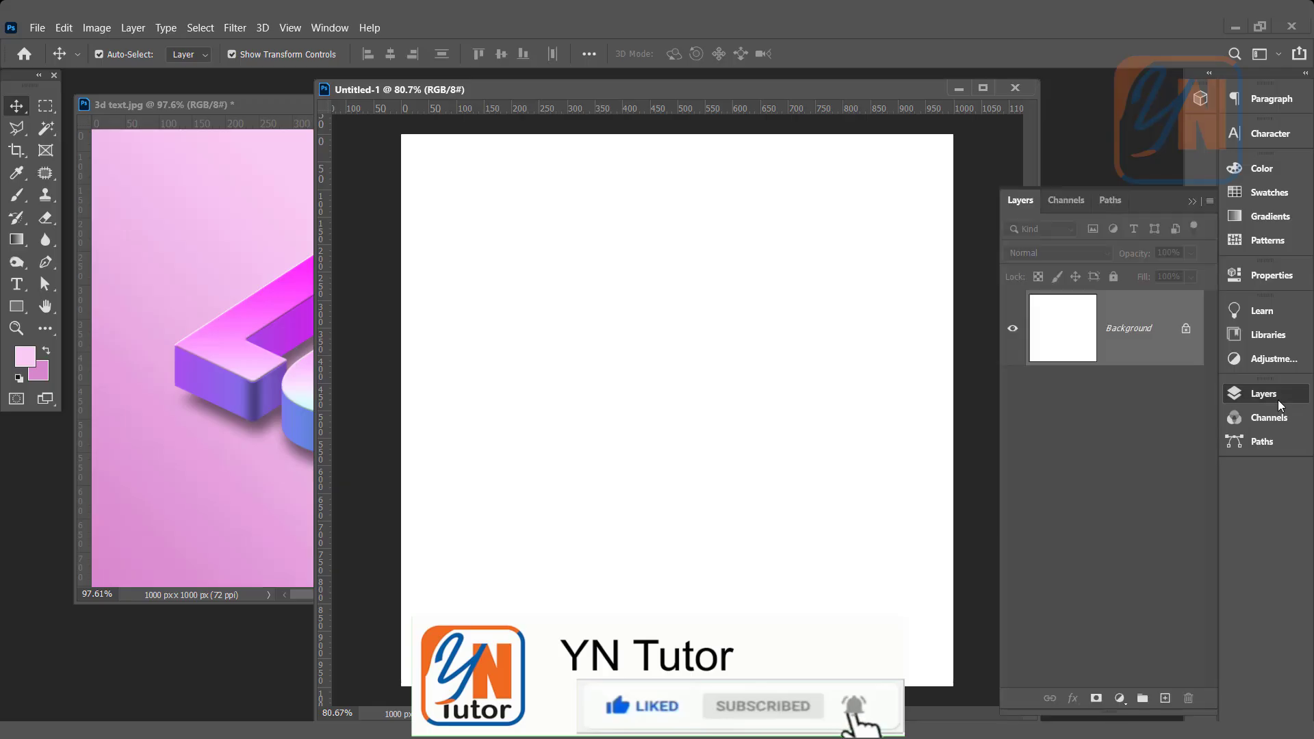
# - Fill the Background with a pink linear gradient from lower left to upper right
pyautogui.click(17, 244)
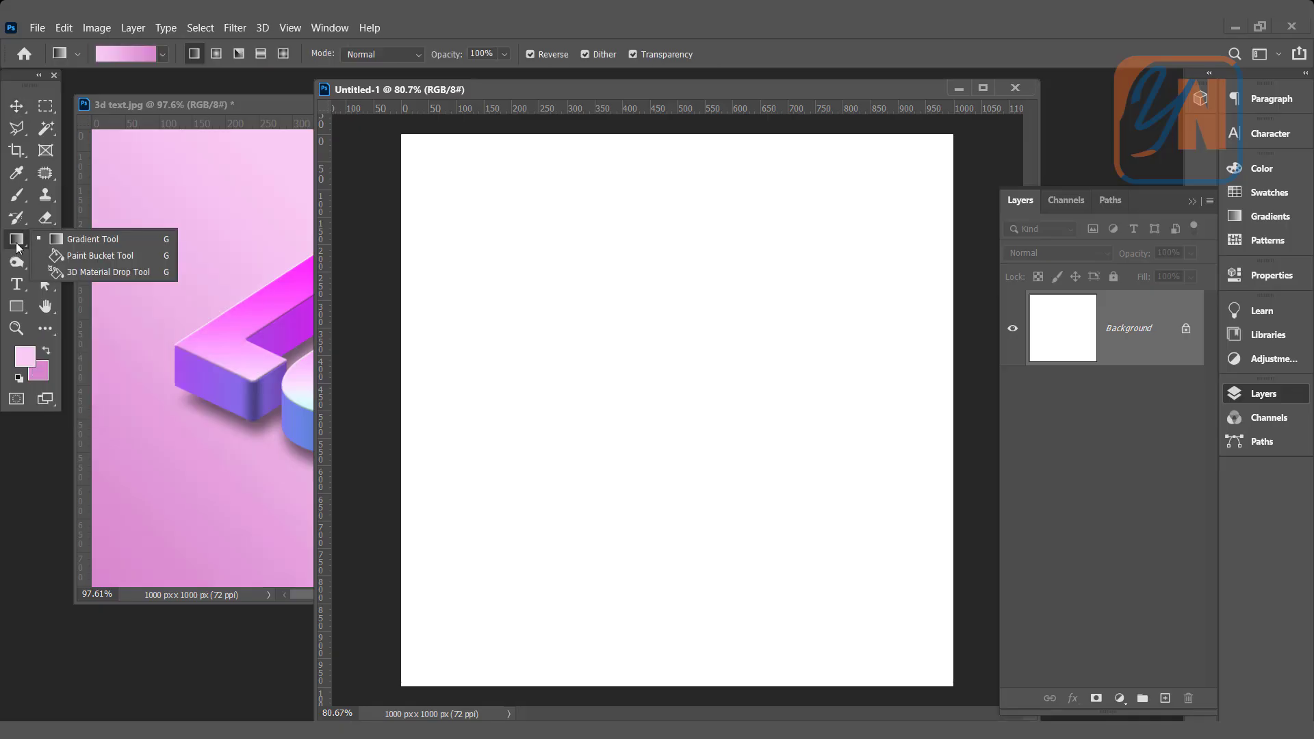
pyautogui.click(82, 240)
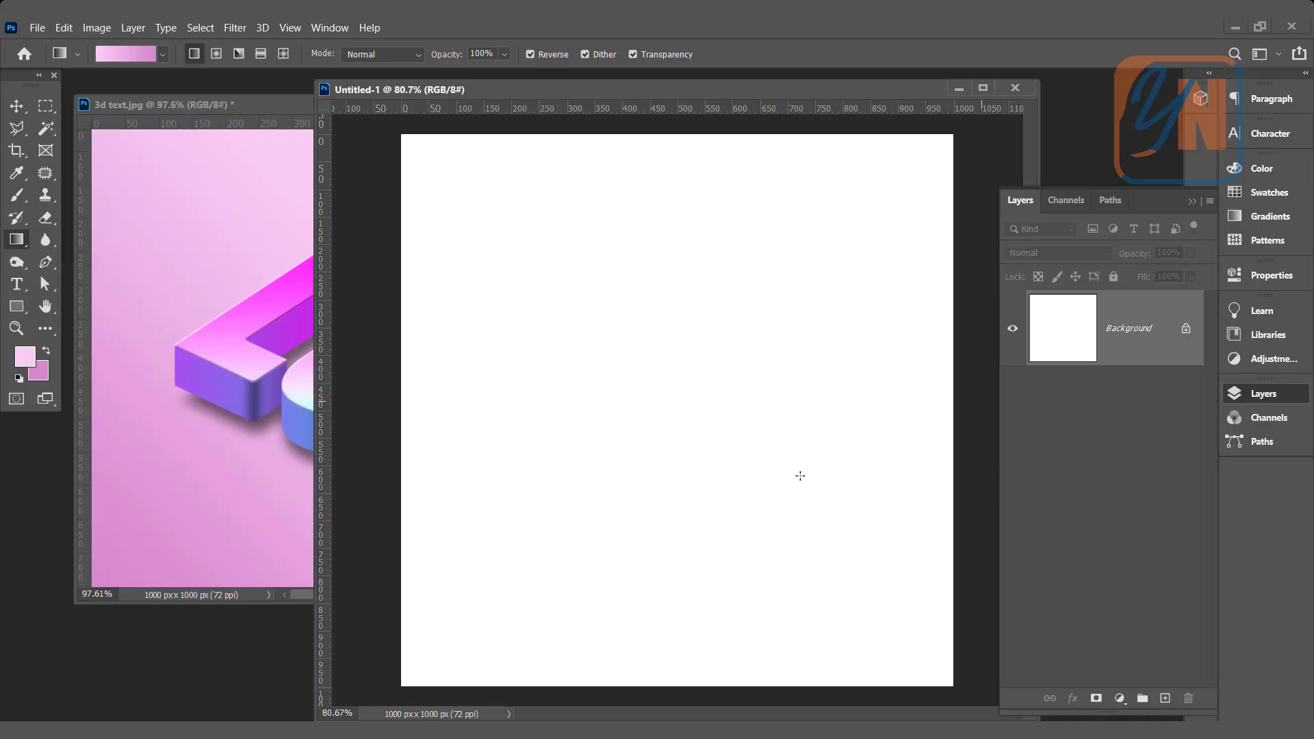
pyautogui.moveTo(455, 644); pyautogui.dragTo(877, 220)
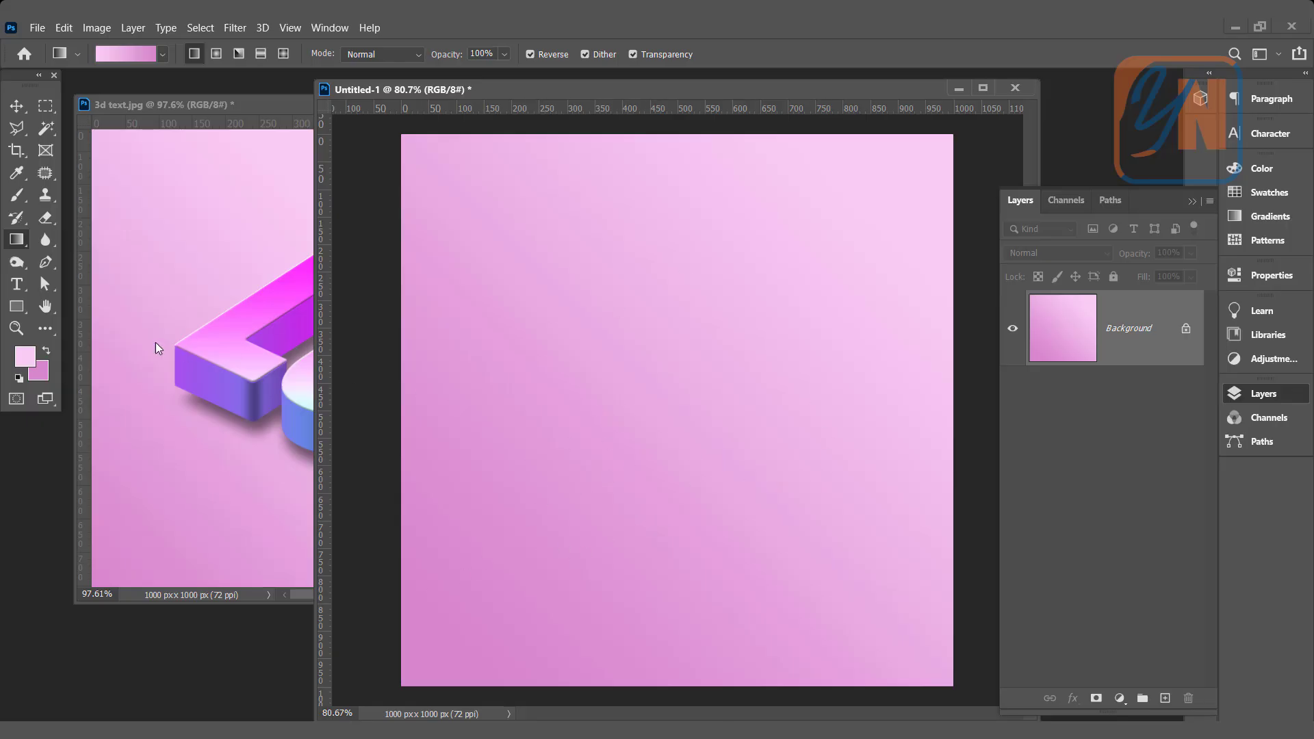
# - Add a new text layer with the word LOVE on the canvas
pyautogui.click(13, 288)
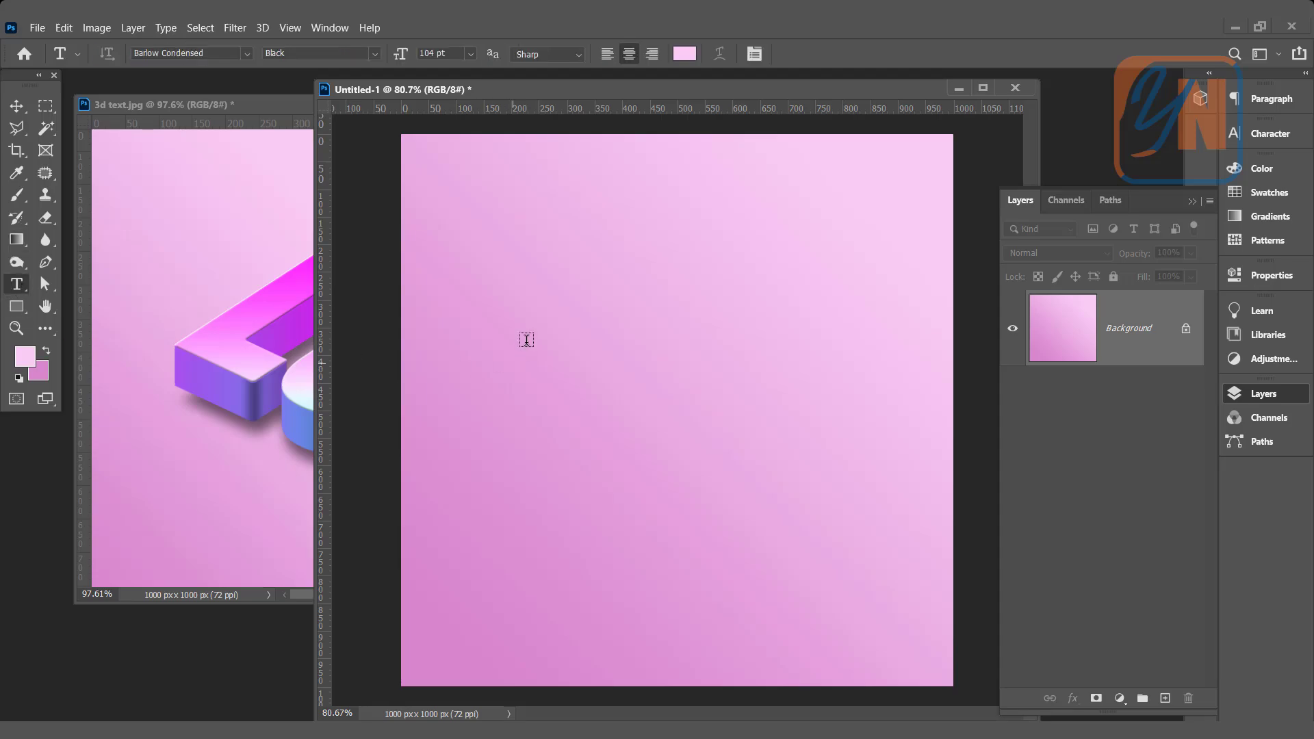
pyautogui.click(507, 298)
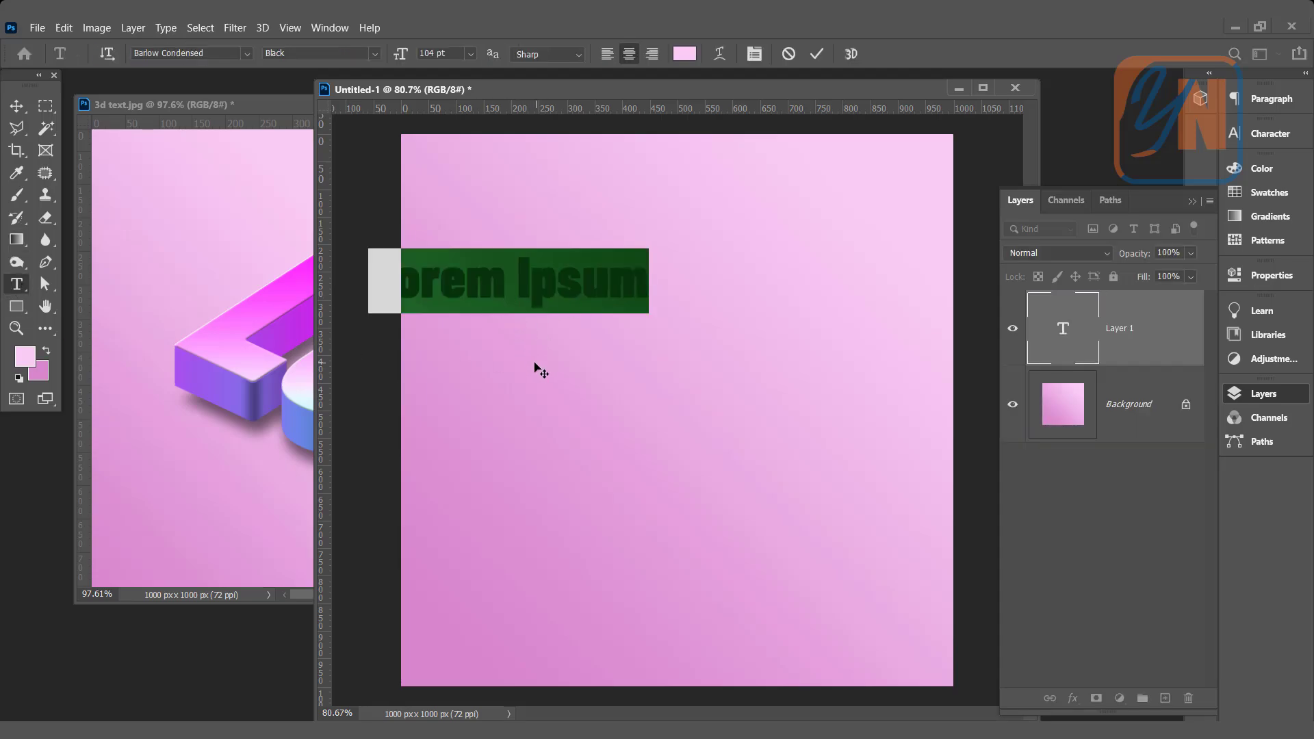
pyautogui.write('LOVE')
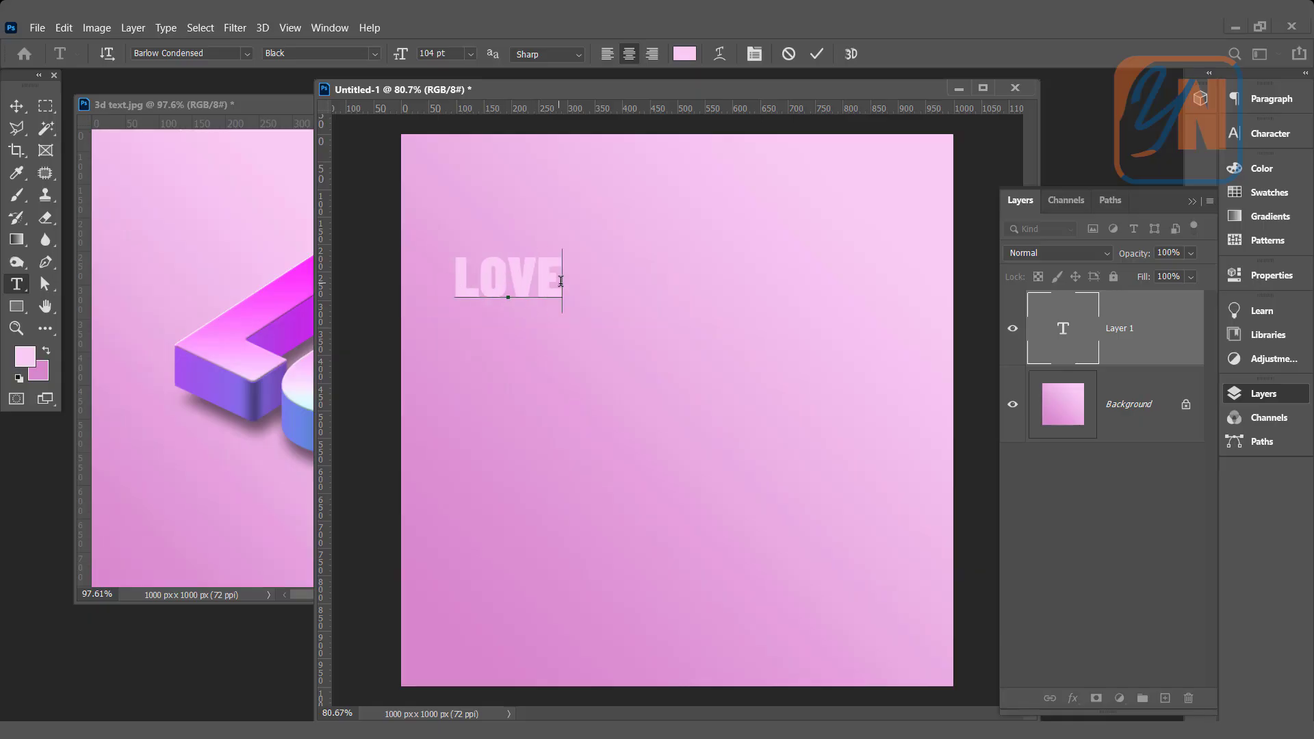
pyautogui.press('Left')
pyautogui.press('Left')
# - Raise LOVE's font size to about 316 pt and scale it up with a free transform
pyautogui.moveTo(455, 274); pyautogui.dragTo(564, 280)
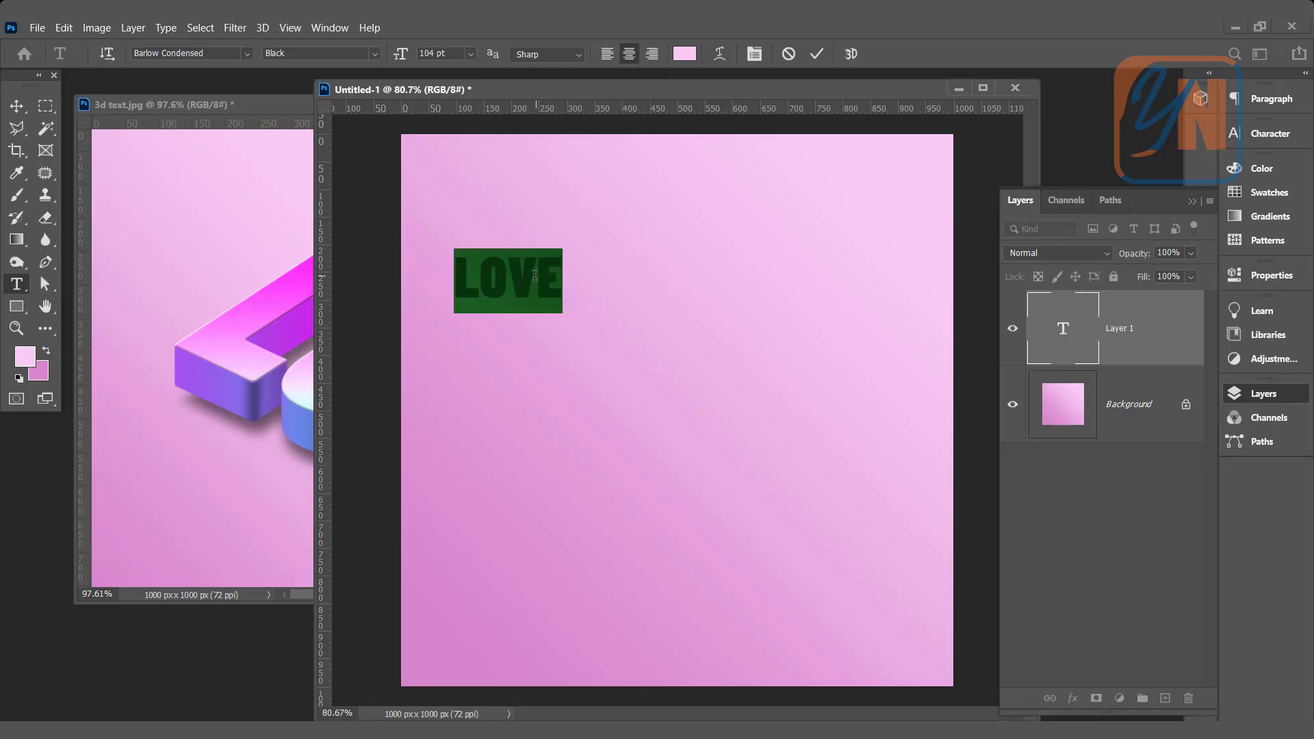
pyautogui.moveTo(399, 54); pyautogui.dragTo(479, 56)
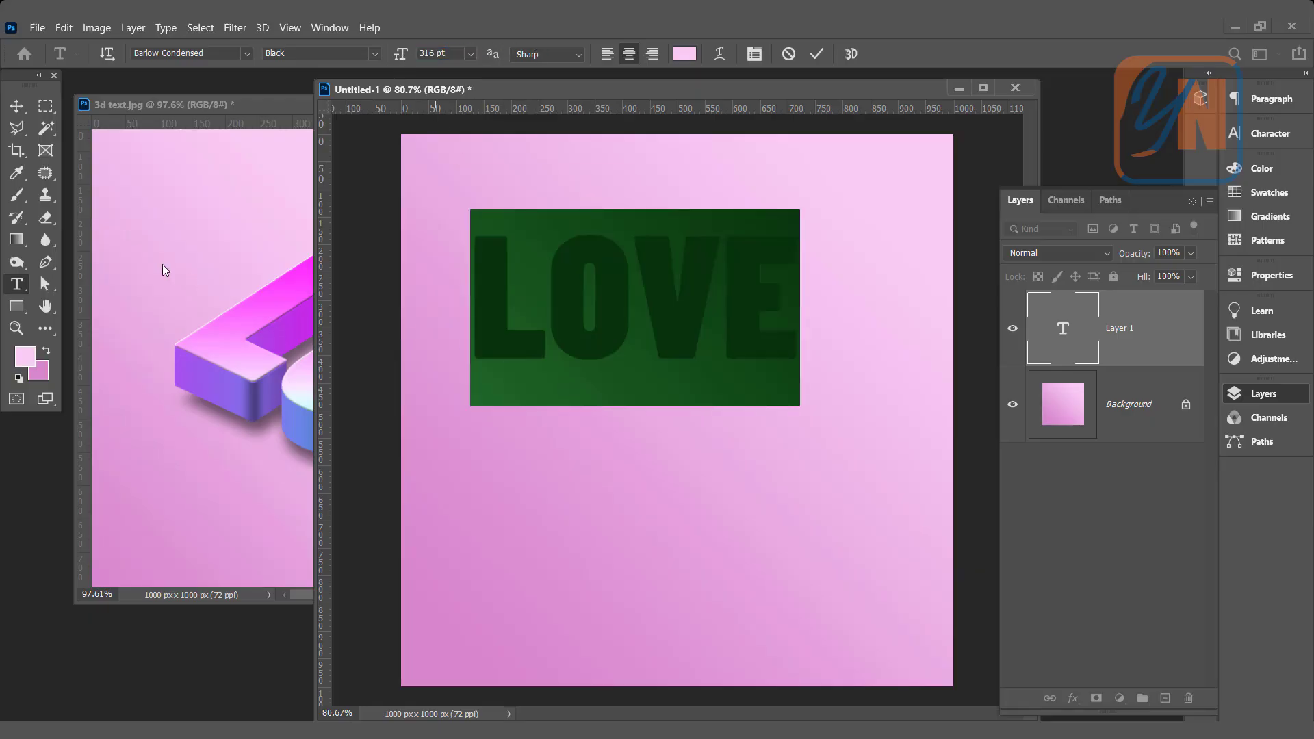
pyautogui.click(16, 106)
pyautogui.moveTo(799, 419); pyautogui.dragTo(860, 463)
pyautogui.press('Return')
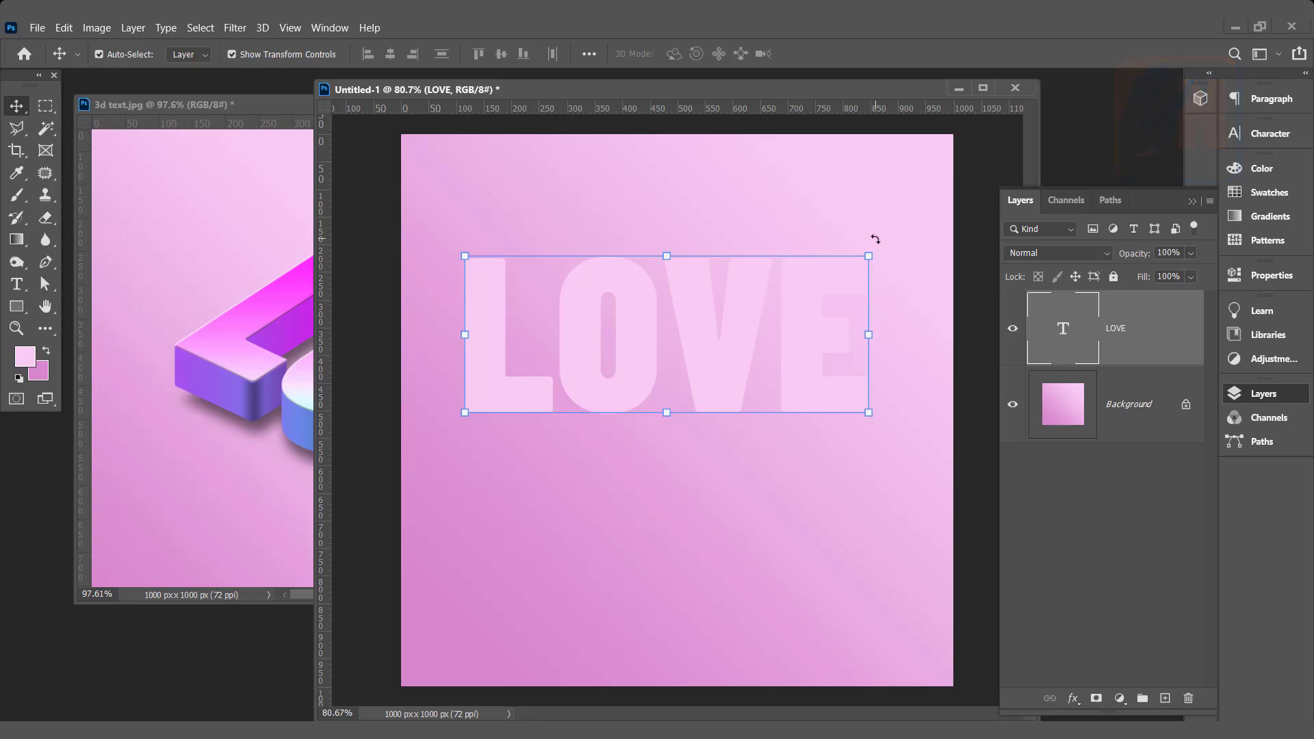
# - Rotate LOVE about 25° and skew it into an isometric slant
pyautogui.moveTo(875, 239); pyautogui.dragTo(904, 316)
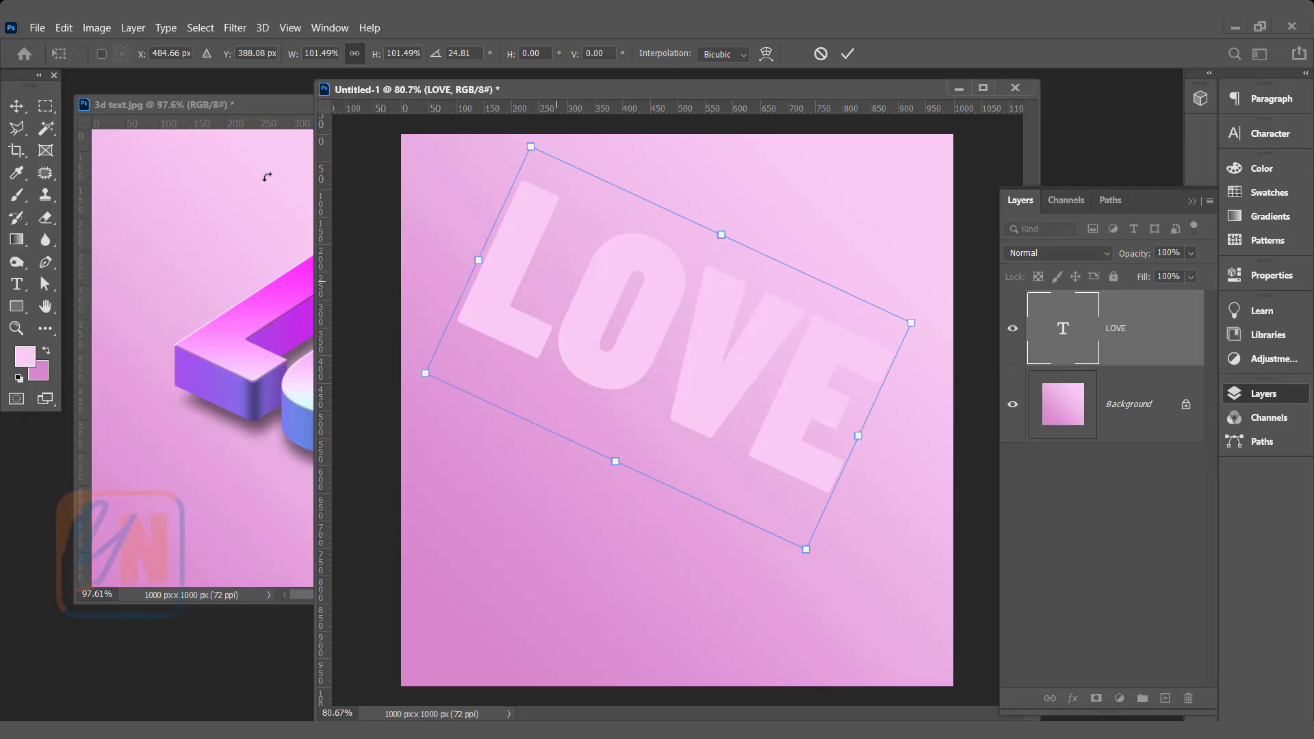
pyautogui.click(64, 28)
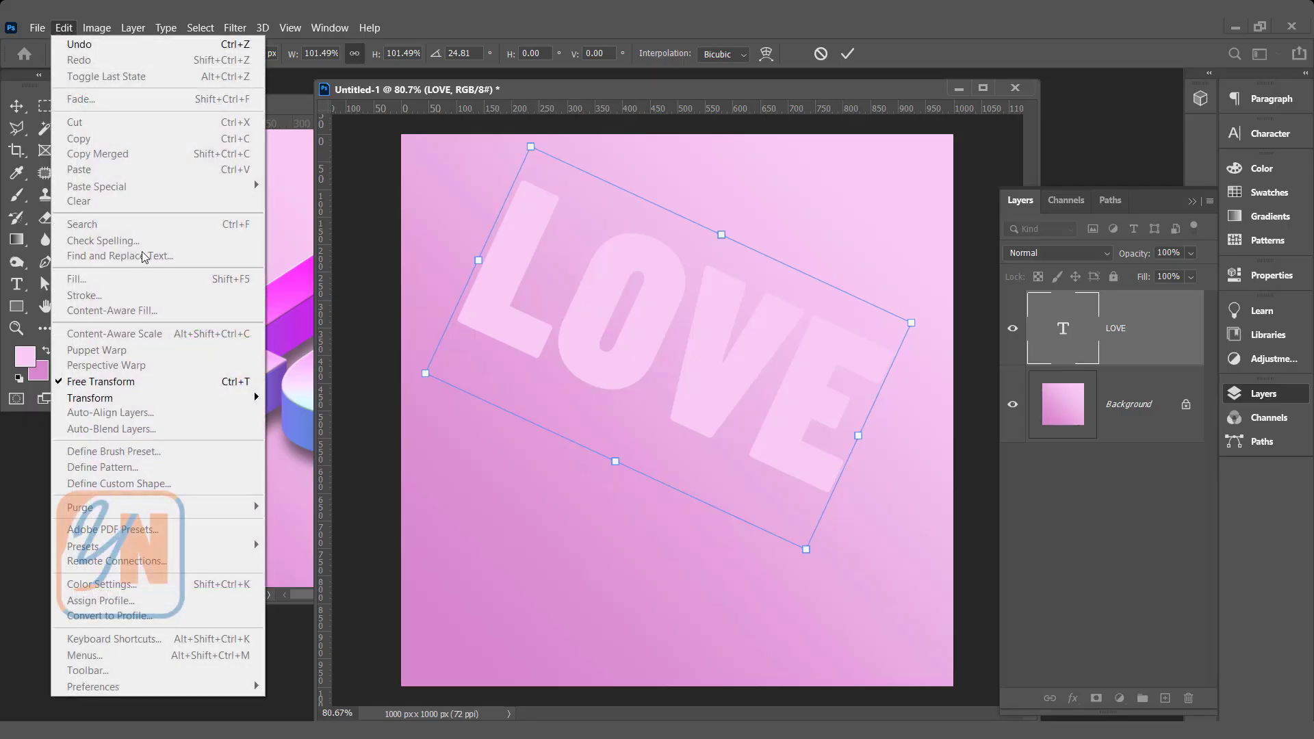
pyautogui.moveTo(159, 399)
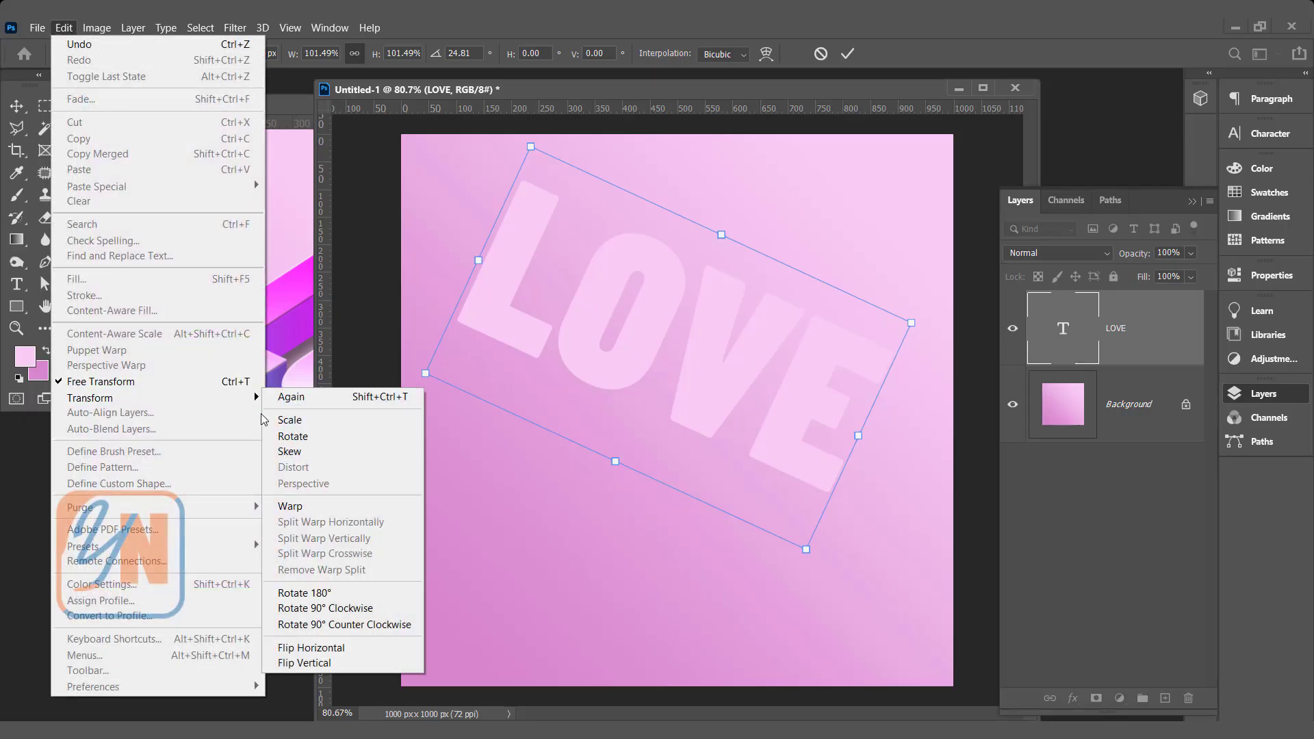
pyautogui.click(303, 453)
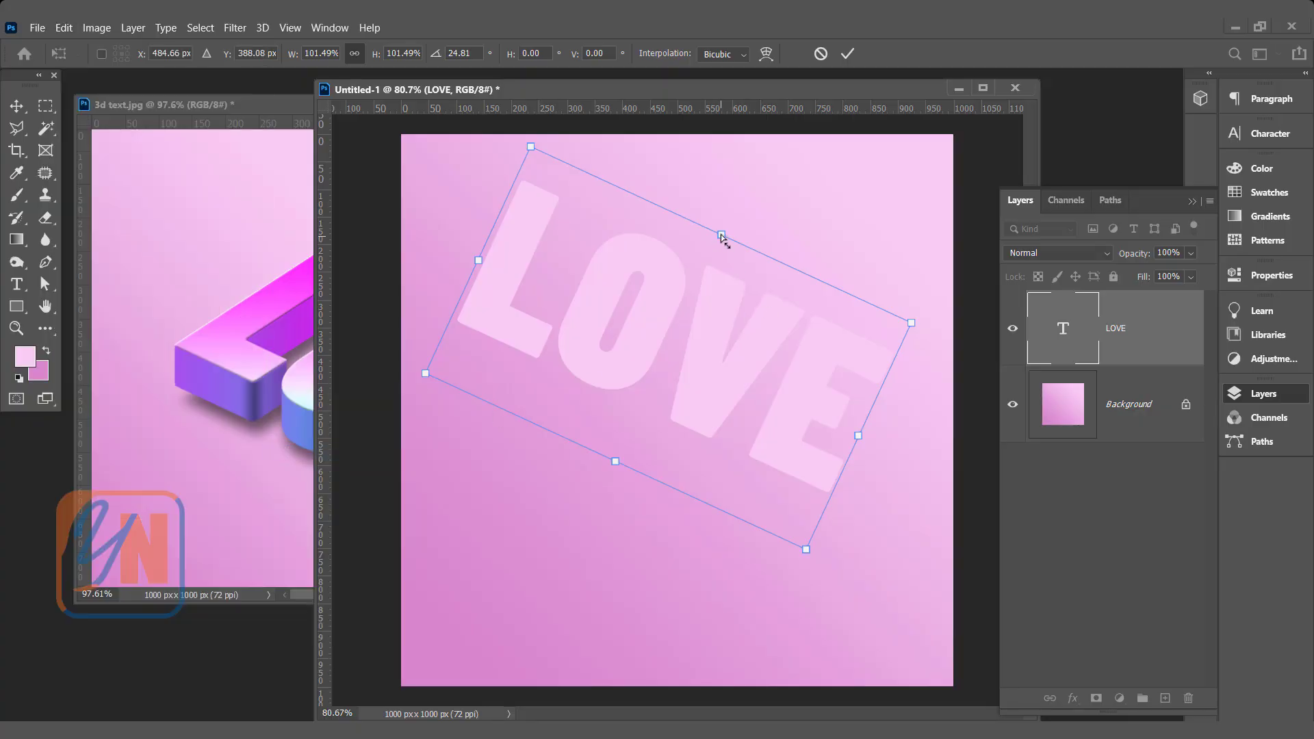
pyautogui.moveTo(723, 239); pyautogui.dragTo(738, 369)
pyautogui.moveTo(483, 270); pyautogui.dragTo(498, 295)
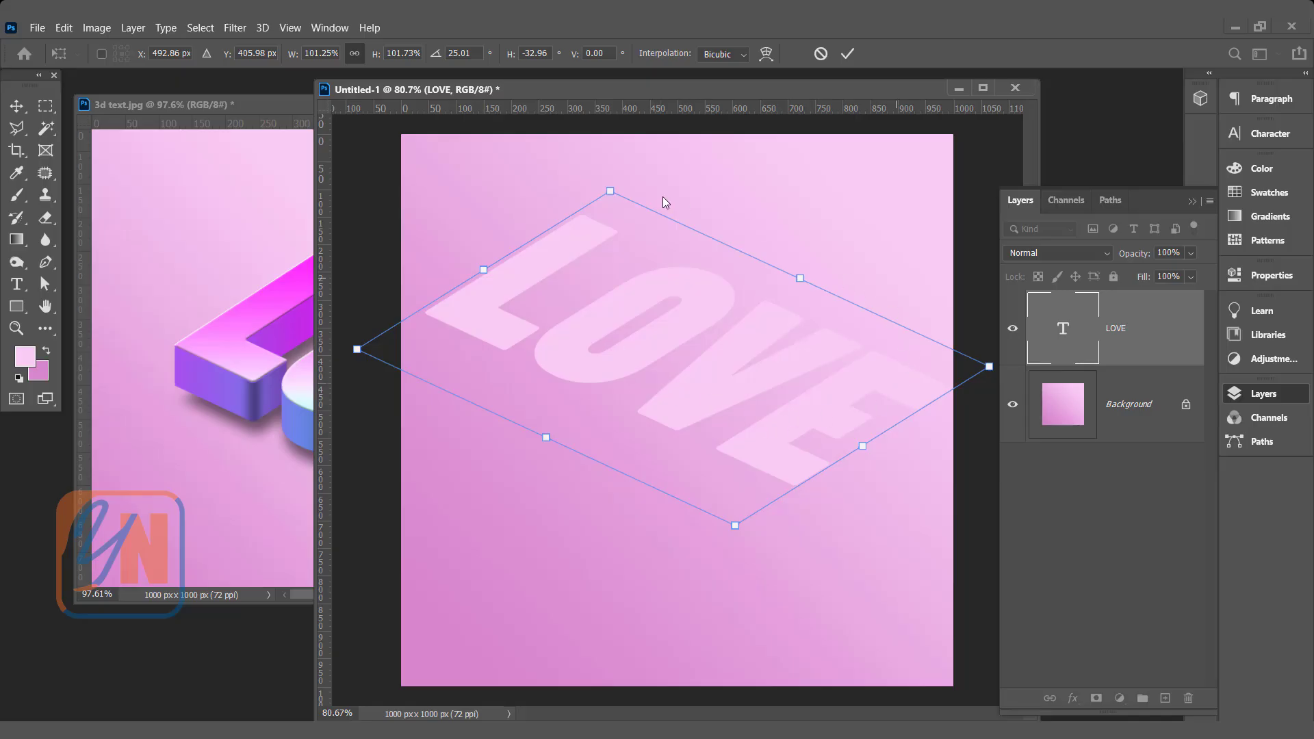
pyautogui.press('Return')
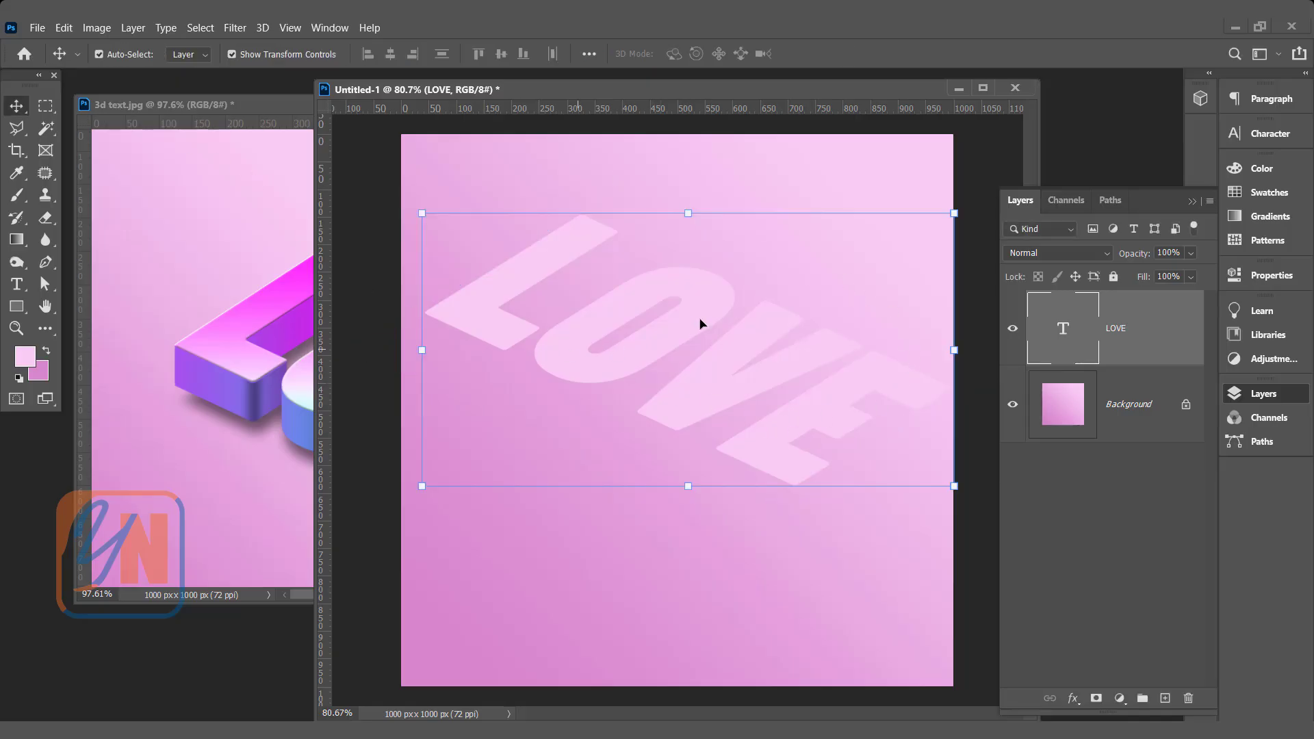
# - Scale LOVE to about 91% and move it lower toward the centre
pyautogui.moveTo(958, 216); pyautogui.dragTo(924, 226)
pyautogui.moveTo(674, 399); pyautogui.dragTo(709, 506)
pyautogui.press('Return')
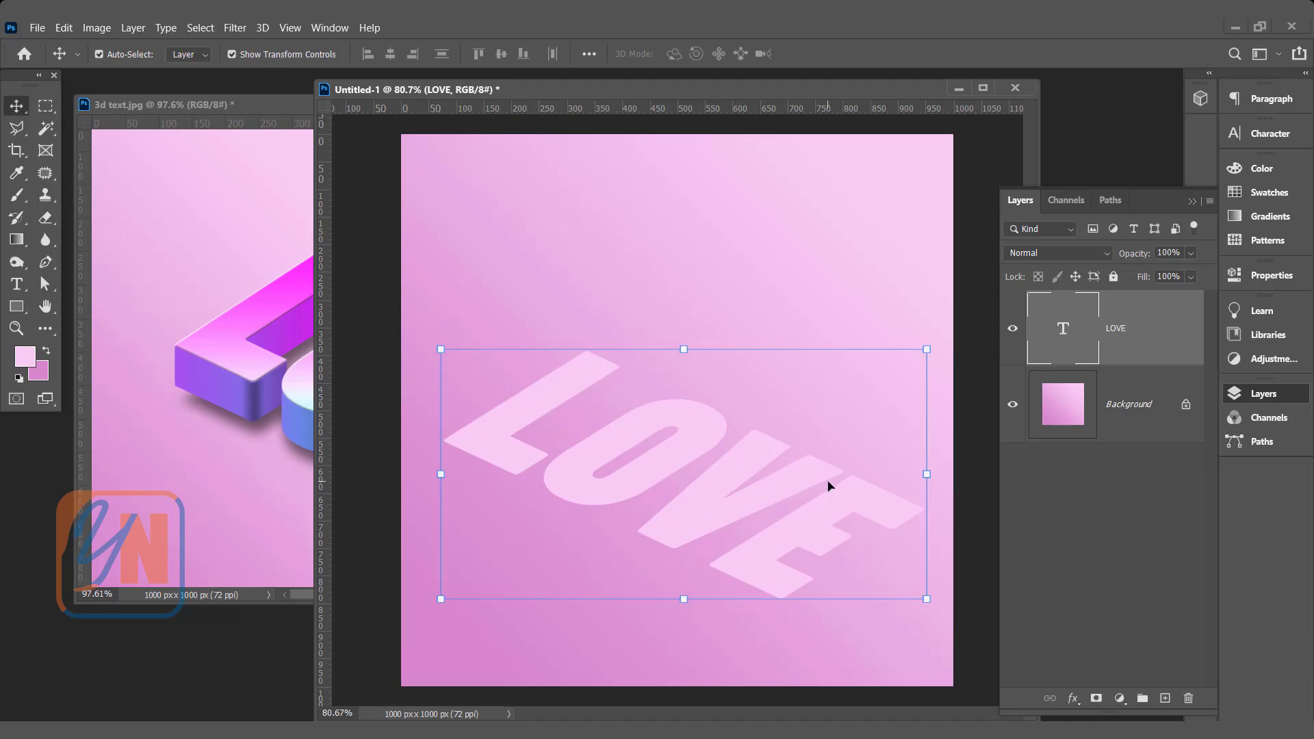
# - Open the Layer Style dialog for LOVE and move it off the text
pyautogui.rightClick(1159, 329)
pyautogui.click(1021, 43)
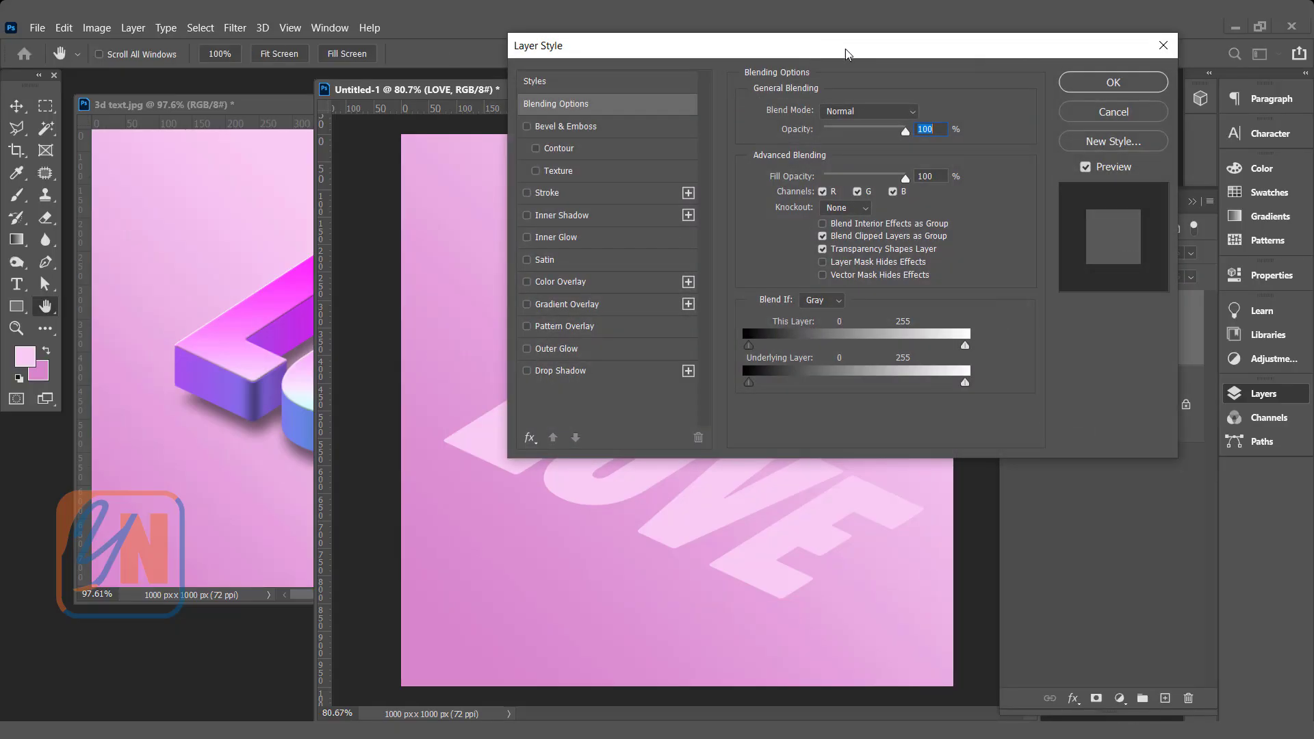
pyautogui.moveTo(816, 41); pyautogui.dragTo(958, 63)
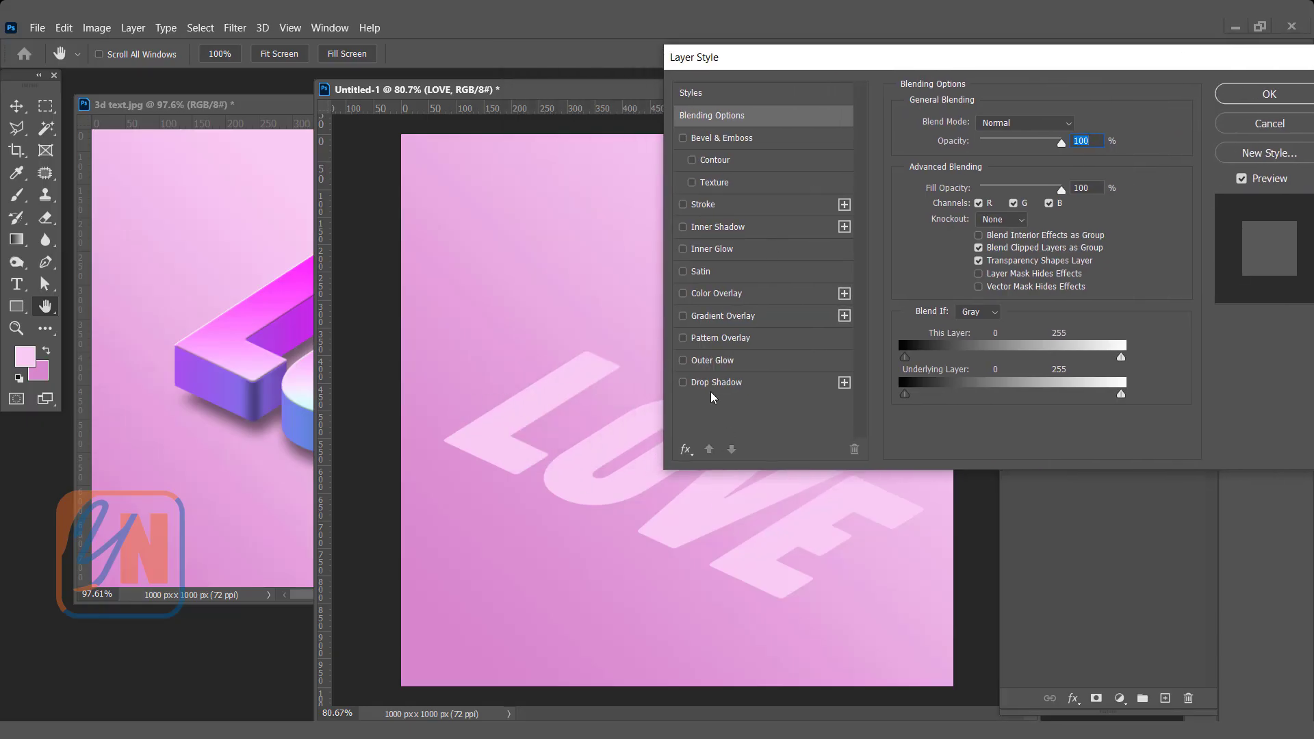
# - Add a Gradient Overlay using a Purples magenta-to-cyan preset at 90°, 100% opacity
pyautogui.click(712, 316)
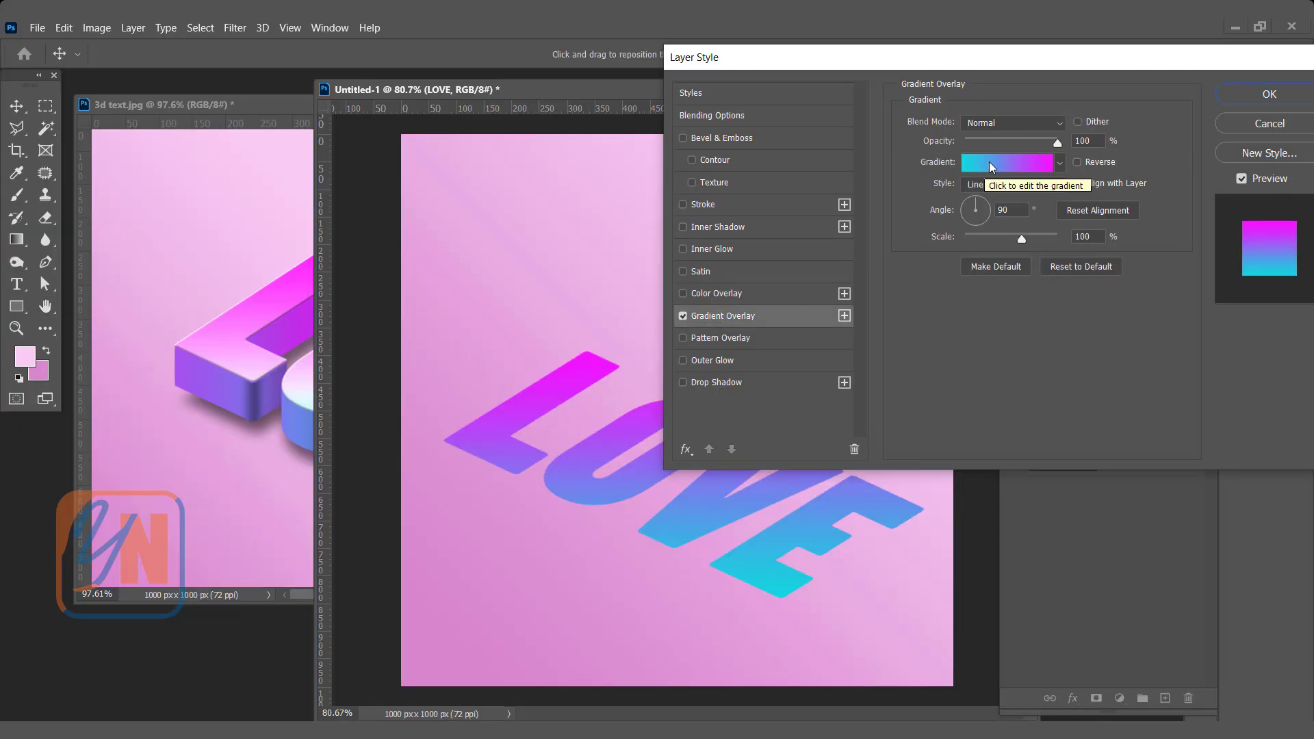
pyautogui.click(1060, 163)
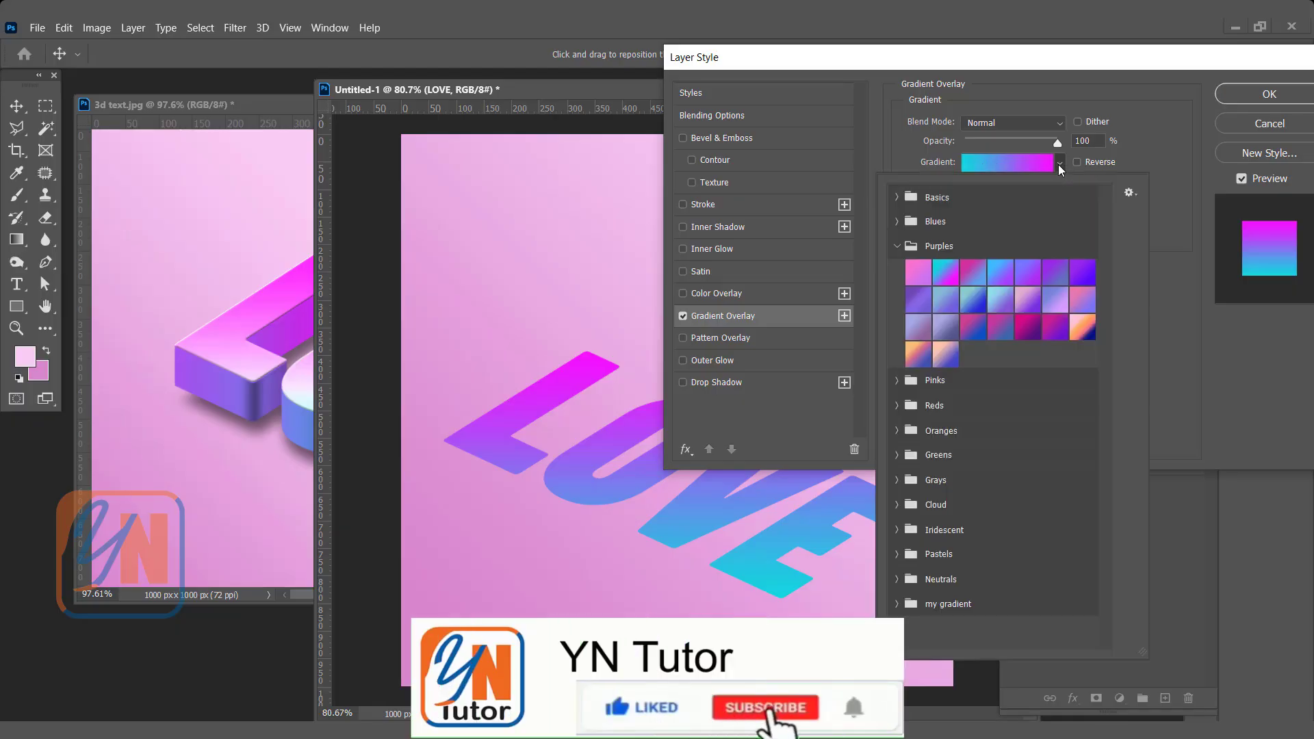
pyautogui.click(898, 248)
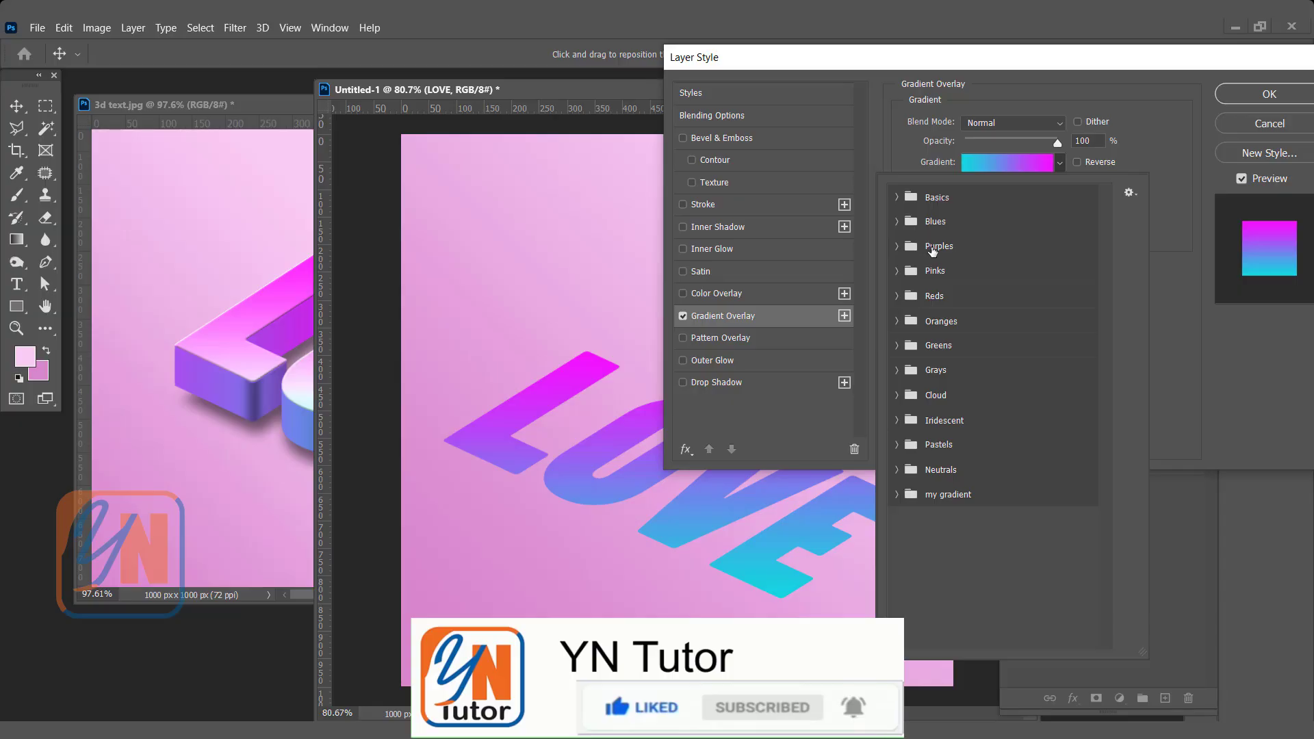
pyautogui.click(897, 247)
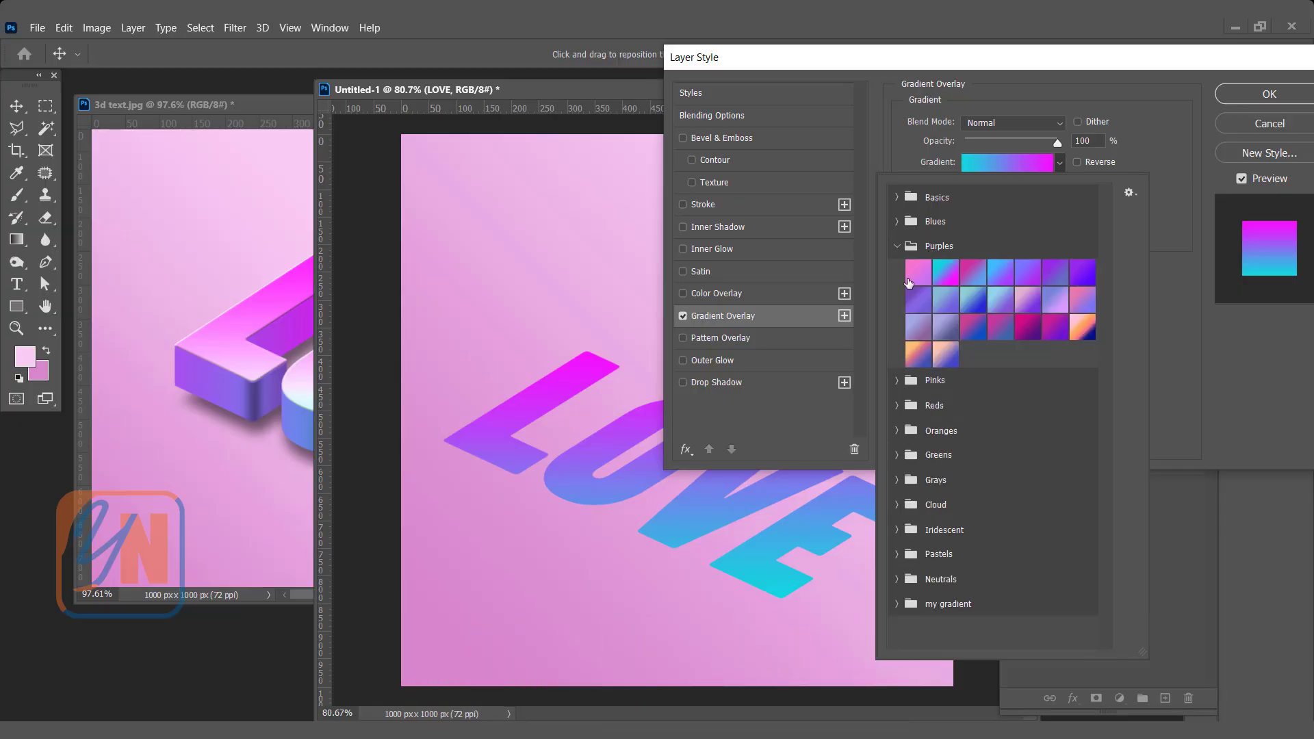
pyautogui.click(948, 278)
pyautogui.press('Return')
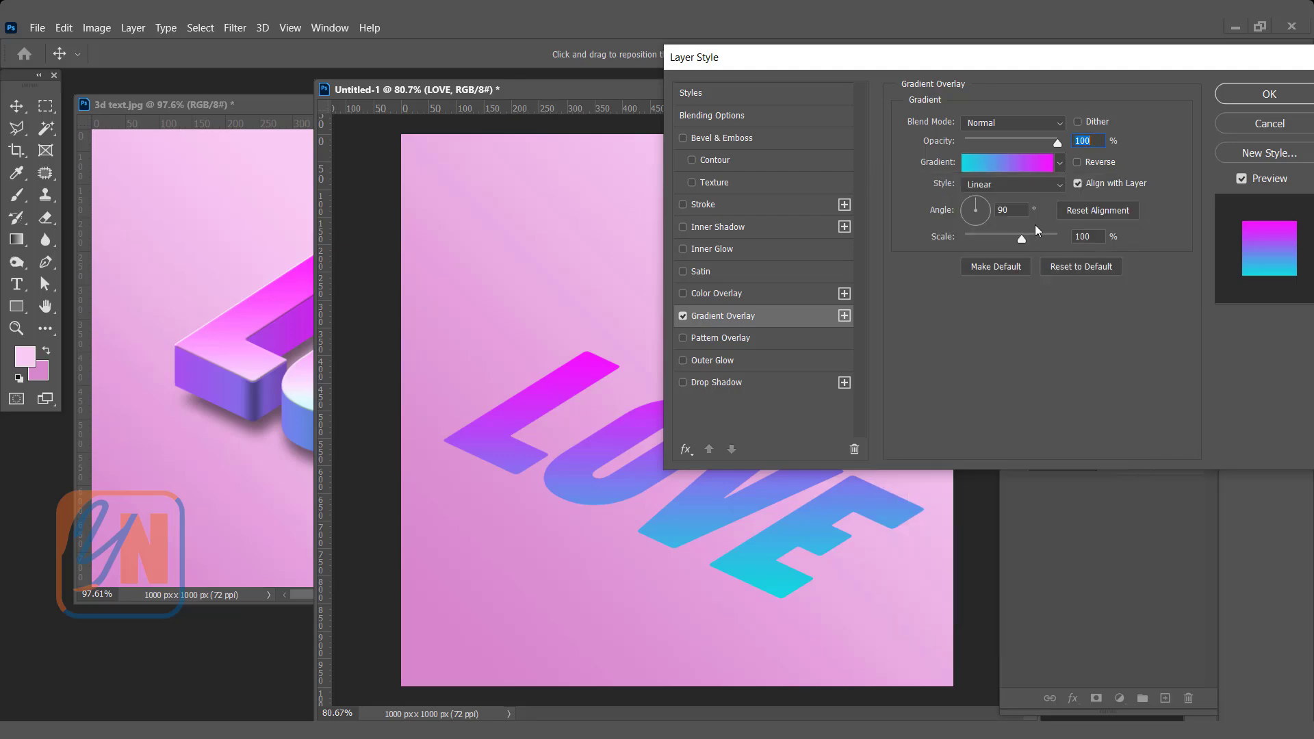
# - Add Satin shading at a -171° angle, keep the default contour, and apply the effects
pyautogui.click(713, 273)
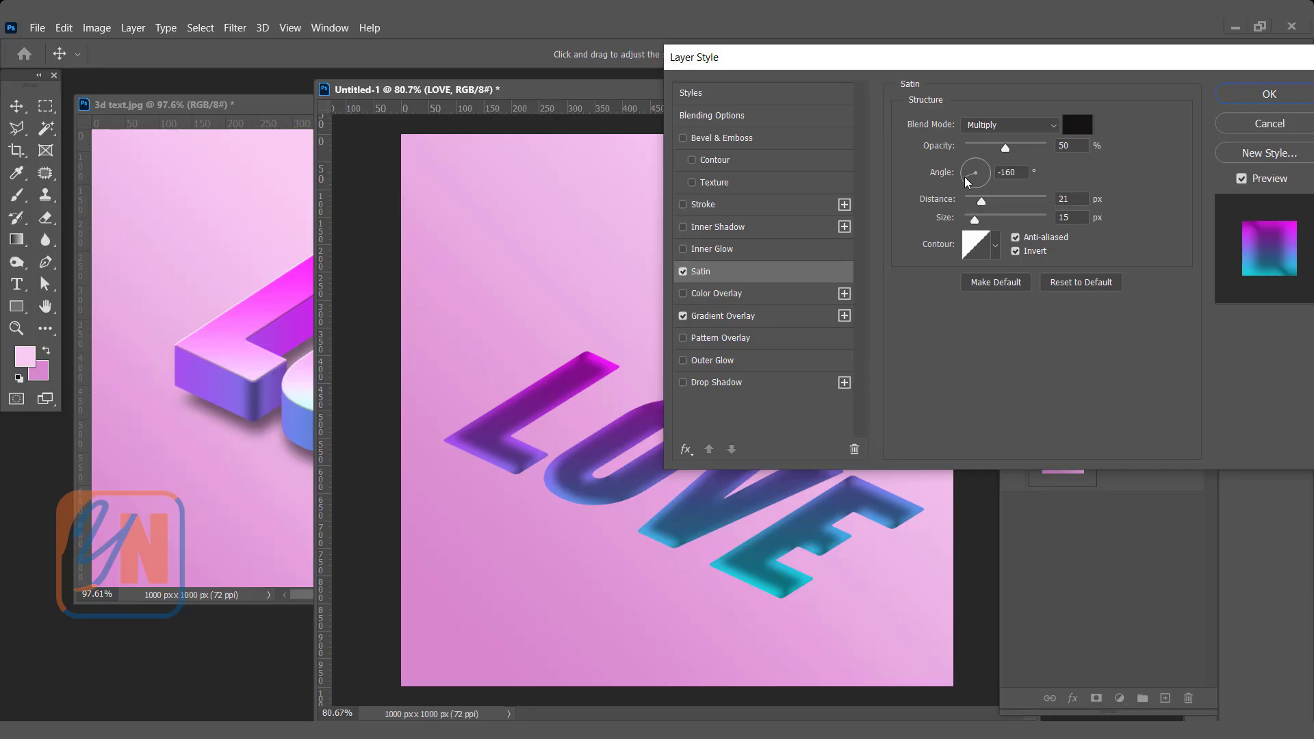
pyautogui.moveTo(967, 180); pyautogui.dragTo(969, 182)
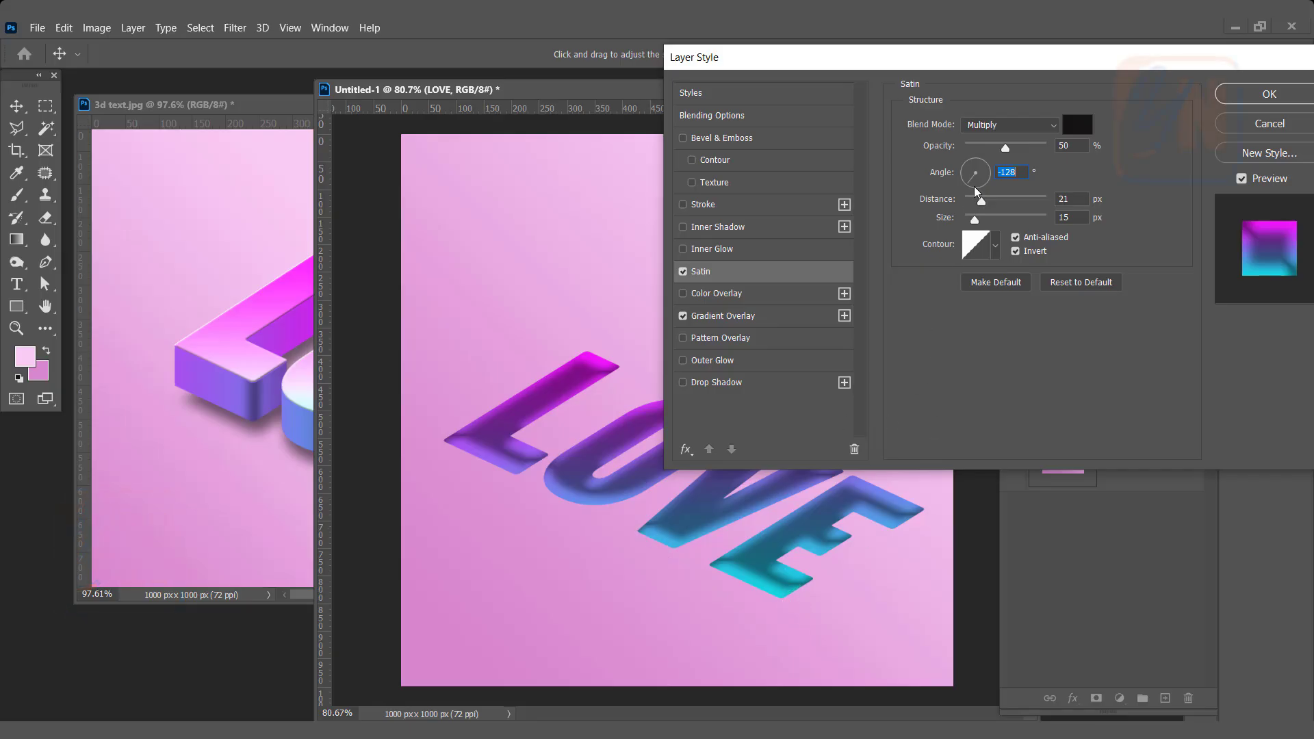
pyautogui.moveTo(969, 192); pyautogui.dragTo(962, 175)
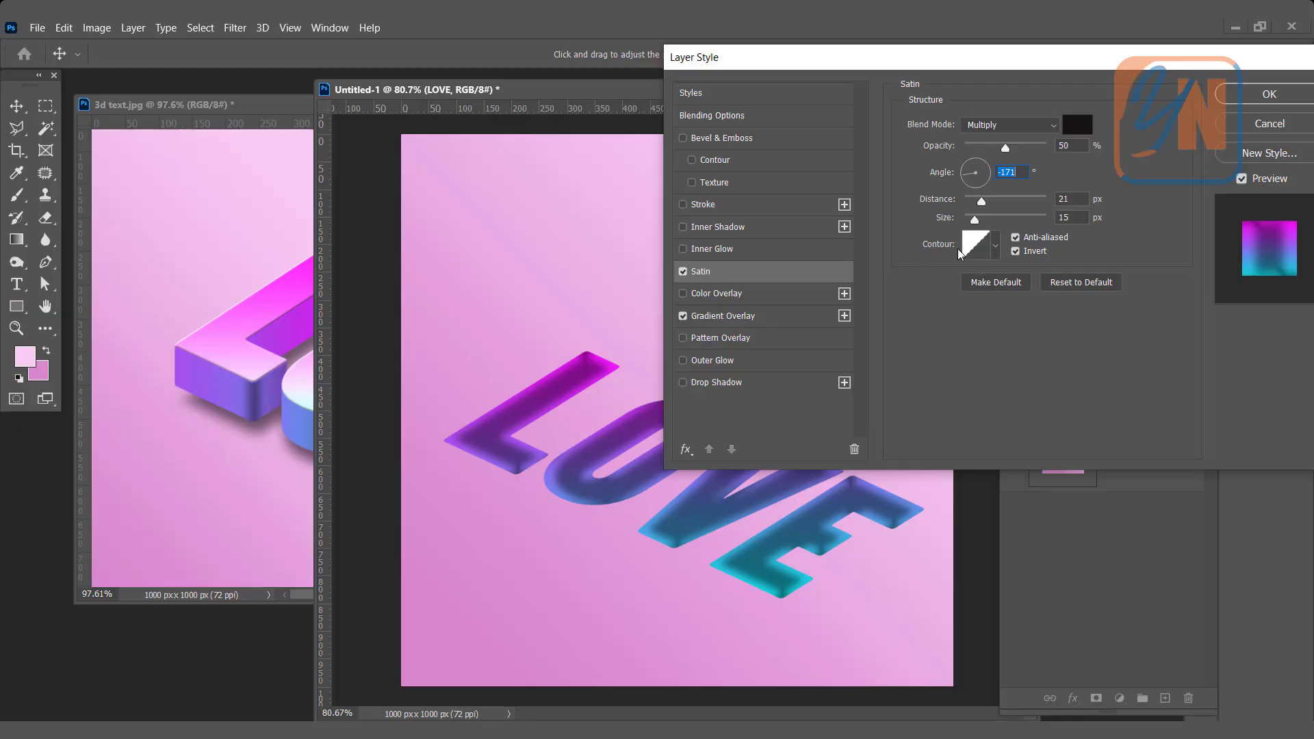
pyautogui.click(996, 246)
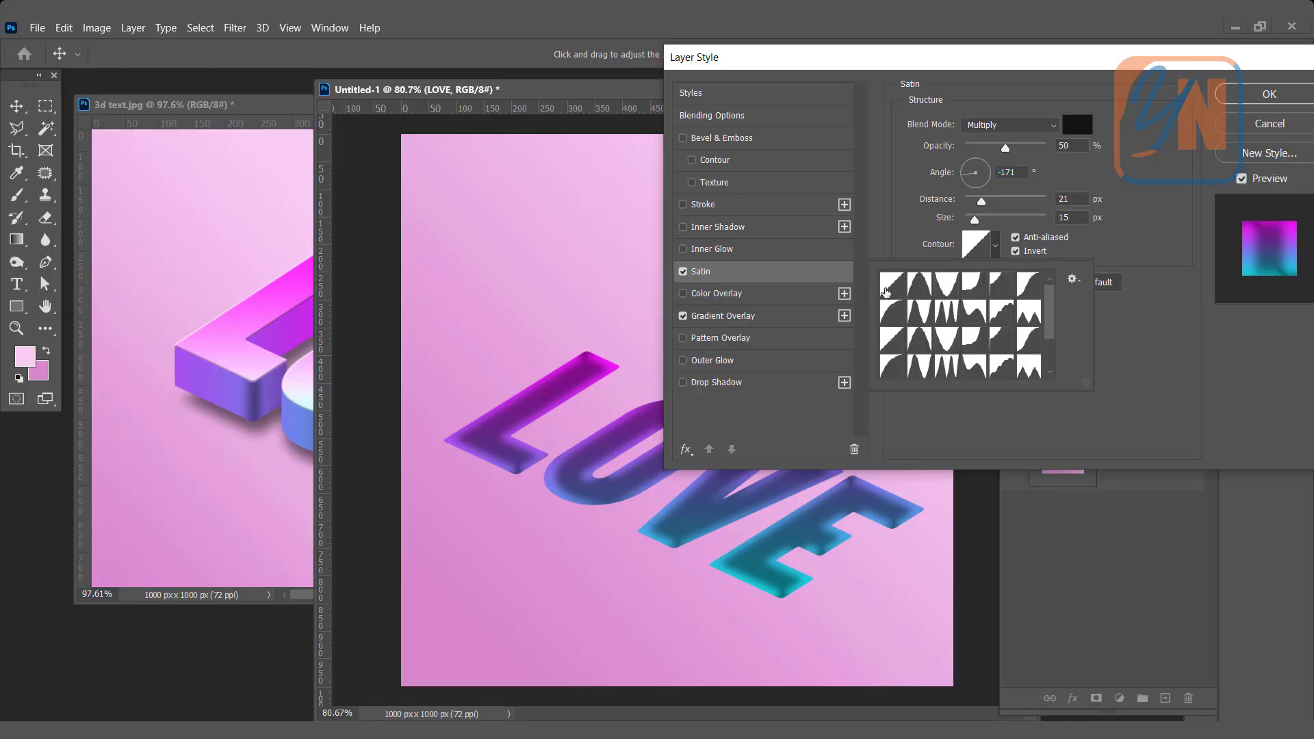
pyautogui.click(888, 292)
pyautogui.click(1164, 223)
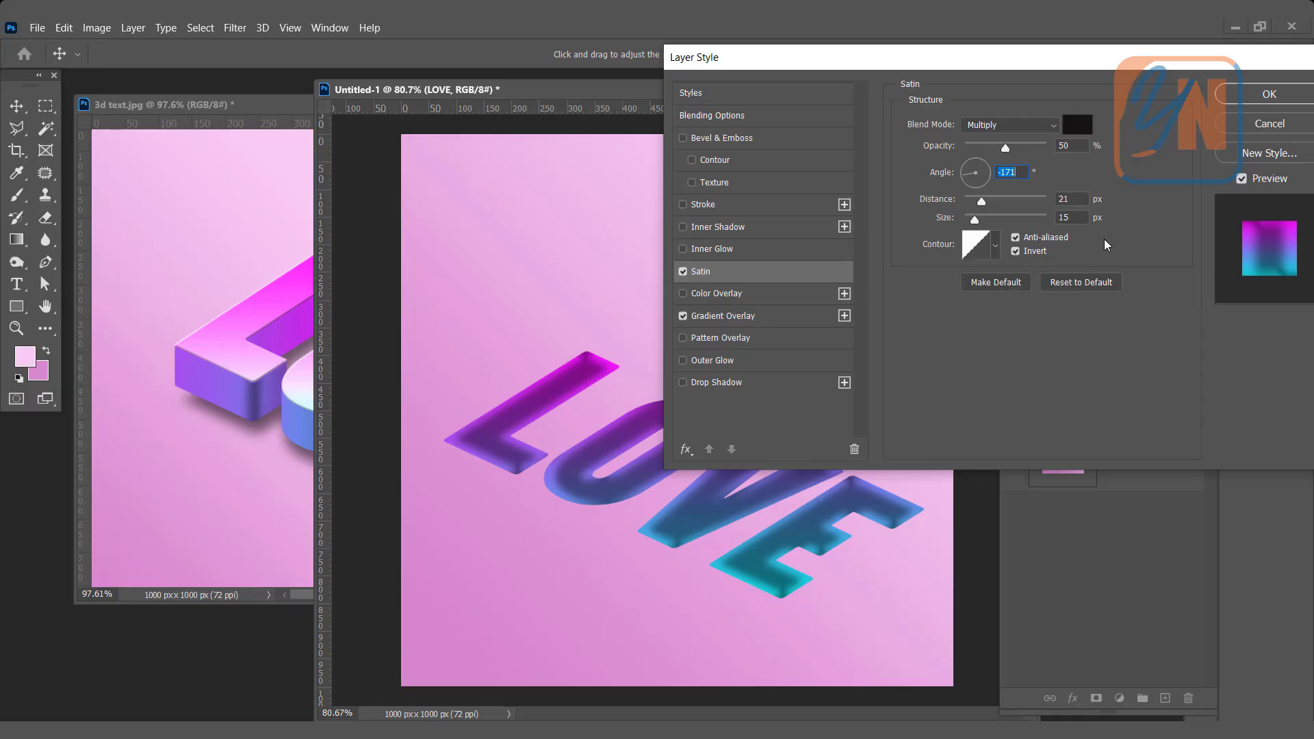
pyautogui.click(1244, 102)
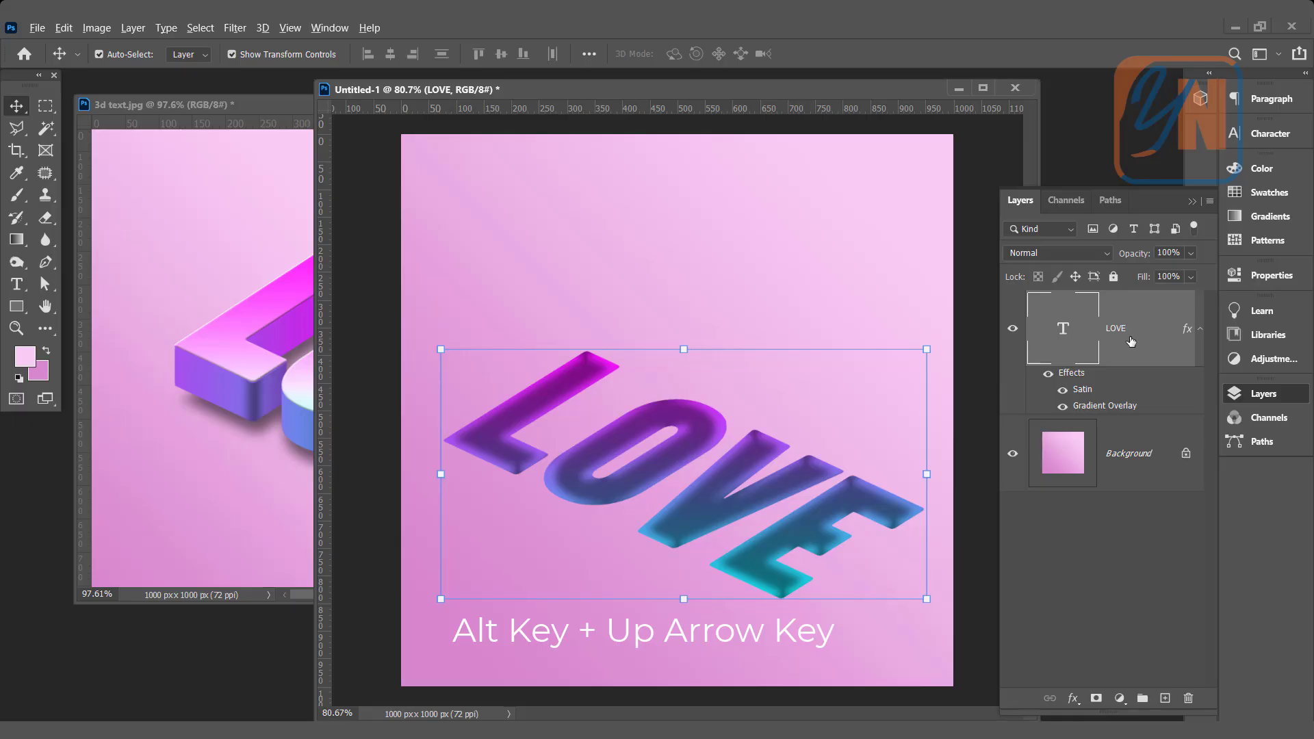
# - Duplicate LOVE repeatedly with Alt+Up, stacking nudged copies up to LOVE copy 35
pyautogui.hotkey('alt', 'Up')
pyautogui.hotkey('alt', 'Up')
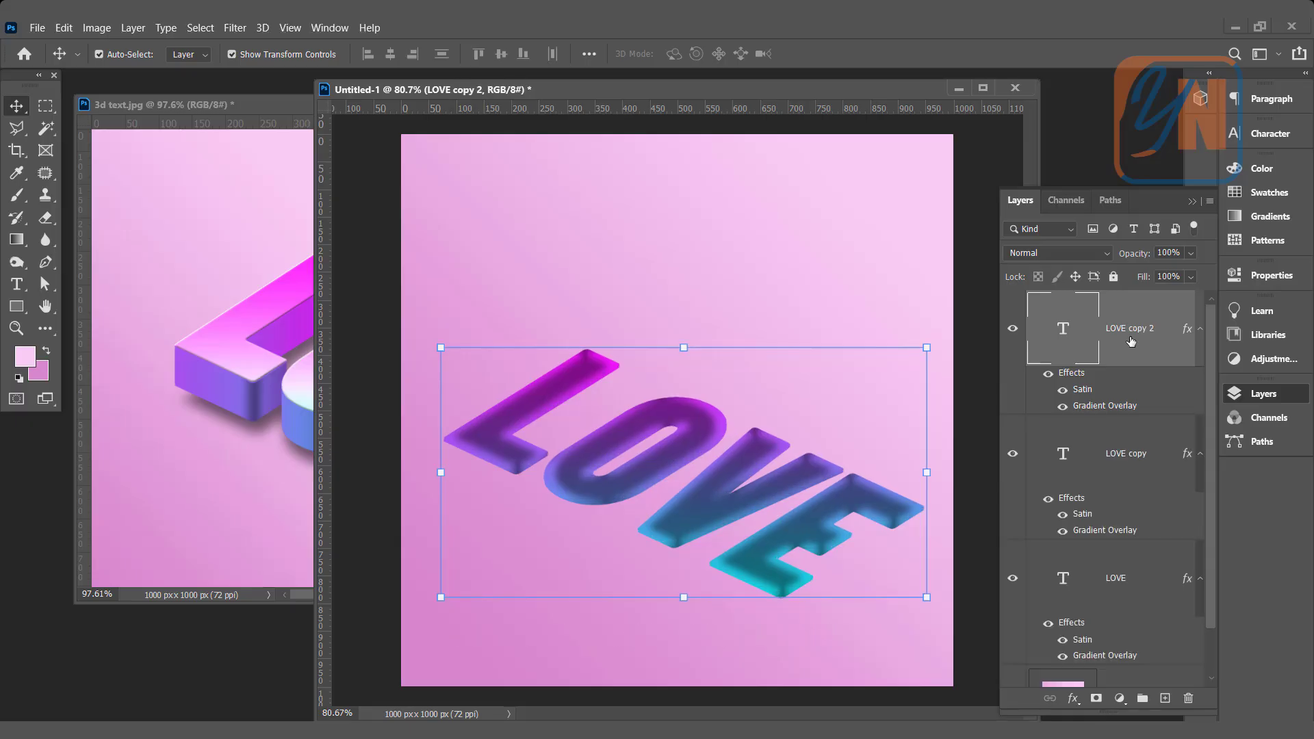
pyautogui.hotkey('alt', 'Up')
pyautogui.hotkey('alt', 'Up')
pyautogui.hotkey('alt', 'Up')
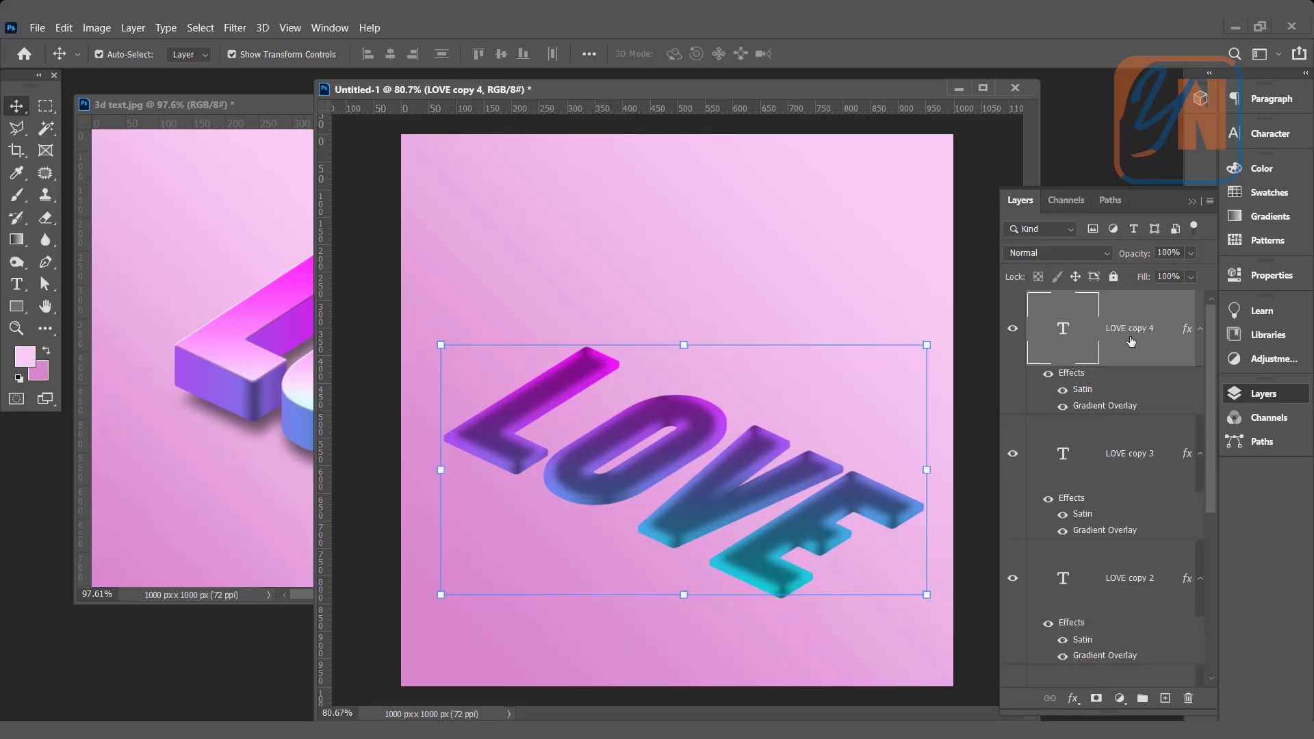
pyautogui.hotkey('alt', 'Up')
pyautogui.hotkey('alt', 'Up')
pyautogui.hotkey('alt', 'Up')
pyautogui.hotkey('alt', 'Up')
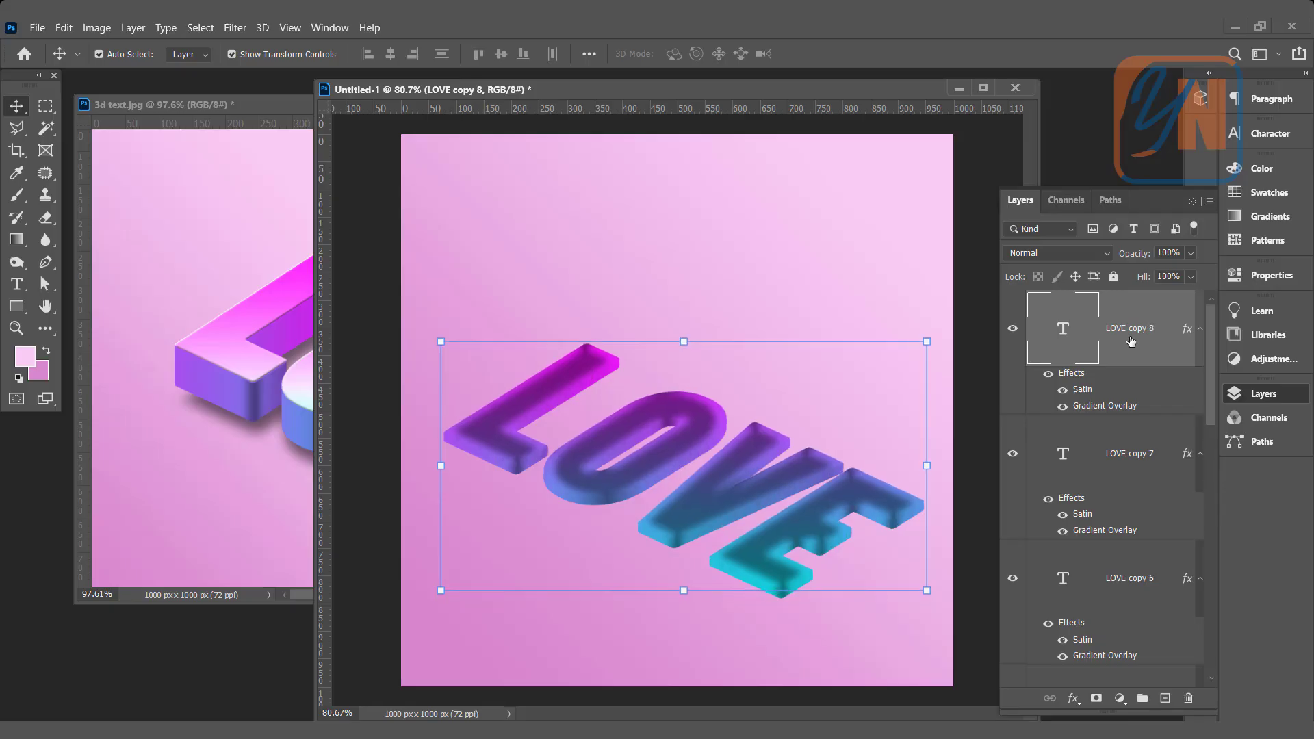
pyautogui.hotkey('alt', 'Up')
pyautogui.hotkey('alt', 'Up')
pyautogui.hotkey('alt', 'Up')
pyautogui.hotkey('alt', 'Up')
pyautogui.hotkey('alt', 'Up')
pyautogui.hotkey('alt', 'Up')
pyautogui.hotkey('alt', 'Up')
pyautogui.hotkey('alt', 'Up')
pyautogui.hotkey('alt', 'Up')
pyautogui.hotkey('alt', 'Up')
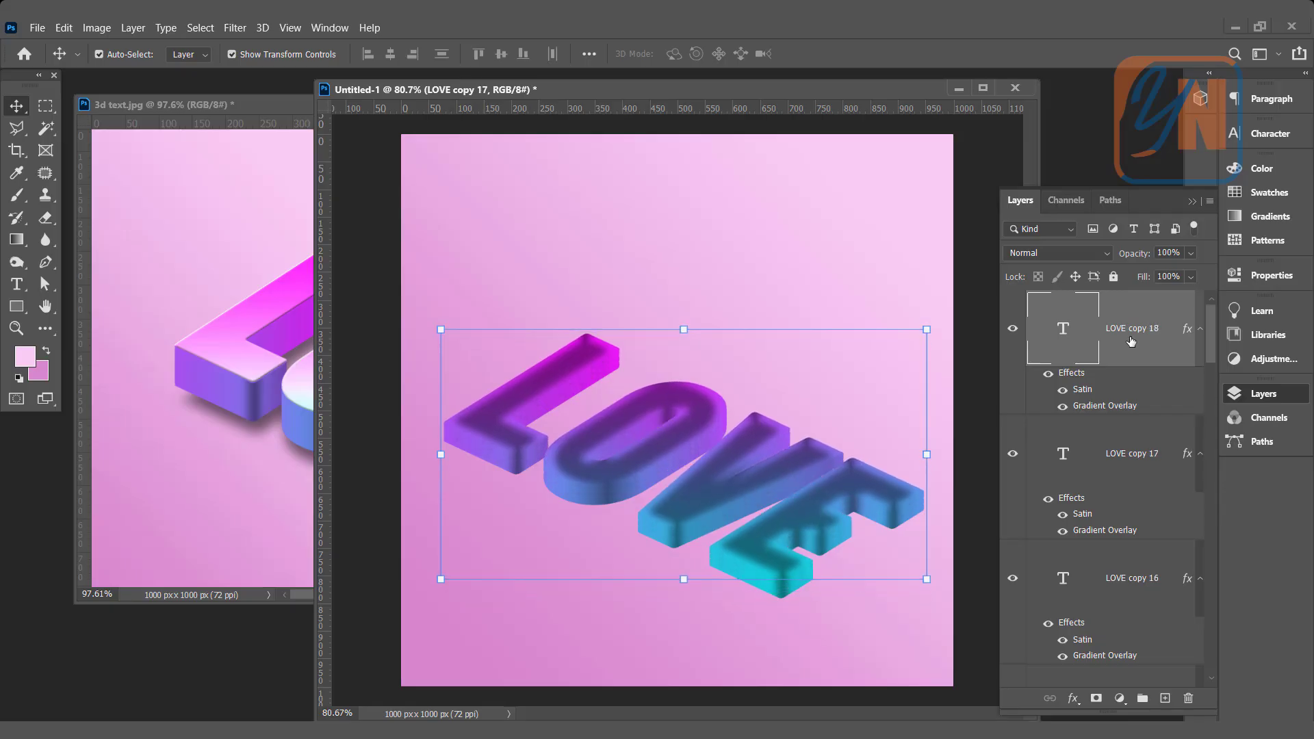
pyautogui.hotkey('alt', 'Up')
pyautogui.hotkey('alt', 'Up')
pyautogui.hotkey('alt', 'Up')
pyautogui.hotkey('alt', 'Up')
pyautogui.hotkey('alt', 'Up')
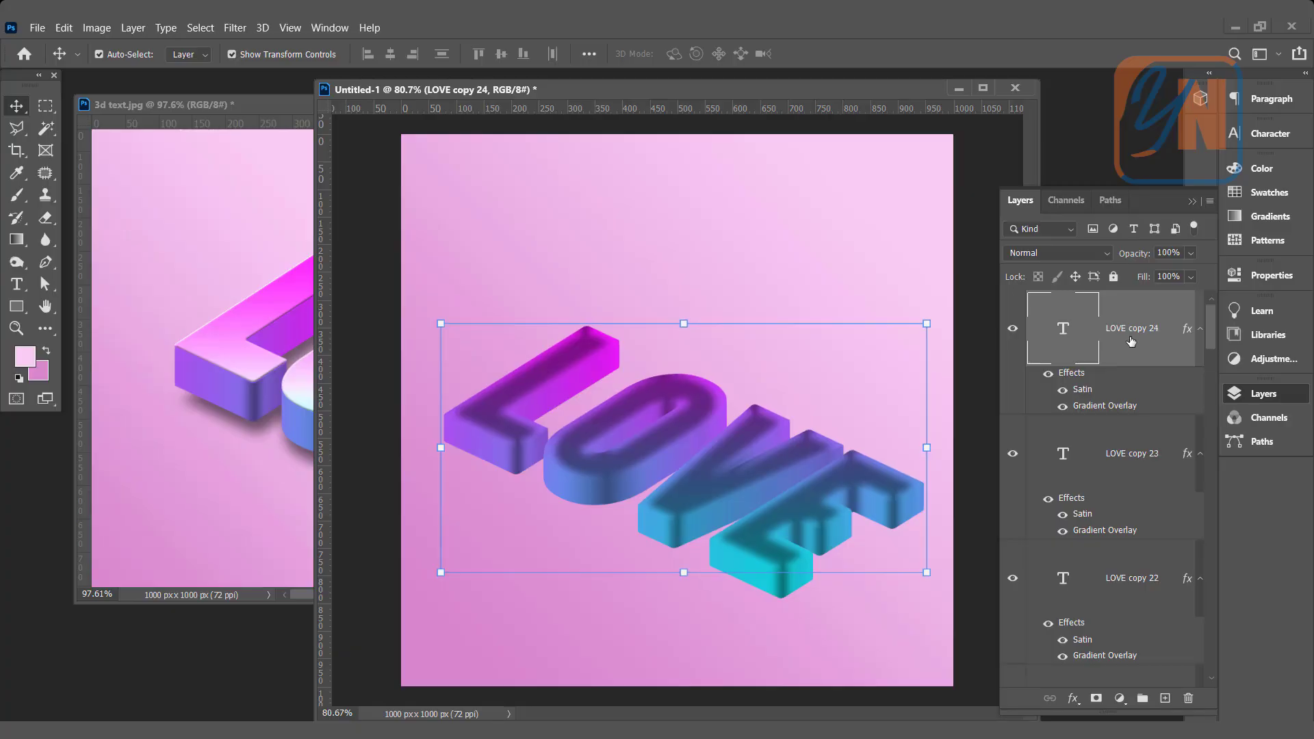
pyautogui.hotkey('alt', 'Up')
pyautogui.hotkey('alt', 'Up')
pyautogui.hotkey('alt', 'Up')
pyautogui.hotkey('alt', 'Up')
pyautogui.hotkey('alt', 'Up')
pyautogui.hotkey('alt', 'Up')
pyautogui.hotkey('alt', 'Up')
pyautogui.hotkey('alt', 'Up')
pyautogui.hotkey('alt', 'Up')
pyautogui.hotkey('alt', 'Up')
pyautogui.hotkey('alt', 'Up')
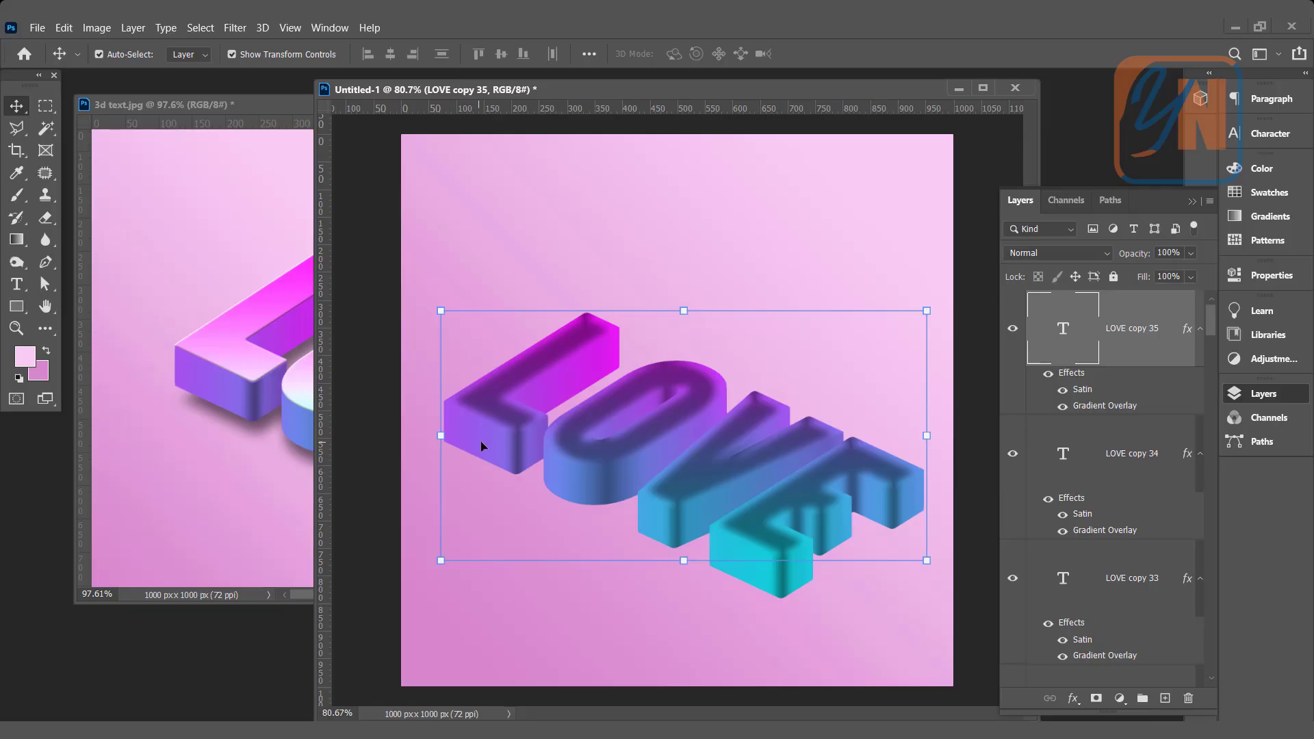
pyautogui.moveTo(497, 394); pyautogui.dragTo(532, 320)
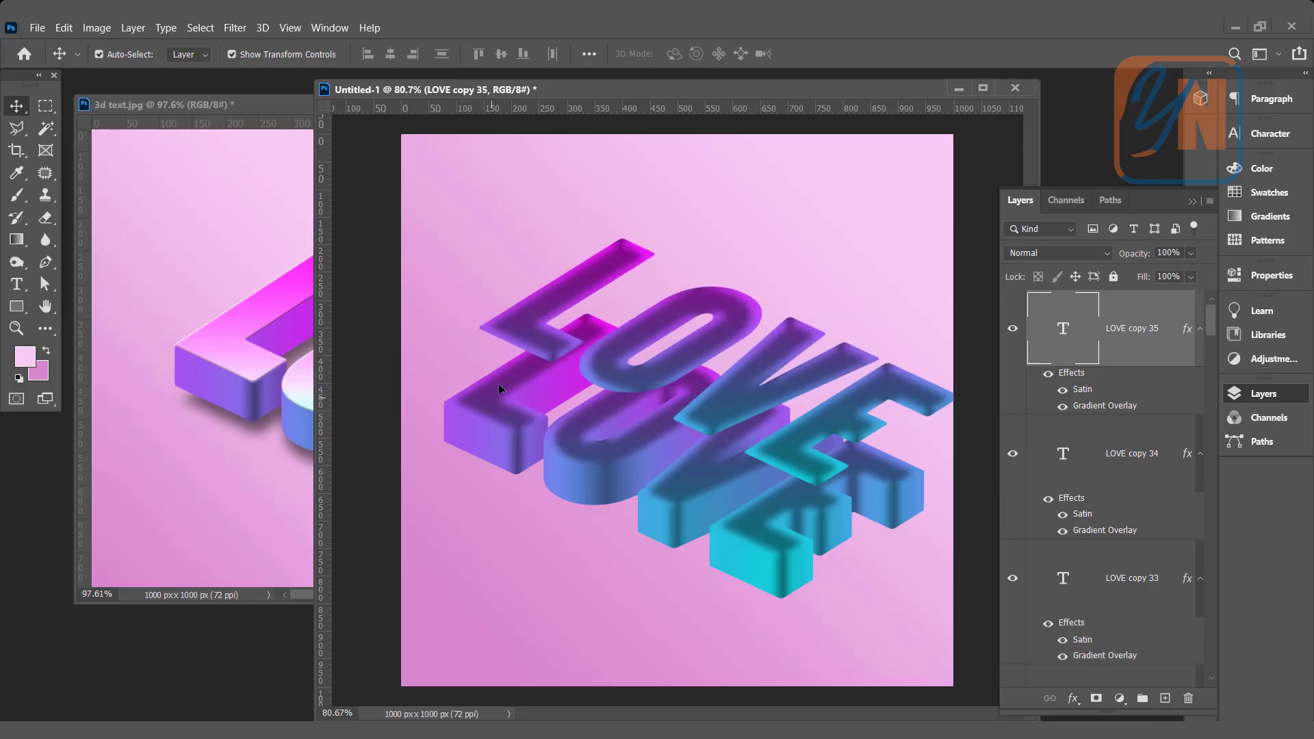
pyautogui.moveTo(498, 384); pyautogui.dragTo(470, 319)
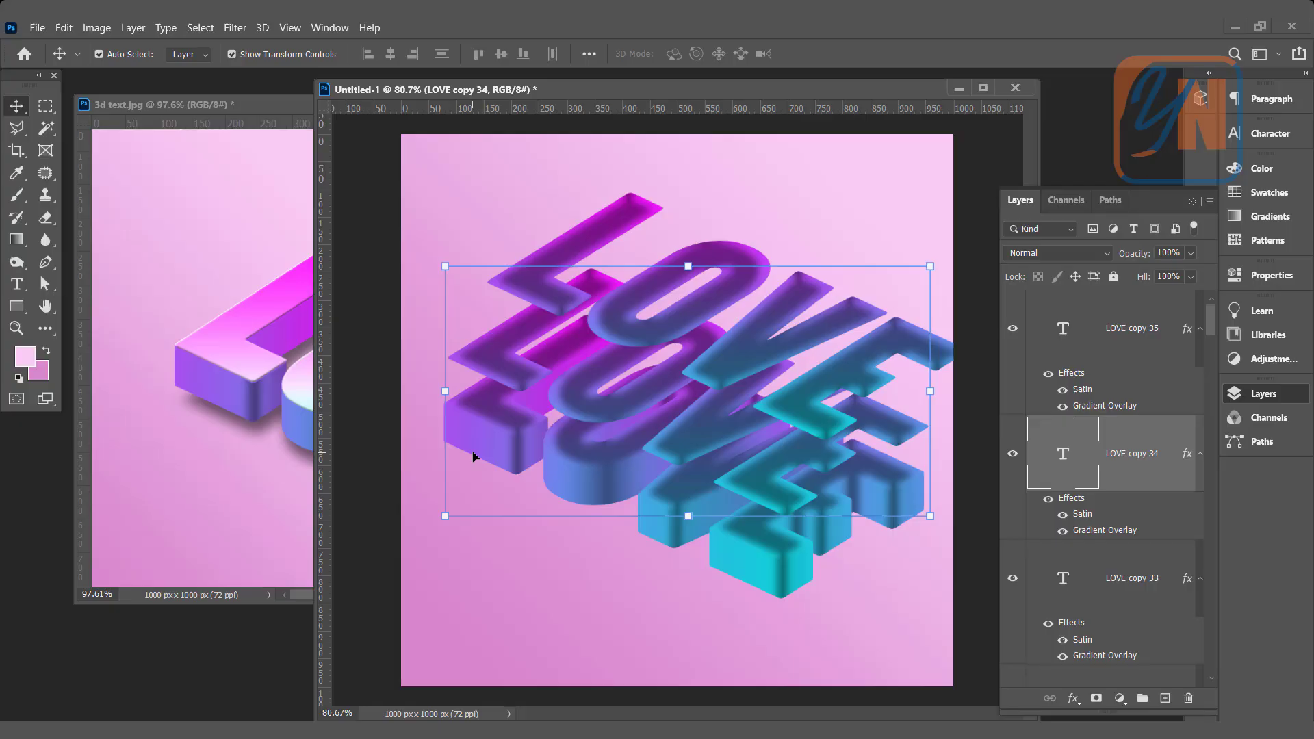
pyautogui.hotkey('ctrl', 'z')
pyautogui.hotkey('ctrl', 'z')
pyautogui.hotkey('ctrl', 'z')
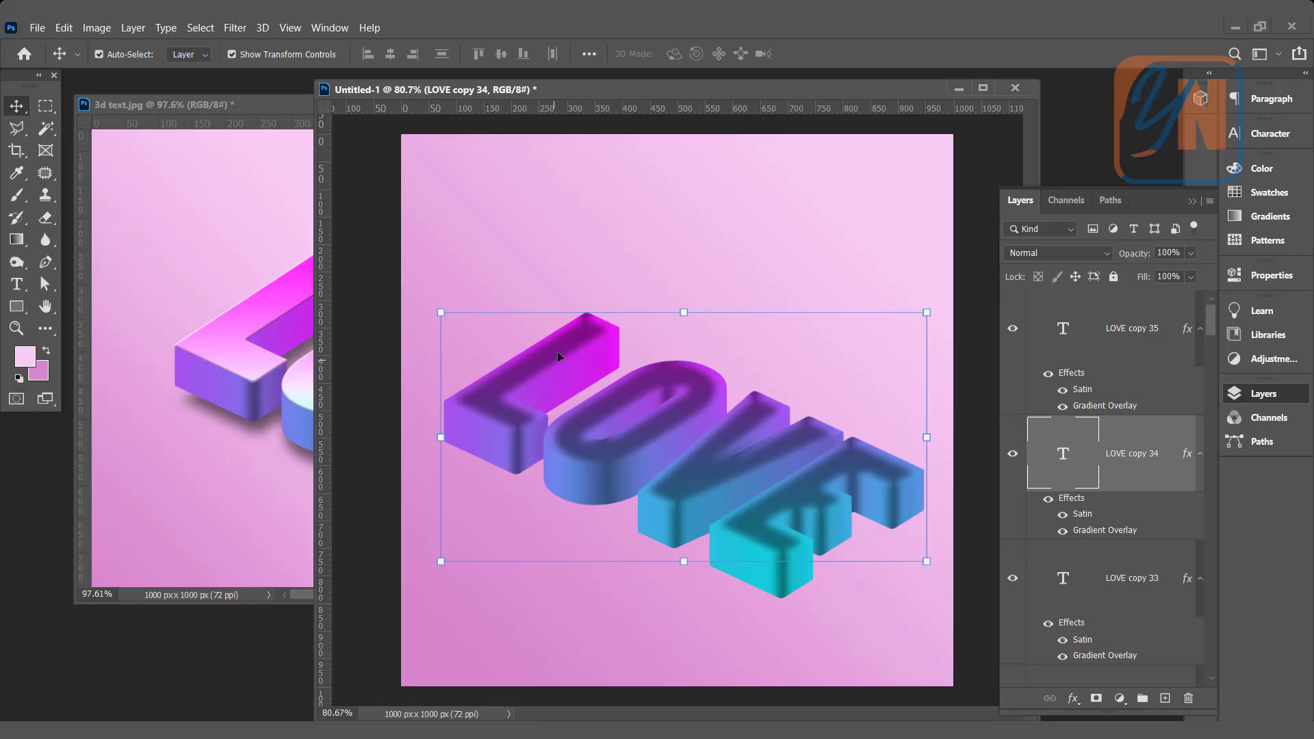
# - Clear the layer style from the top LOVE copy 35 layer
pyautogui.click(1137, 331)
pyautogui.rightClick(1137, 330)
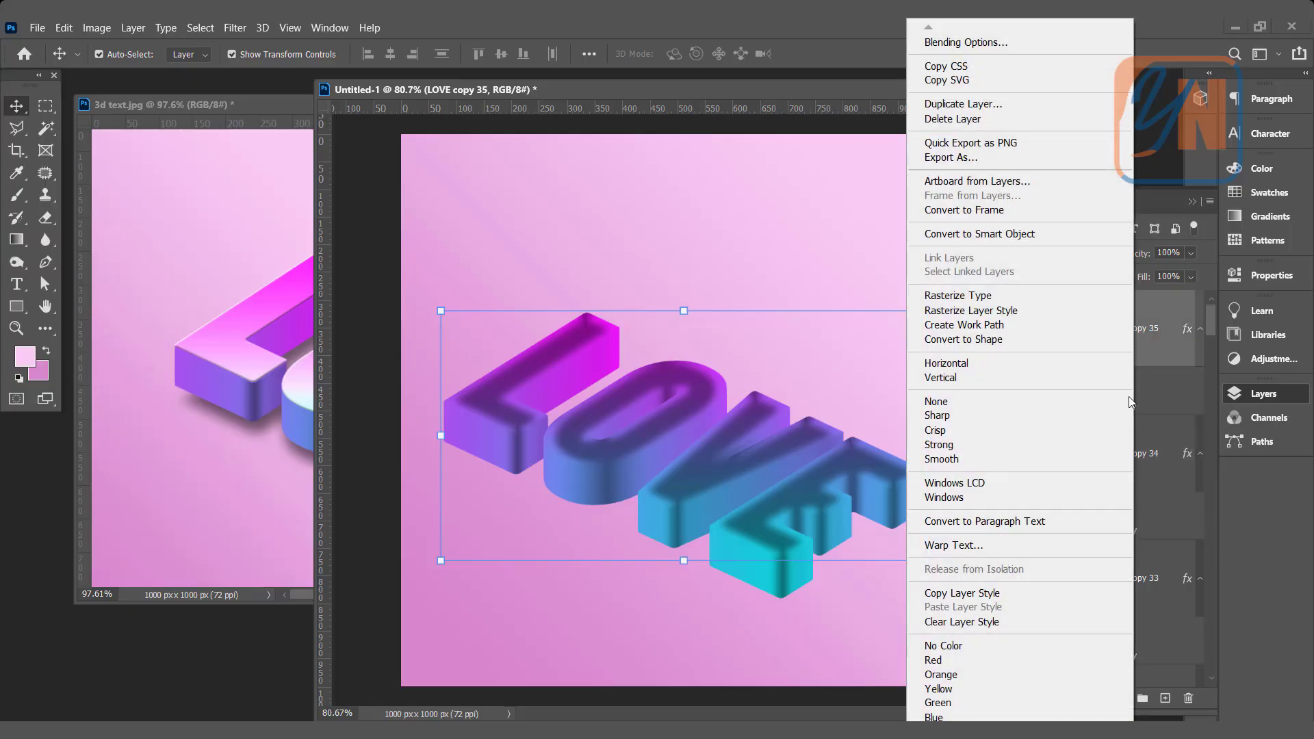
pyautogui.click(982, 623)
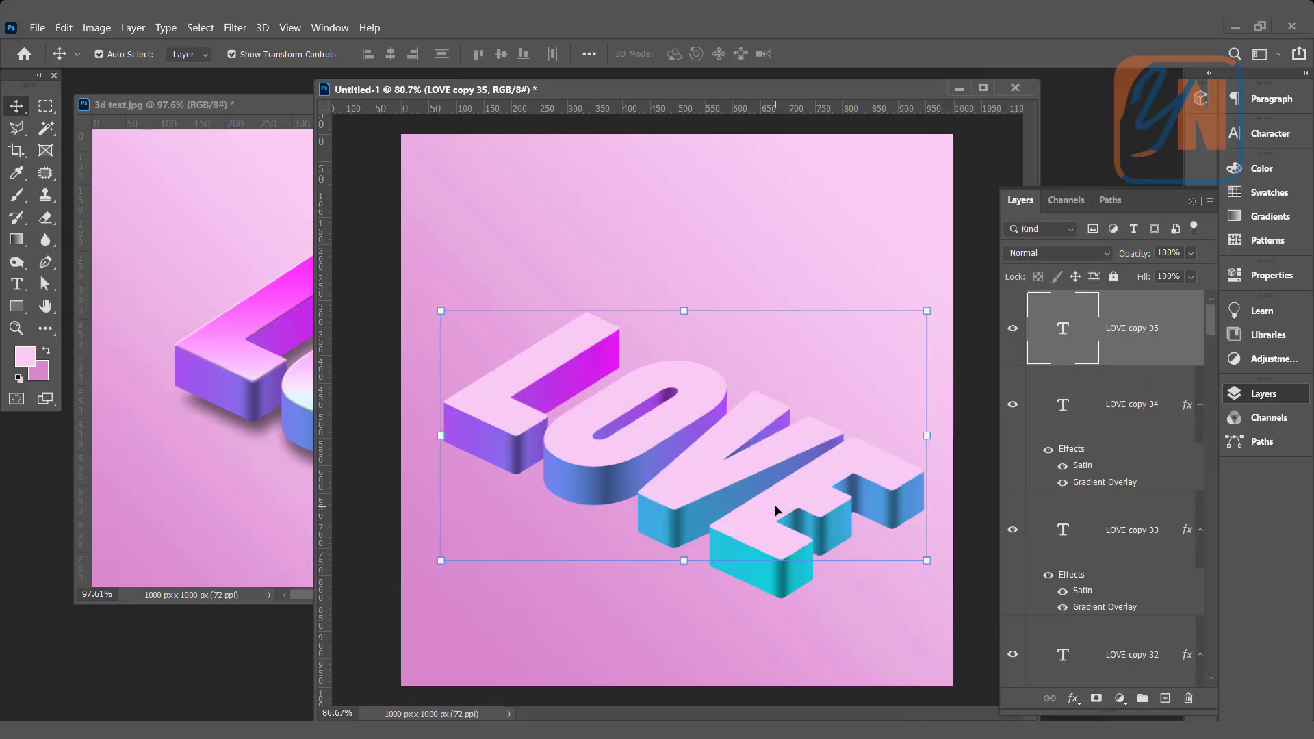
# - Recolour the top LOVE text to near-white #fcfcfc and commit the edit
pyautogui.doubleClick(1065, 332)
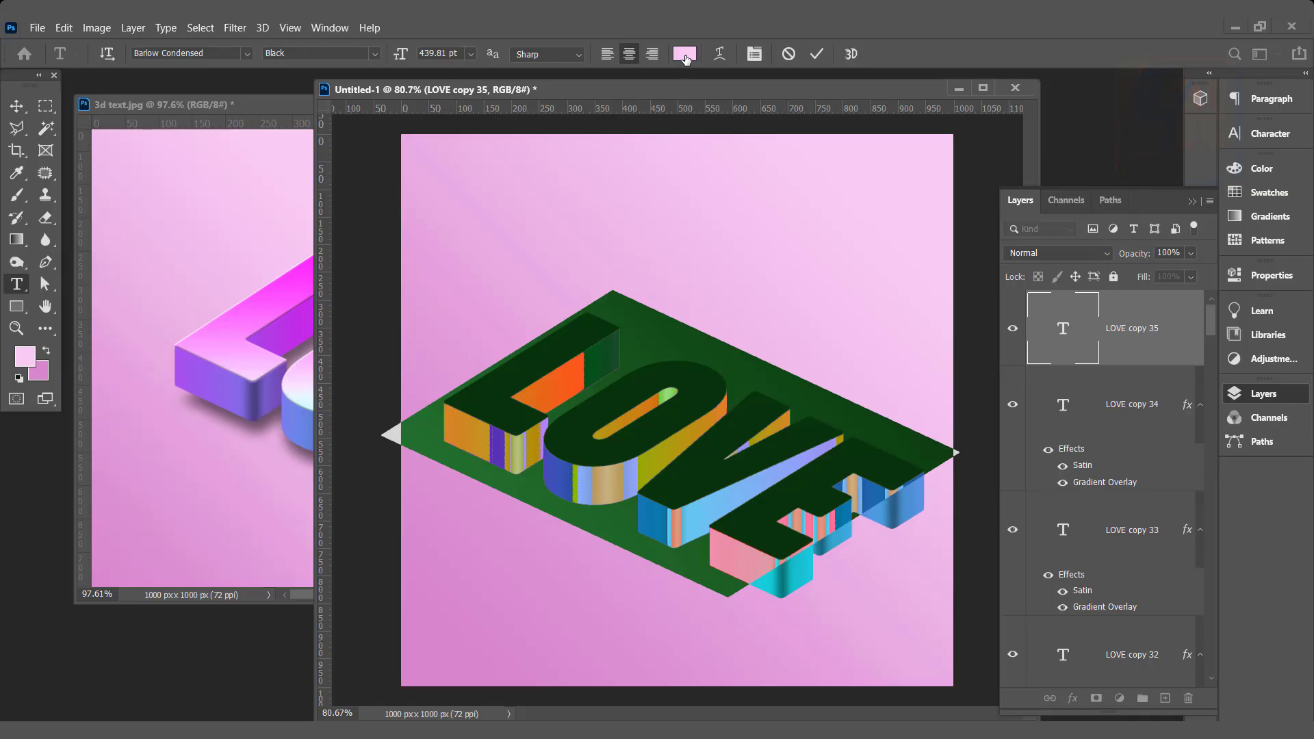
pyautogui.click(685, 55)
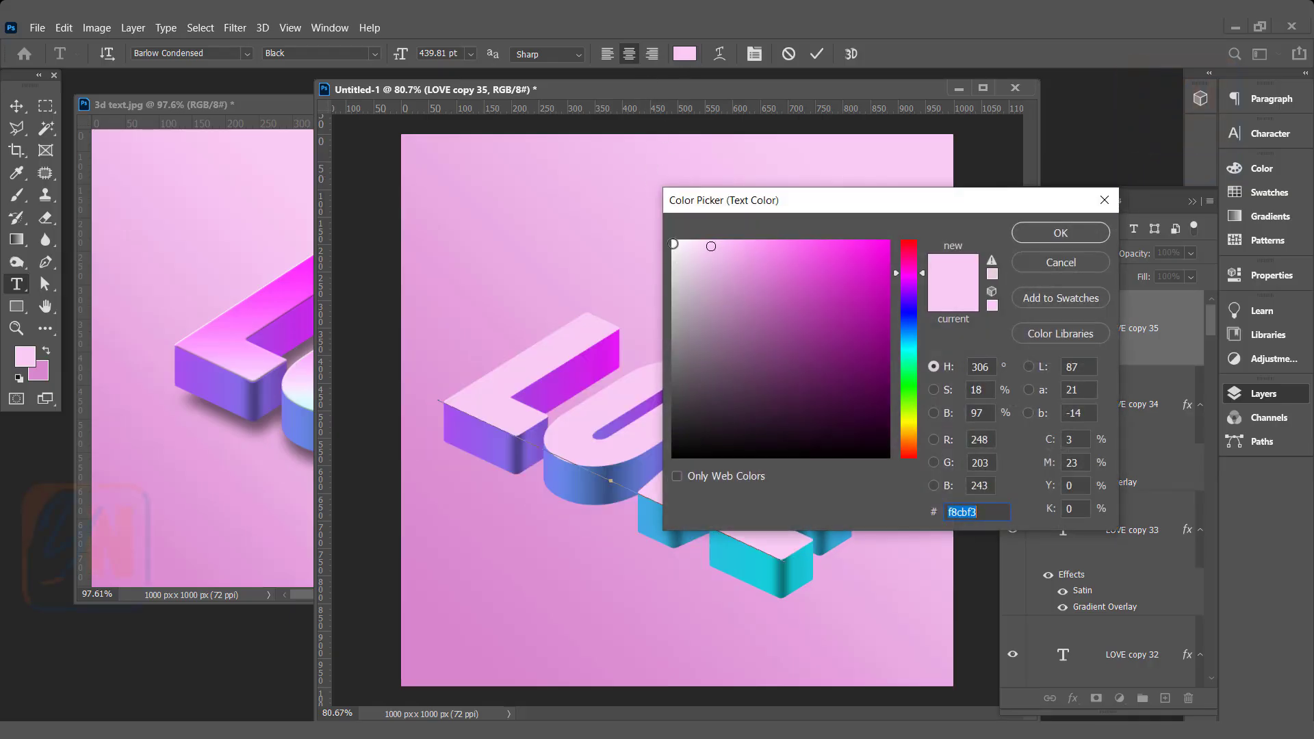
pyautogui.click(673, 244)
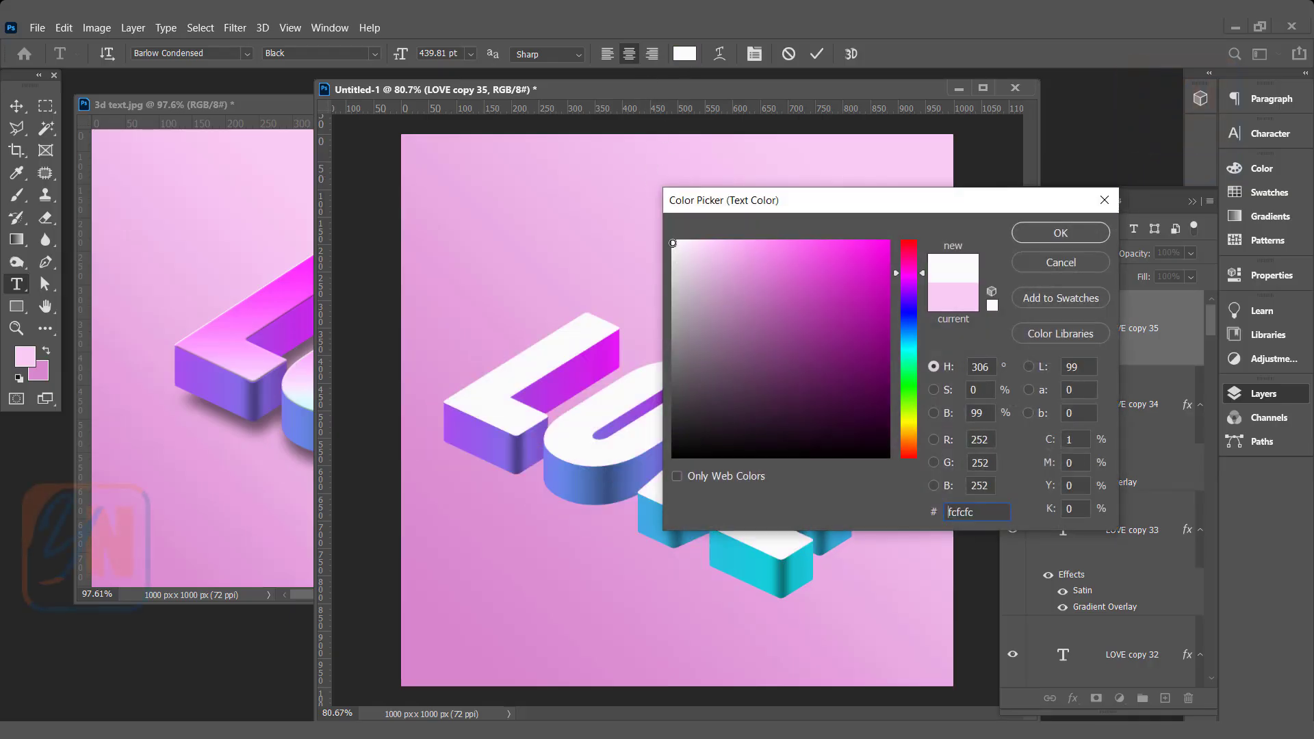
pyautogui.click(1046, 234)
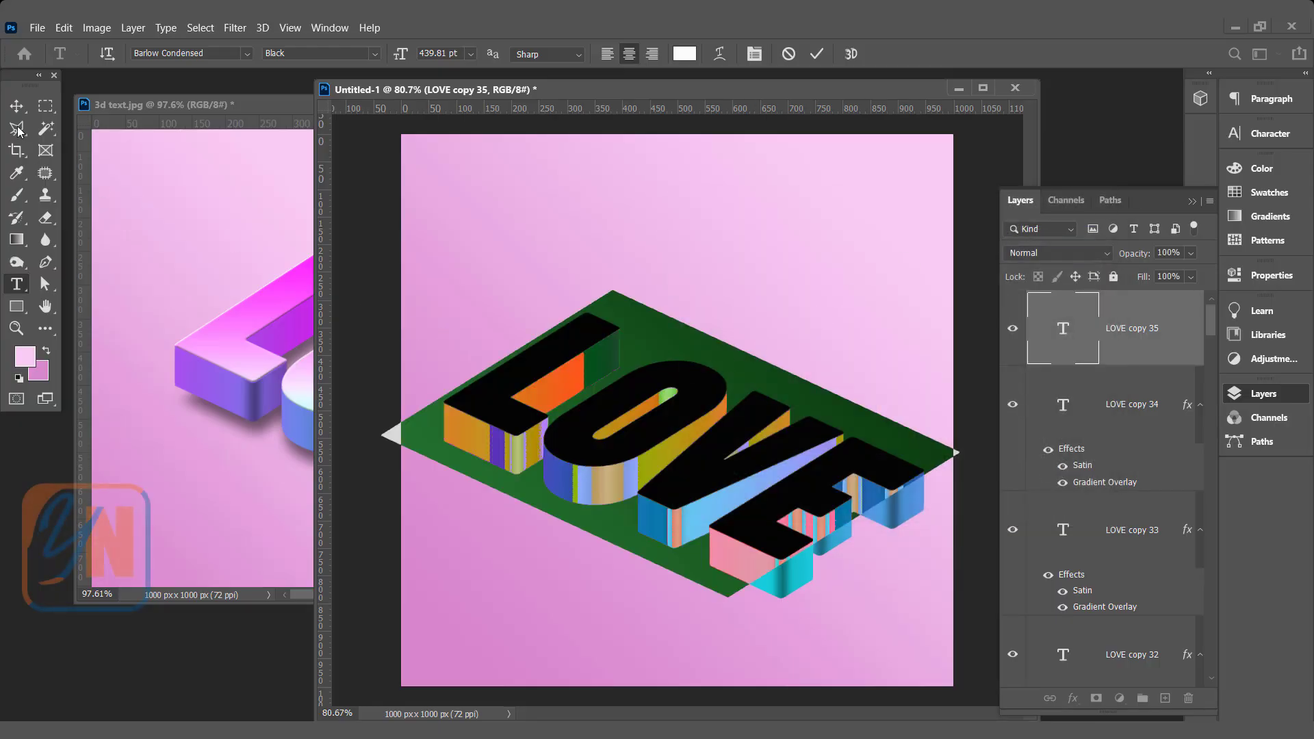
pyautogui.click(17, 105)
pyautogui.click(17, 106)
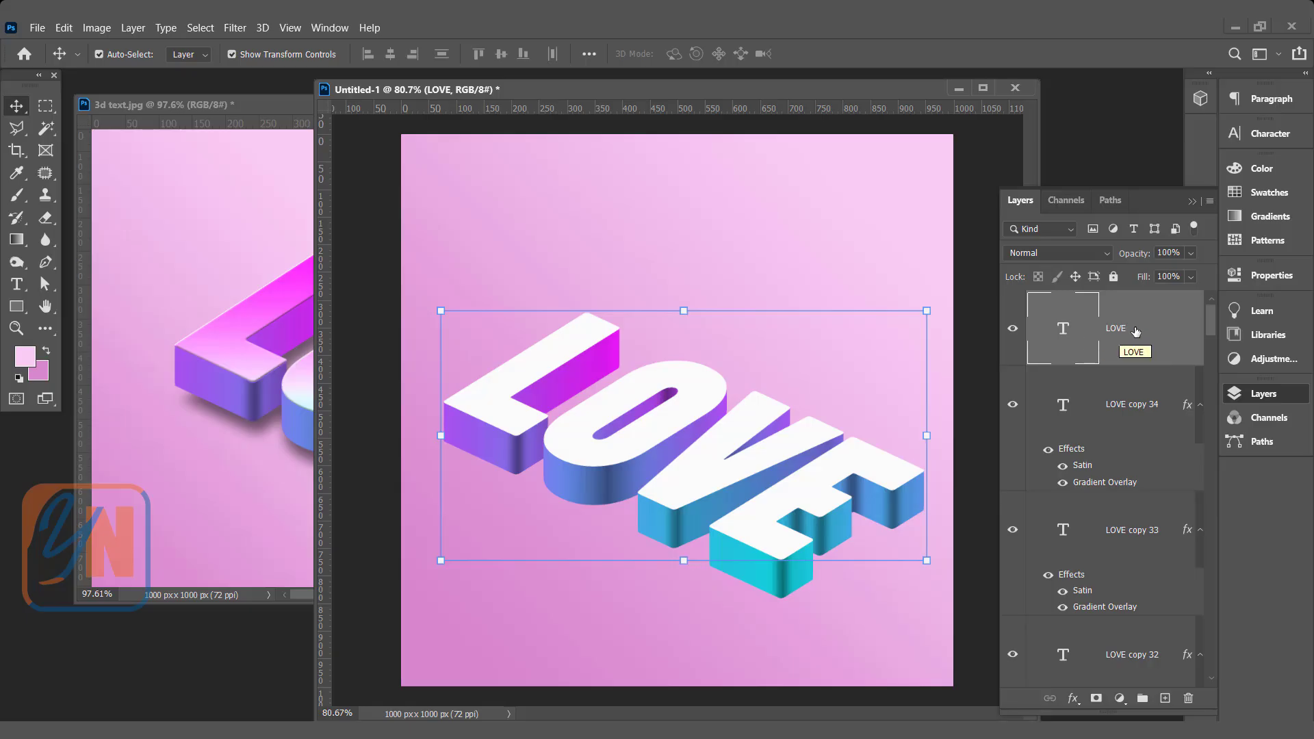
# - Set the white LOVE layer's blend mode to Overlay
pyautogui.click(1085, 253)
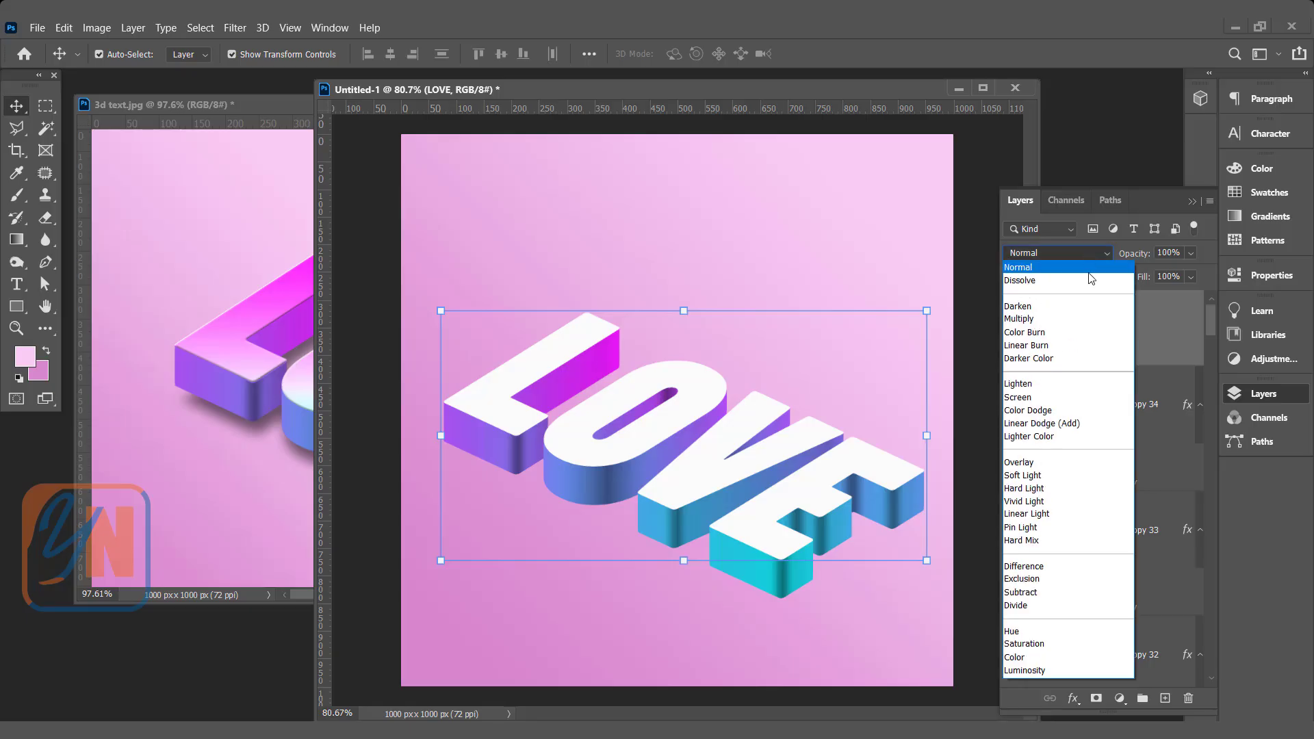
pyautogui.click(1045, 463)
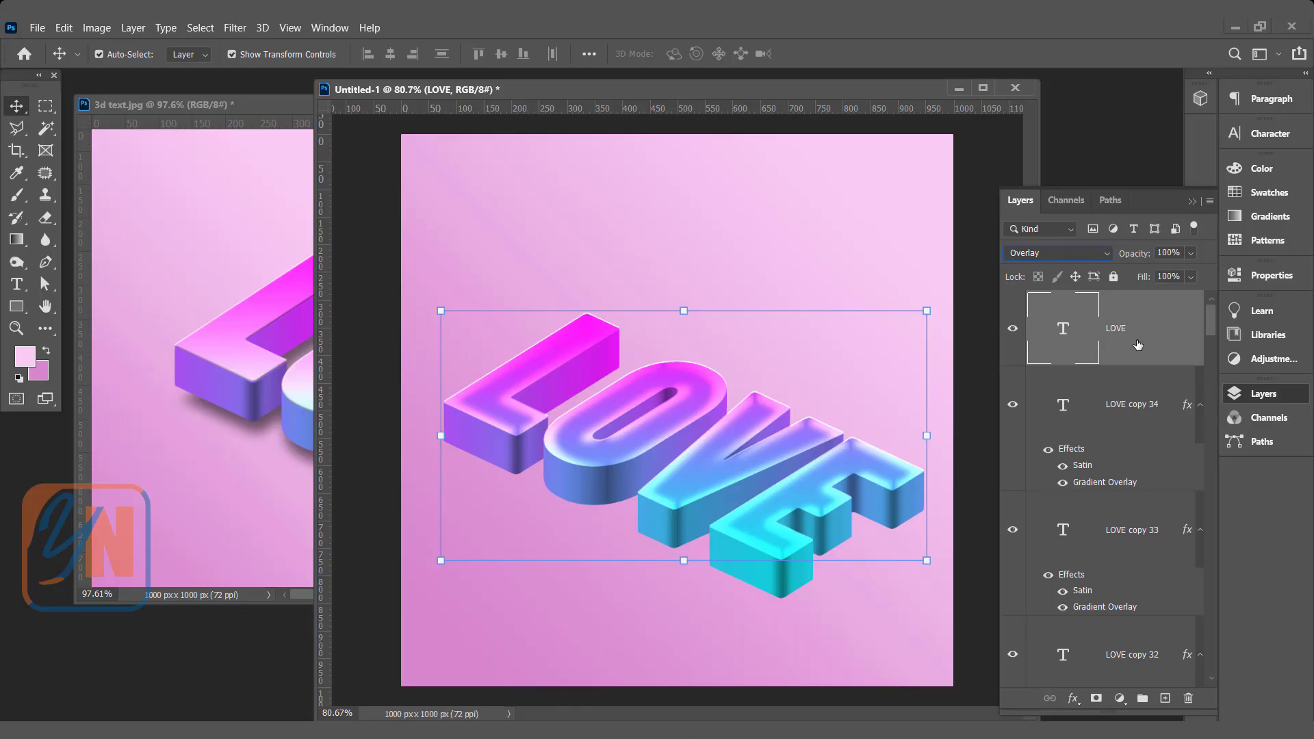
# - Turn off Satin on LOVE copy 34 in Blending Options, keeping only its Gradient Overlay
pyautogui.click(1126, 409)
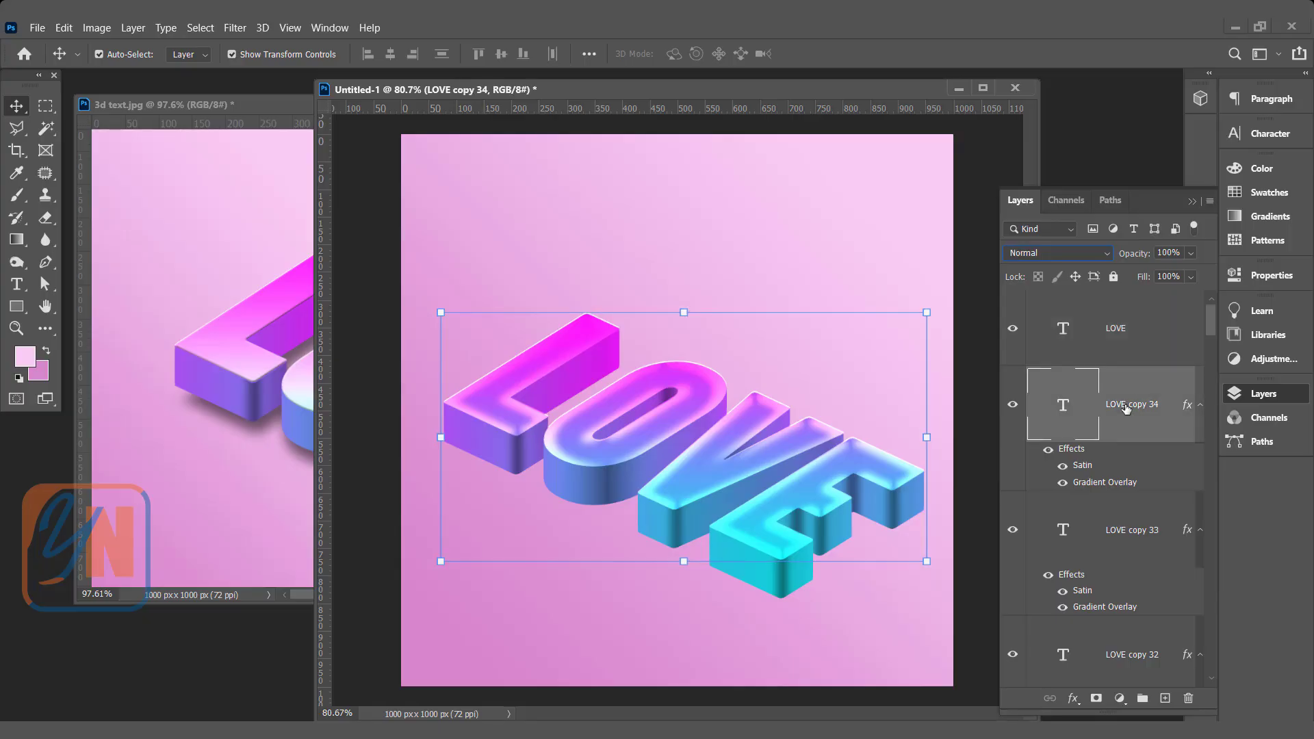
pyautogui.rightClick(1126, 407)
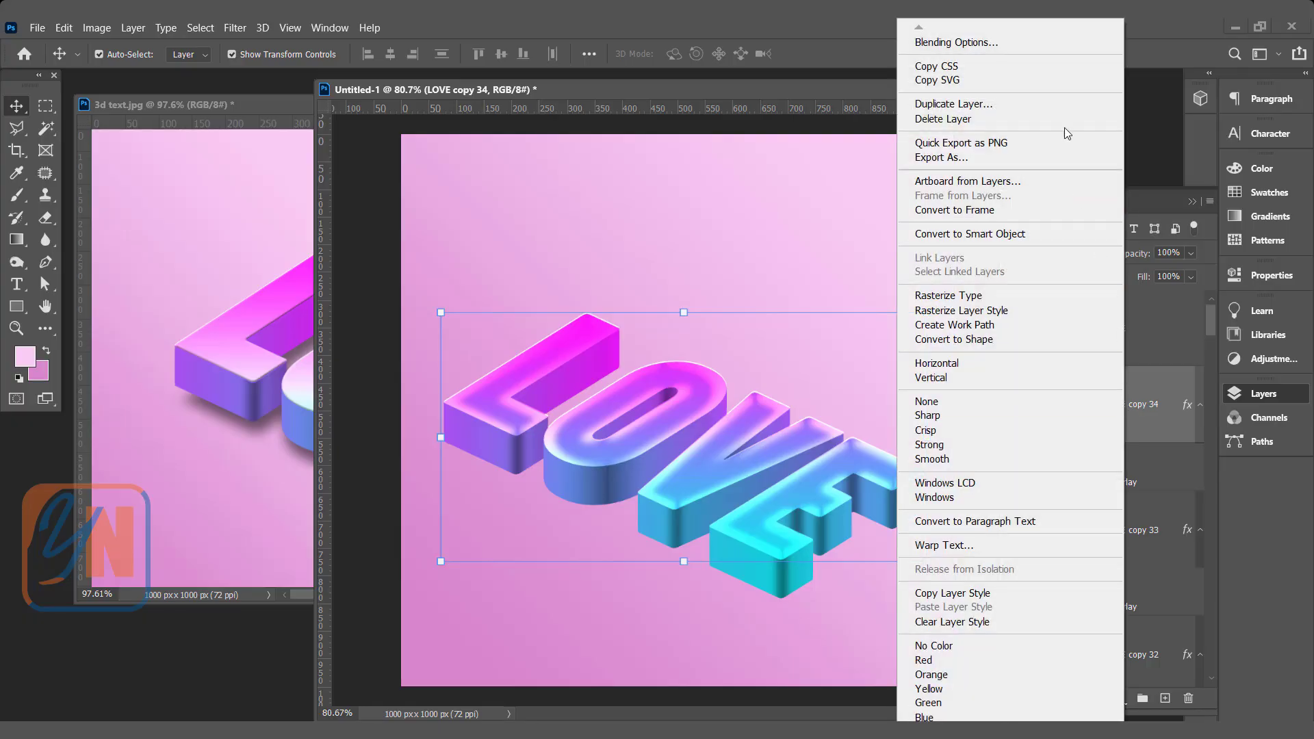
pyautogui.click(1020, 44)
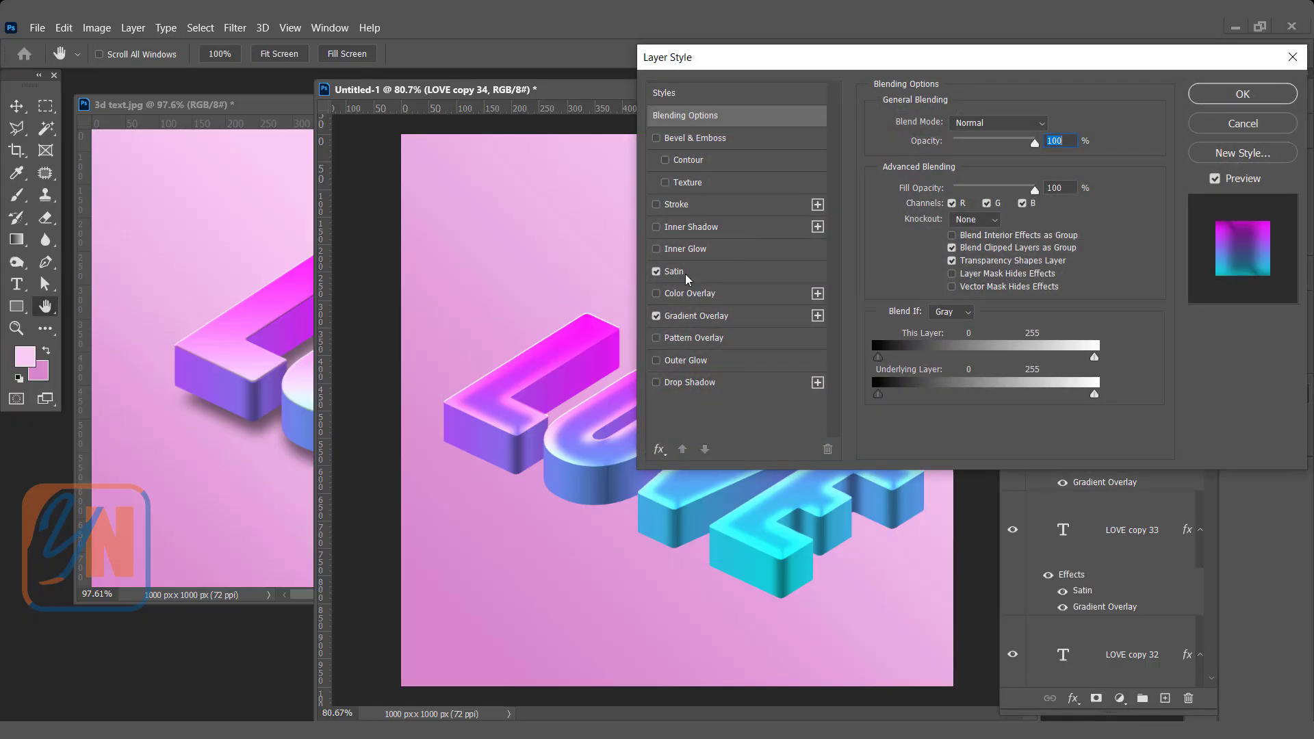
pyautogui.click(656, 273)
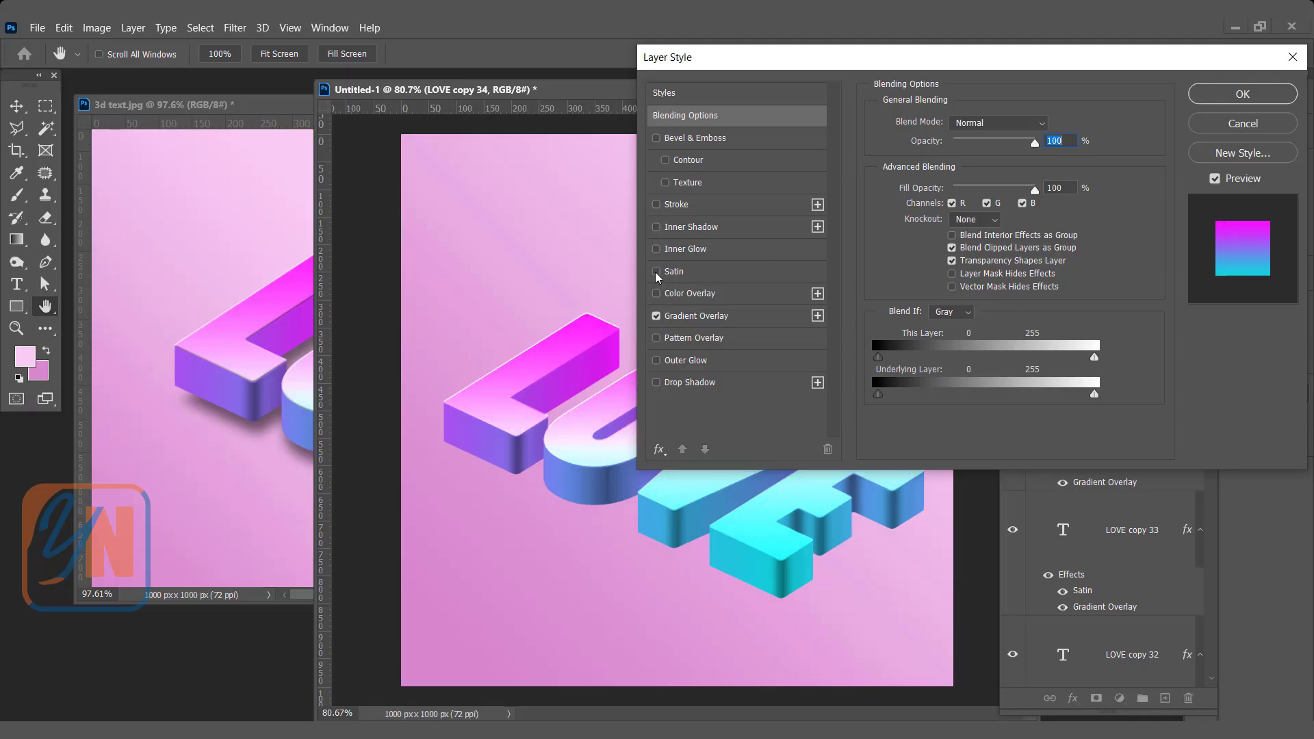
pyautogui.click(1225, 102)
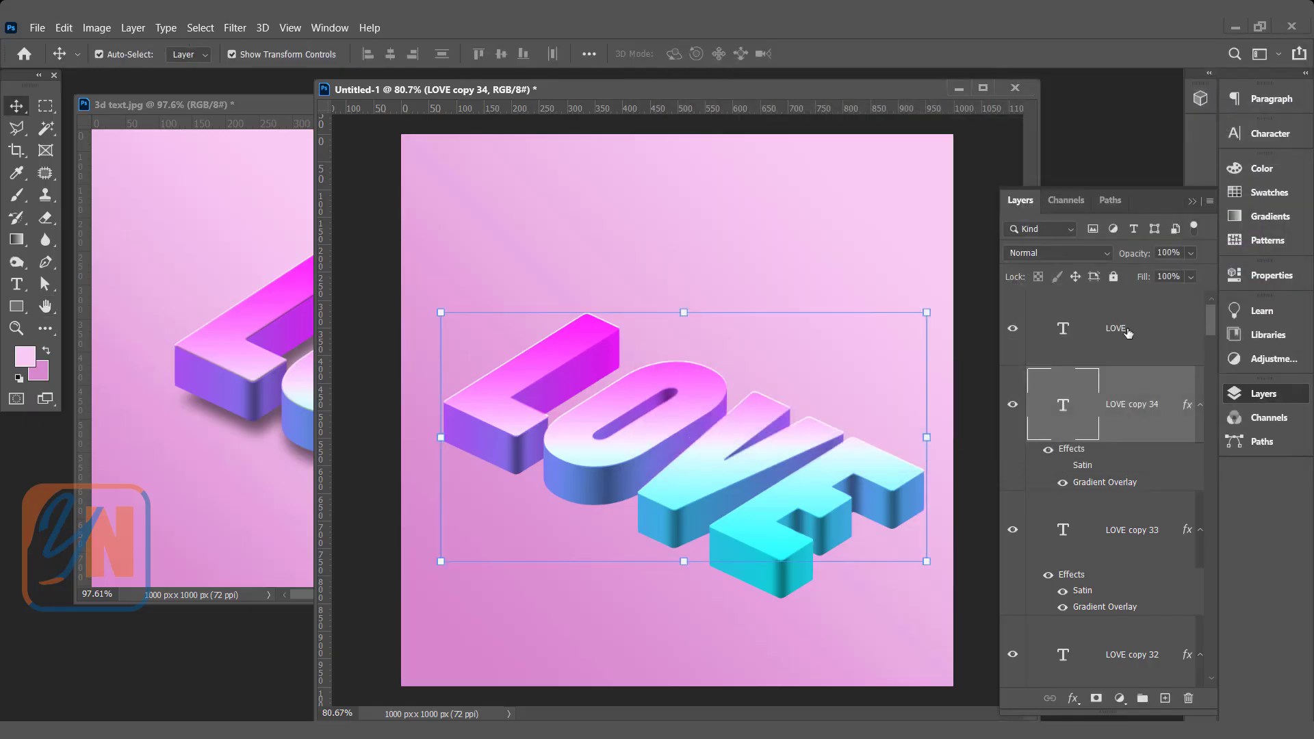
# - Nudge the top LOVE face layer up slightly to align with the letter tops
pyautogui.click(1128, 333)
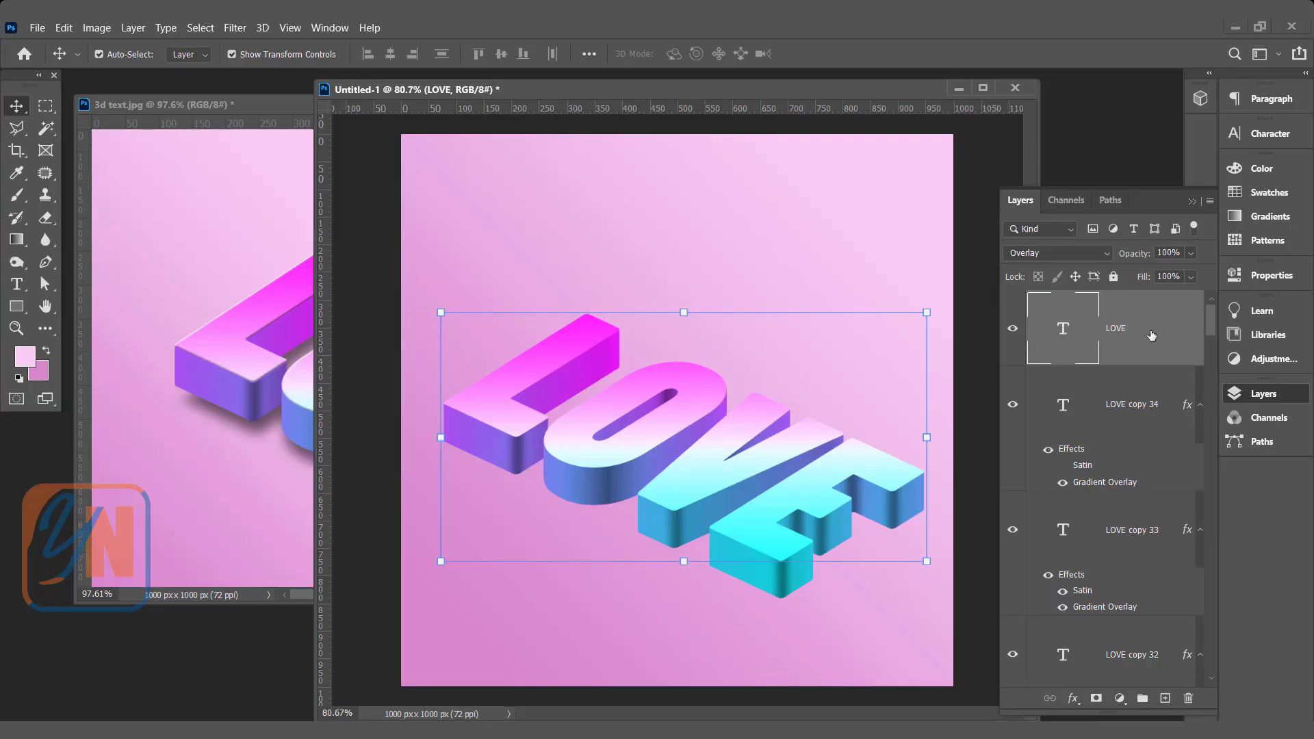
pyautogui.press('Up')
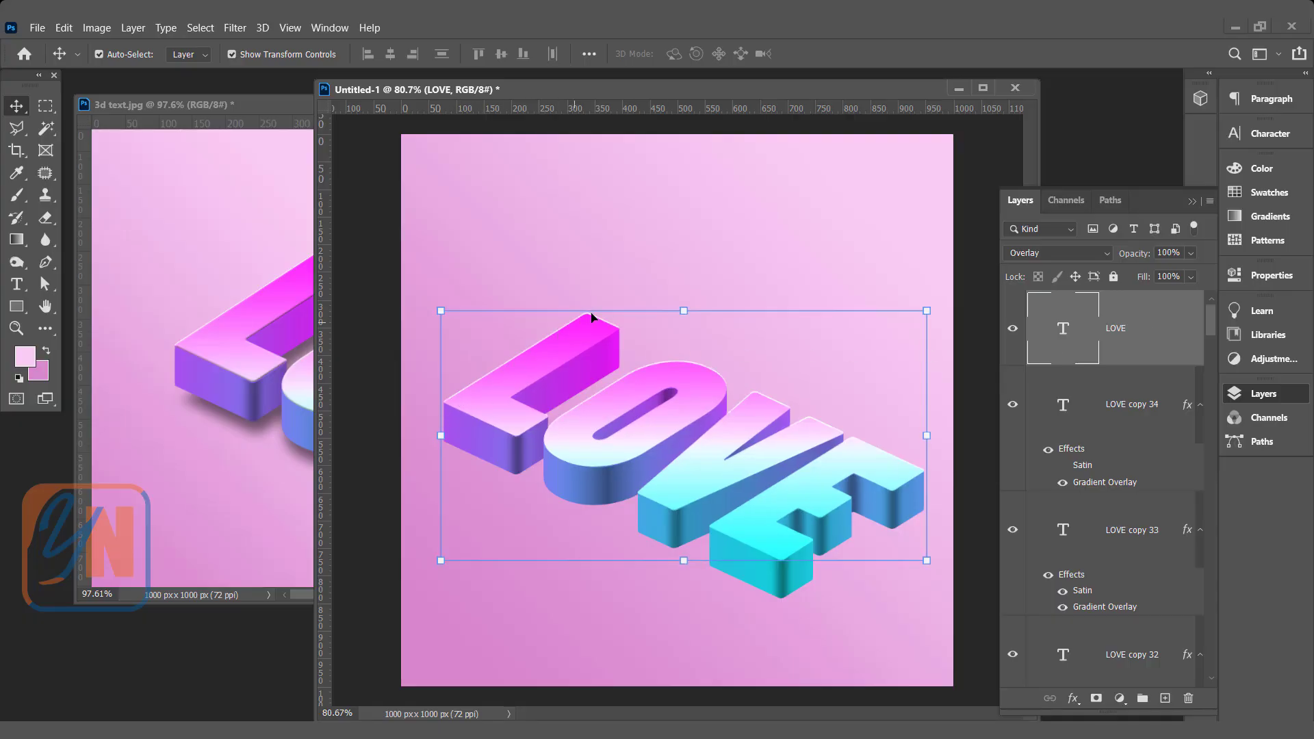
pyautogui.scroll(3, 651, 367)
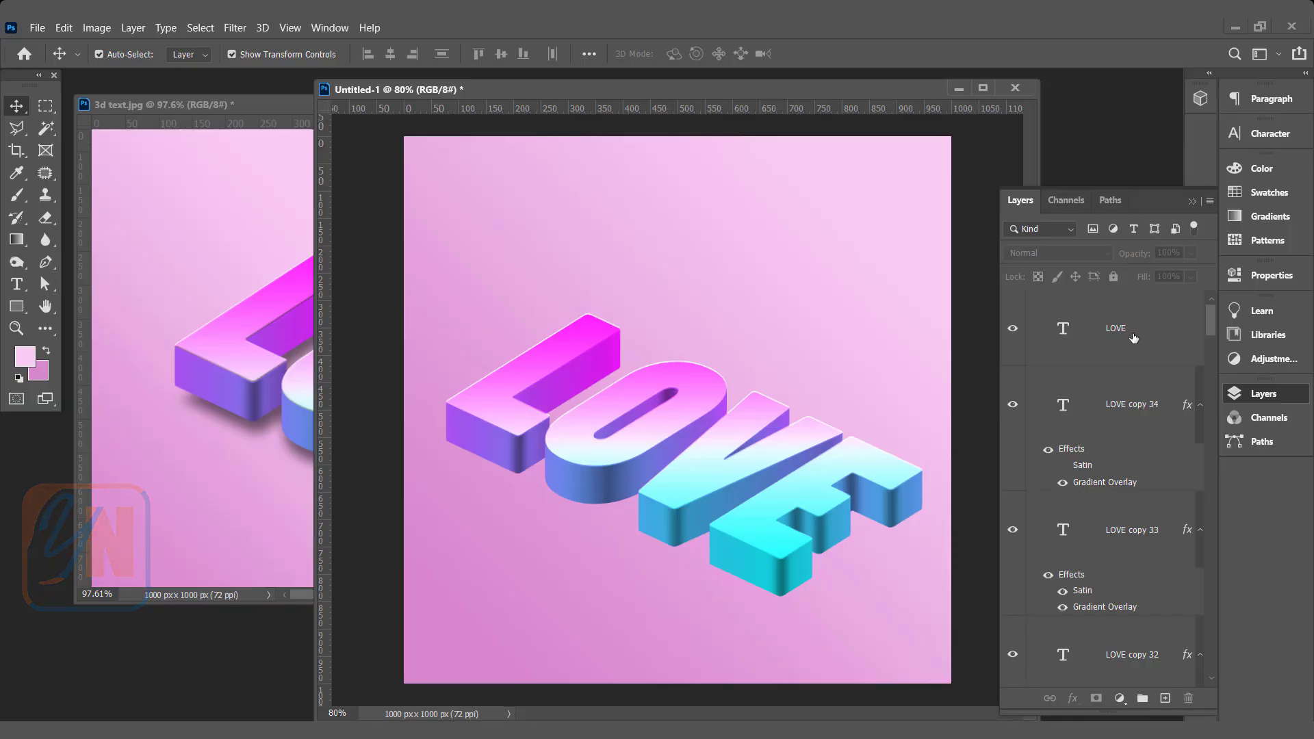
# - Select LOVE copy 33 through the bottom LOVE layer and merge them into one layer
pyautogui.click(1117, 408)
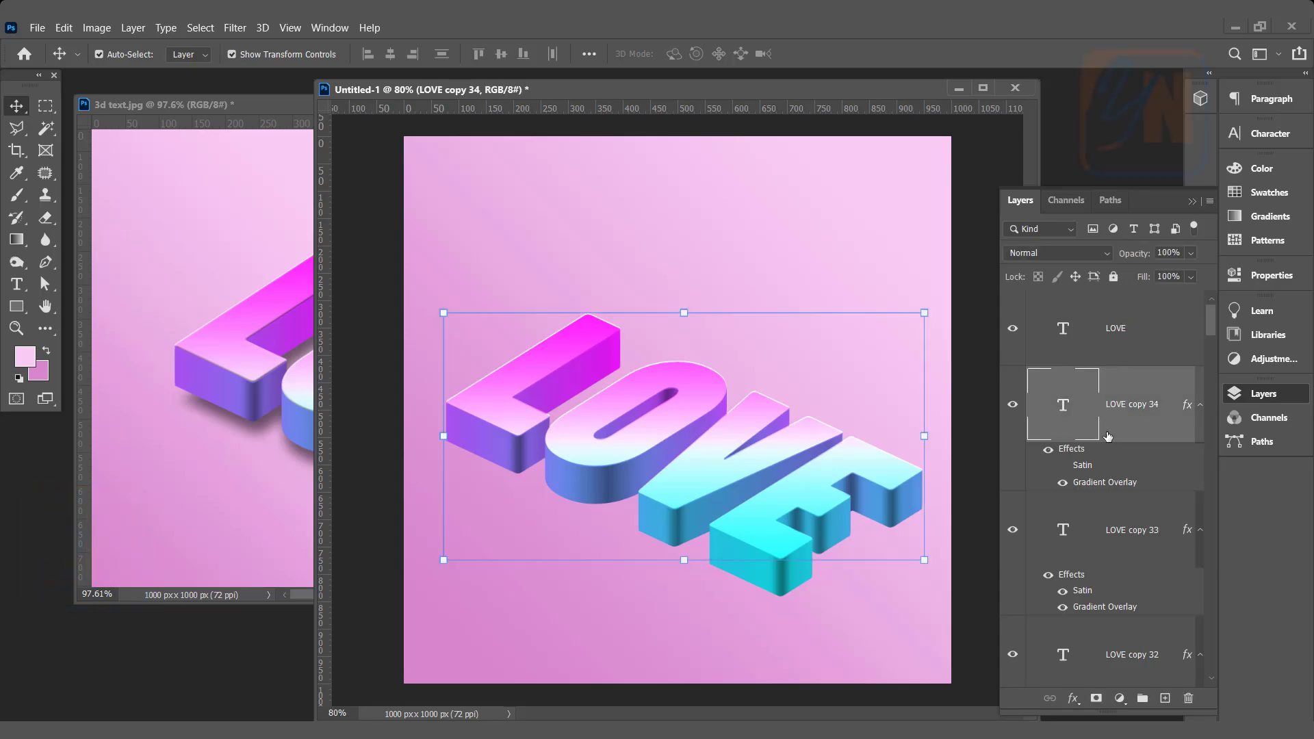
pyautogui.click(1123, 533)
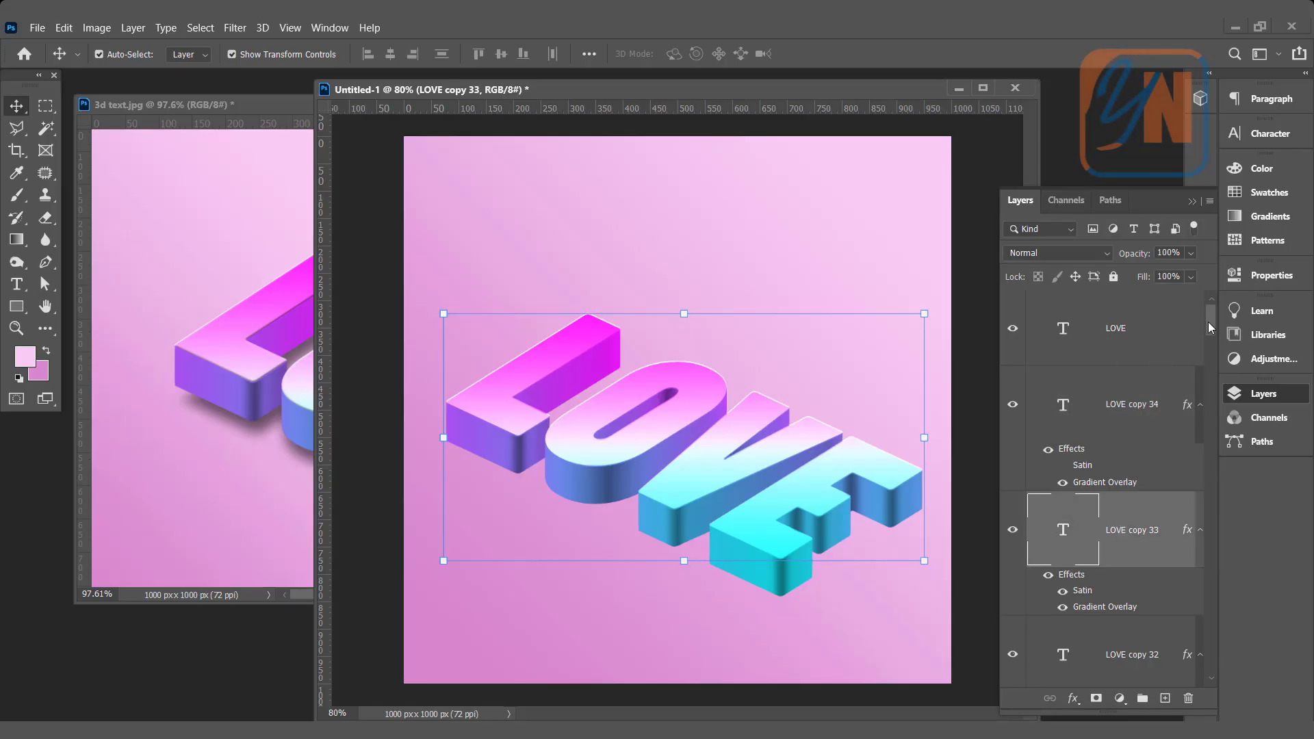
pyautogui.moveTo(1209, 322); pyautogui.dragTo(1183, 684)
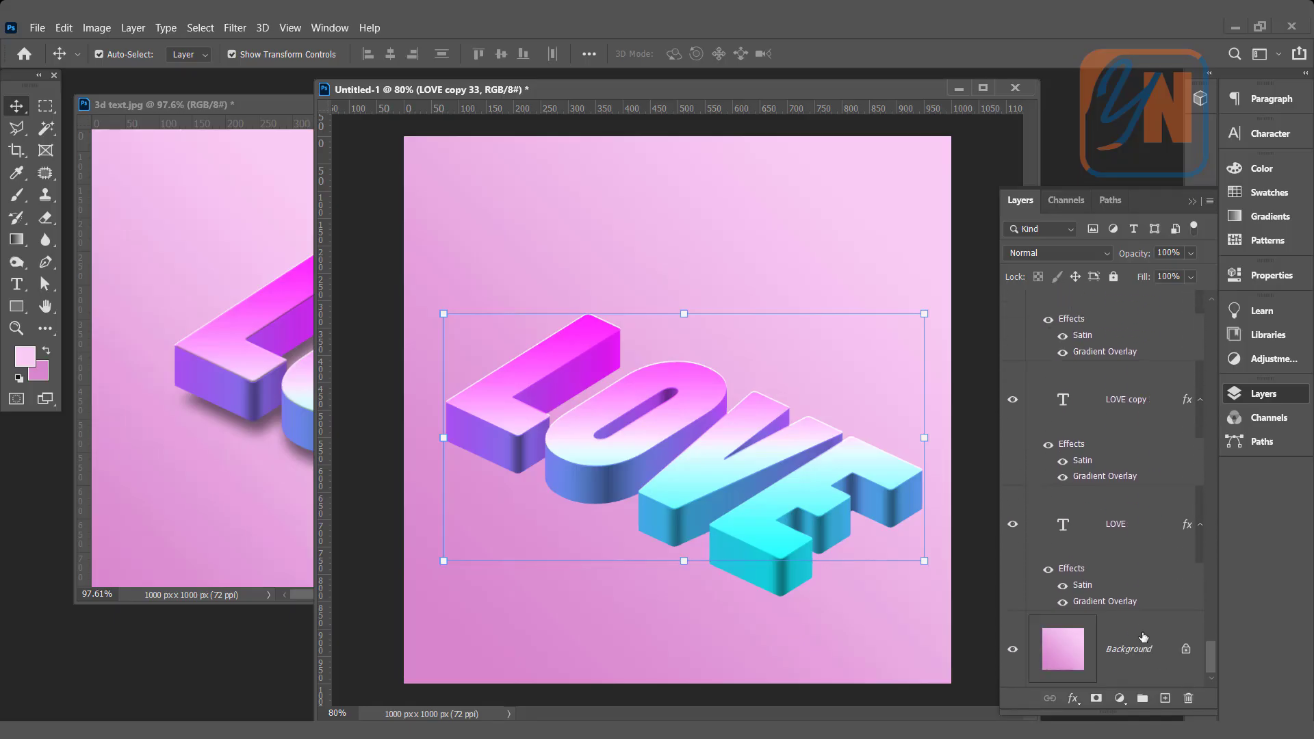
pyautogui.keyDown('shift'); pyautogui.click(1118, 527); pyautogui.keyUp('shift')
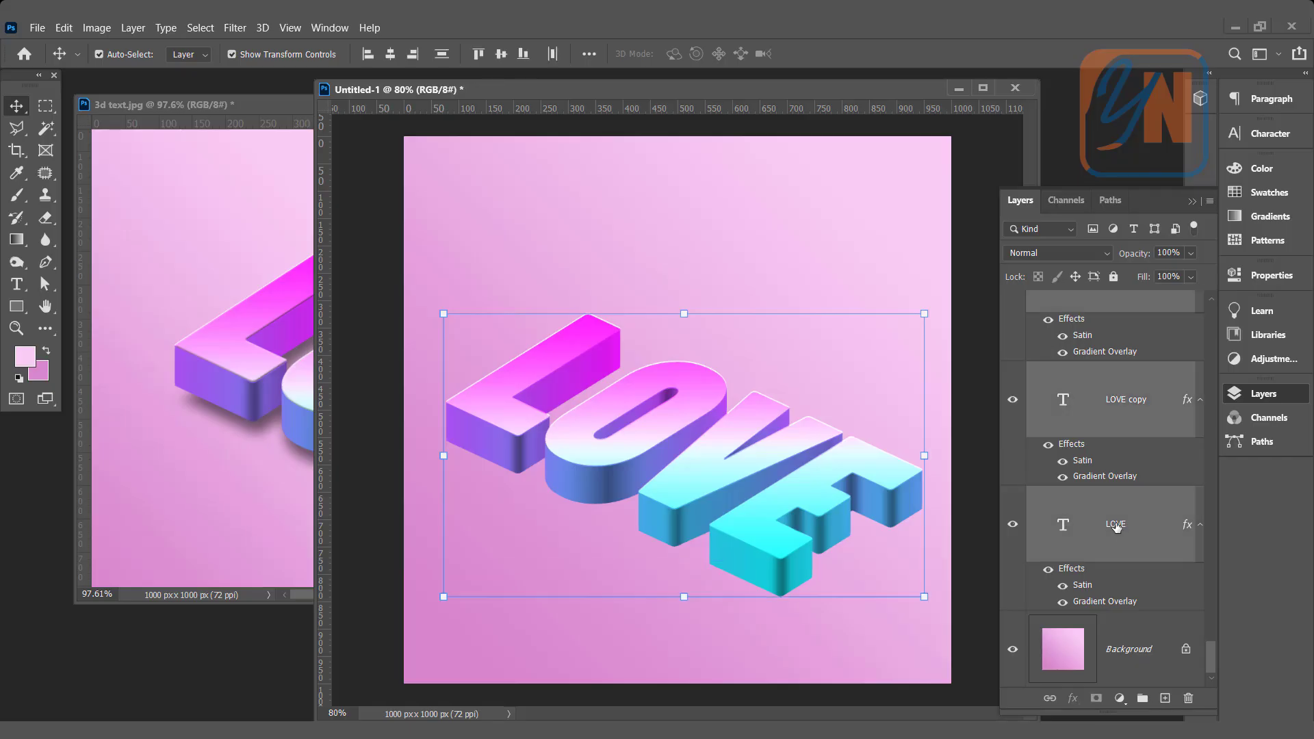
pyautogui.scroll(15, 1116, 526)
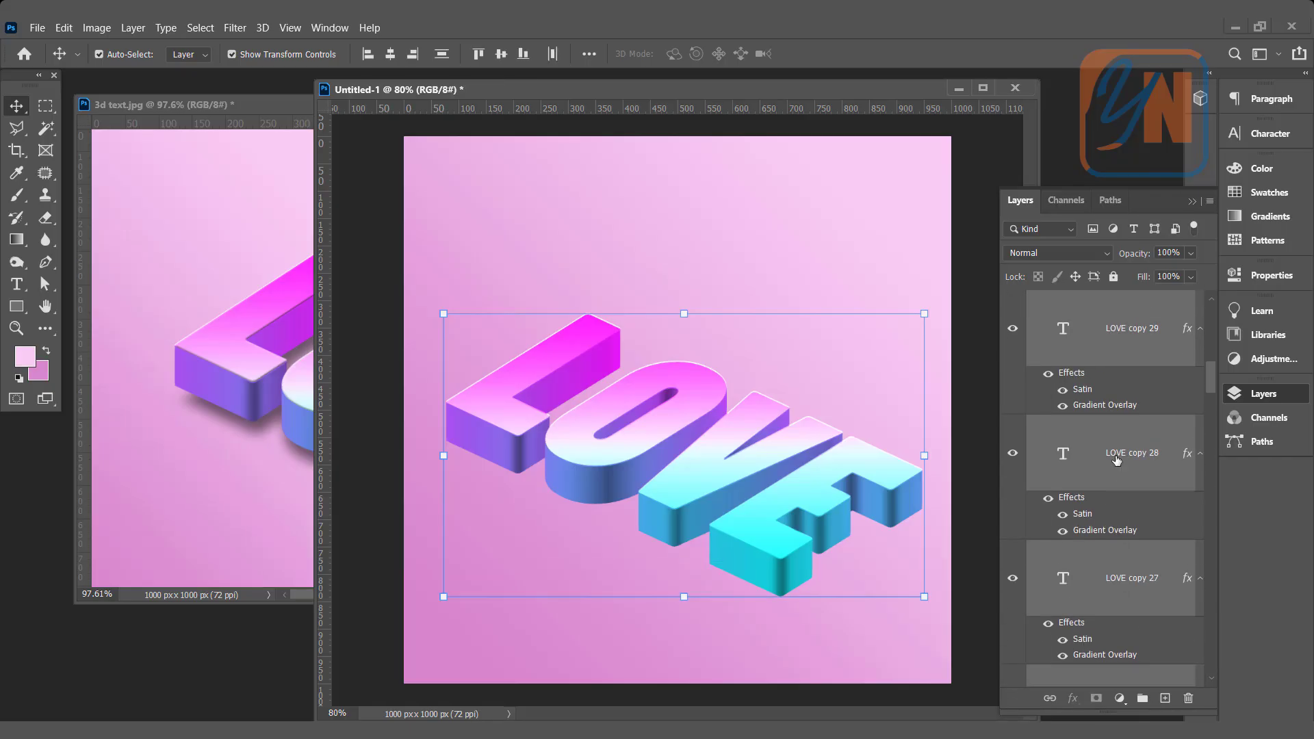
pyautogui.click(1211, 202)
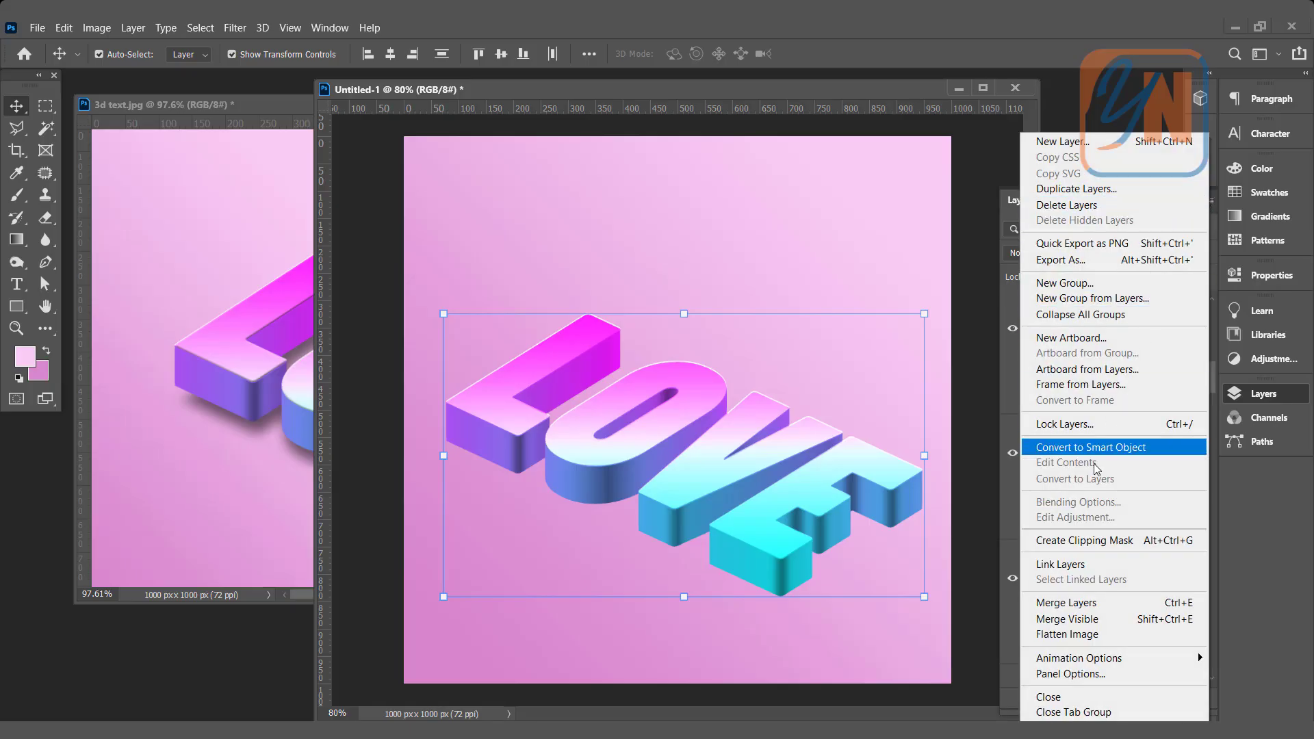
pyautogui.click(1059, 605)
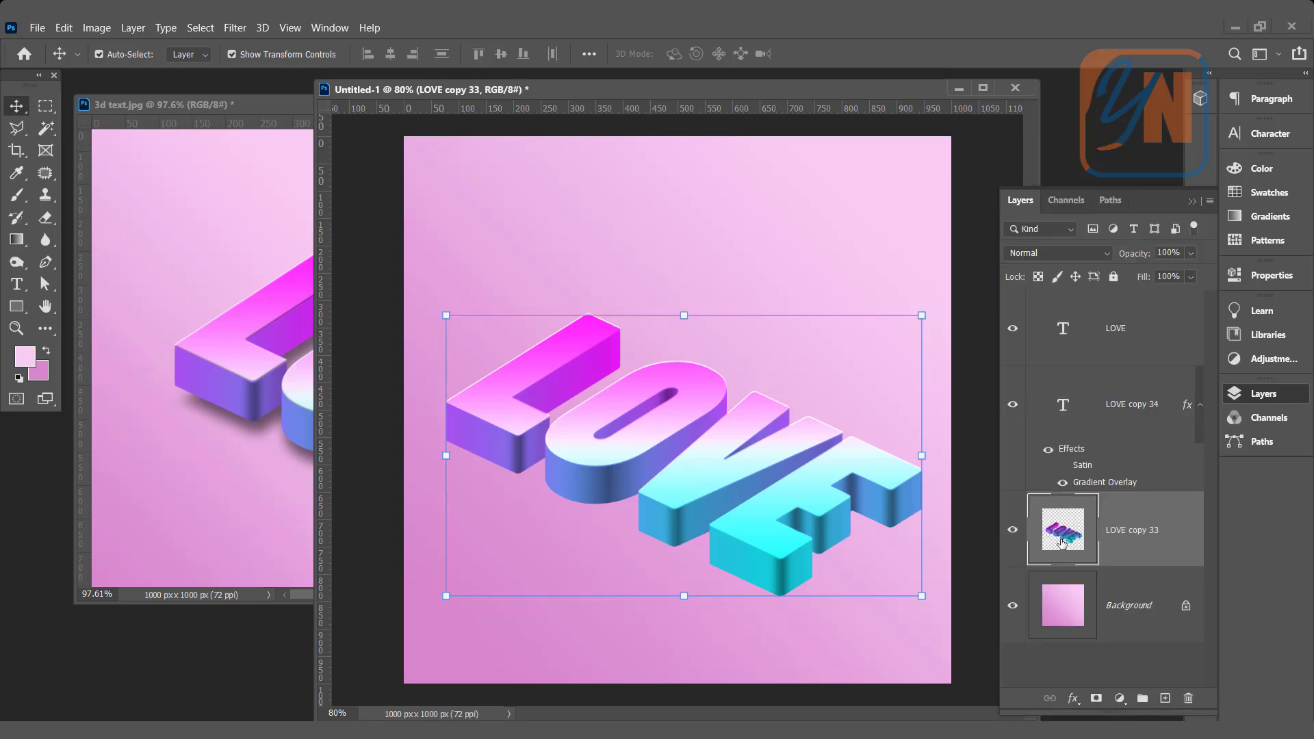
# - Try moving the merged extrusion lower, undo it, and reselect the merged LOVE copy 33 layer
pyautogui.moveTo(727, 567); pyautogui.dragTo(718, 619)
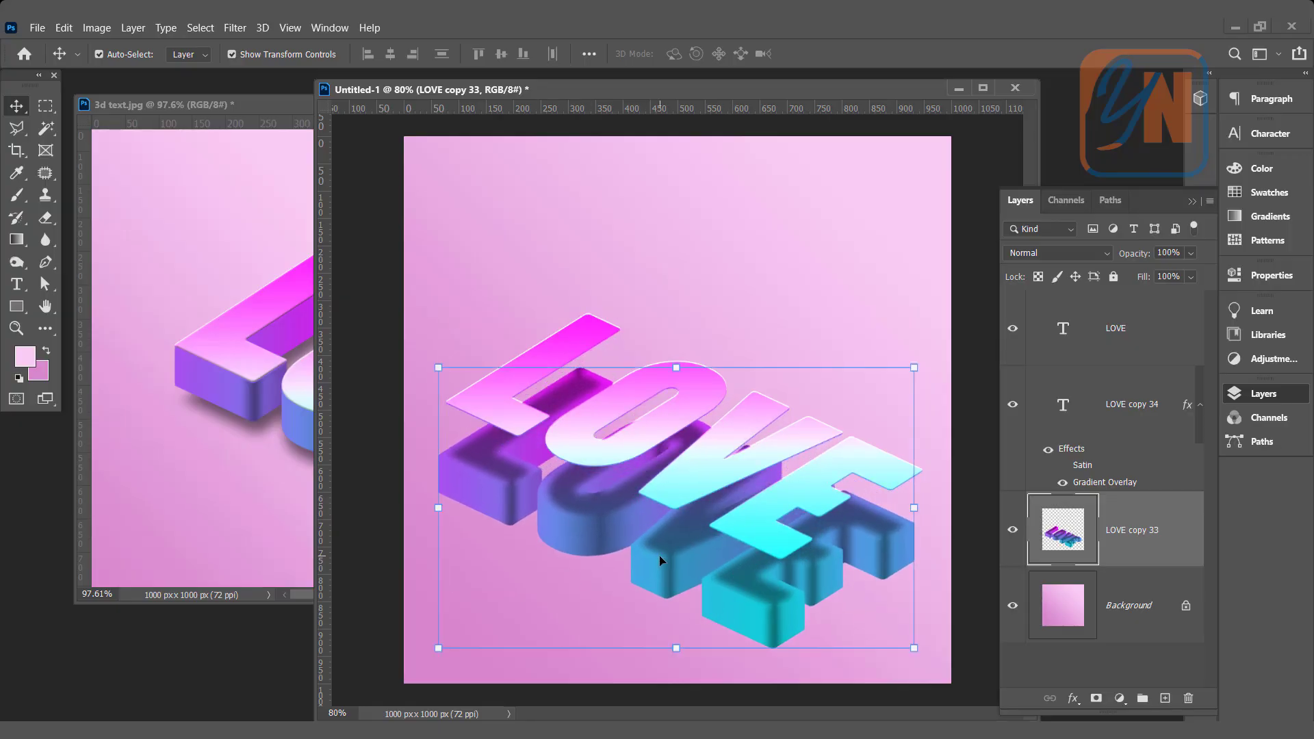
pyautogui.hotkey('ctrl', 'z')
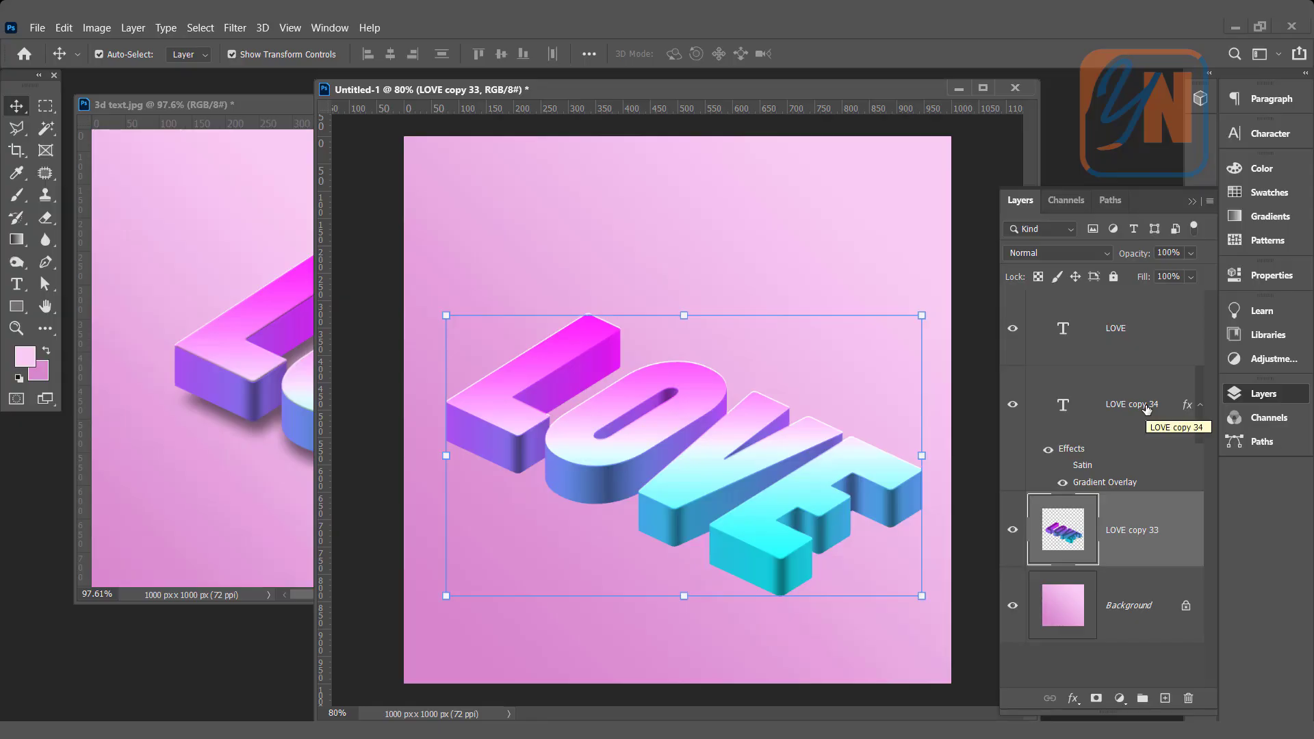
pyautogui.click(1125, 330)
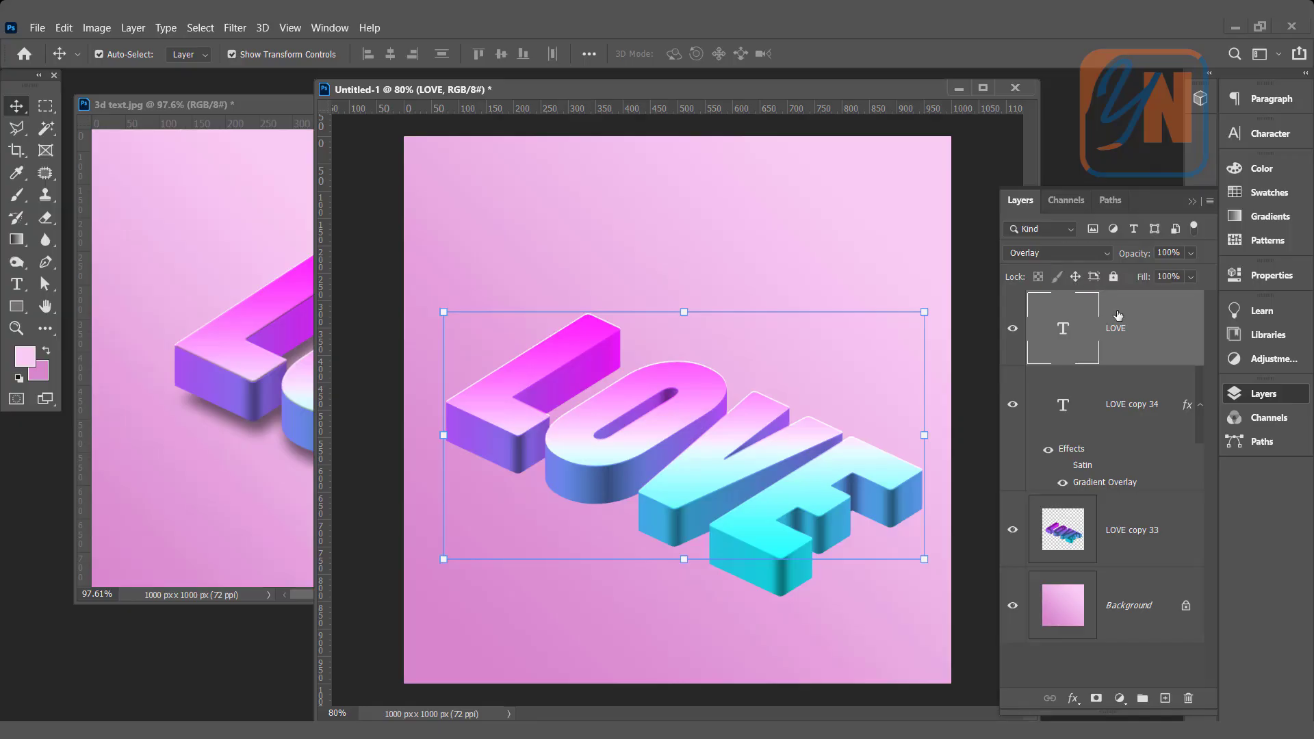
pyautogui.click(1133, 537)
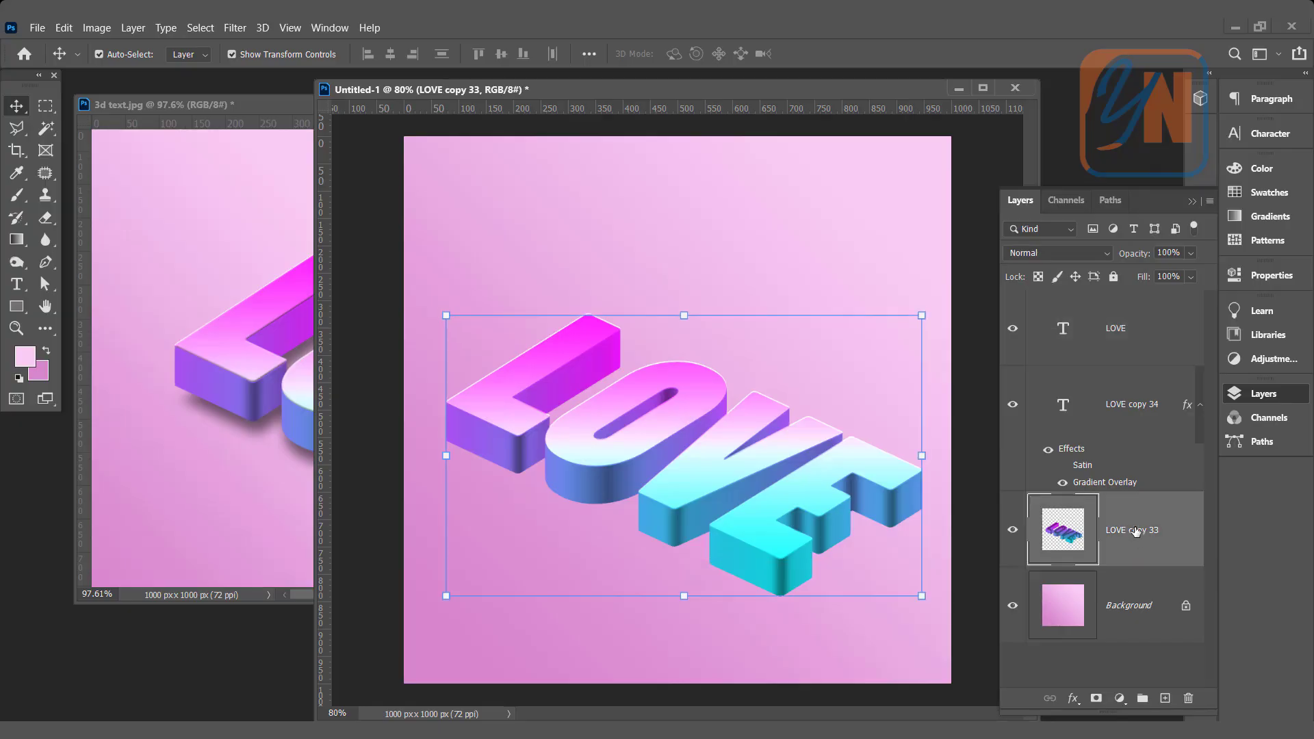
# - Add a Drop Shadow to LOVE copy 33: 48% opacity, 113° angle, 21 px distance and size
pyautogui.rightClick(1136, 532)
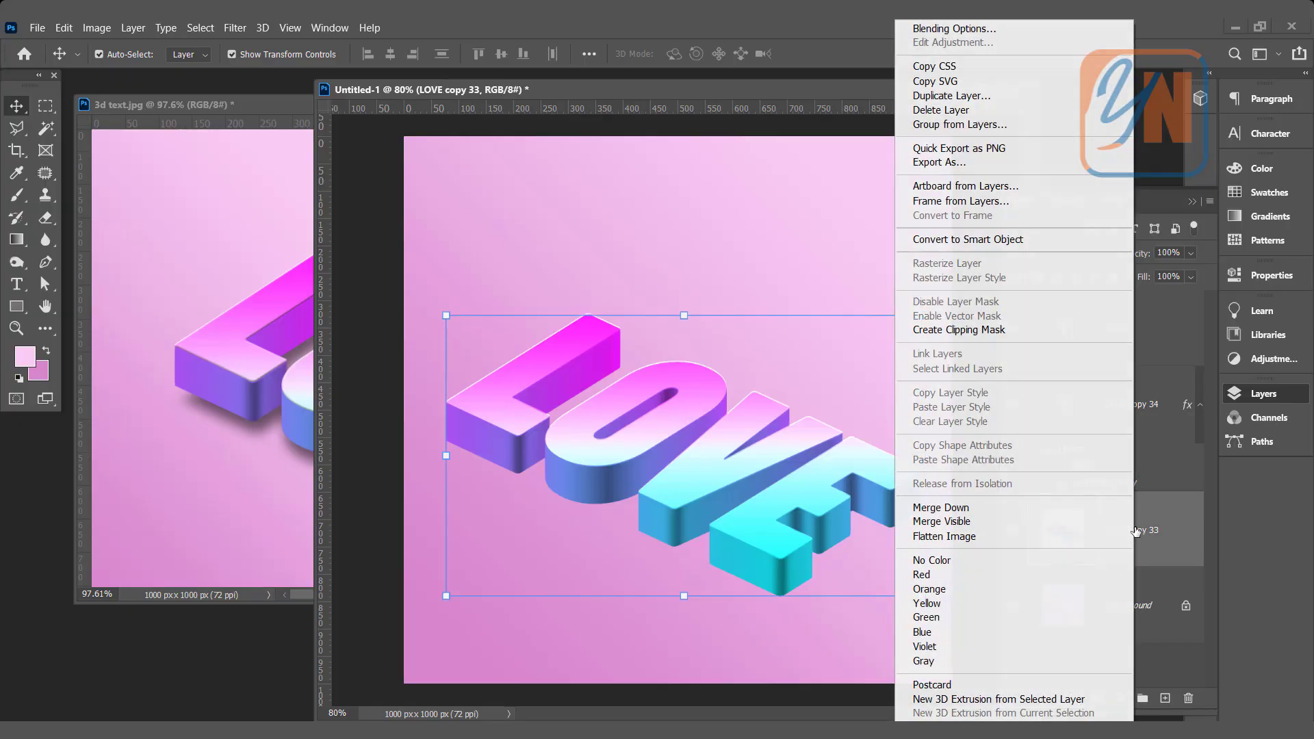
pyautogui.click(997, 31)
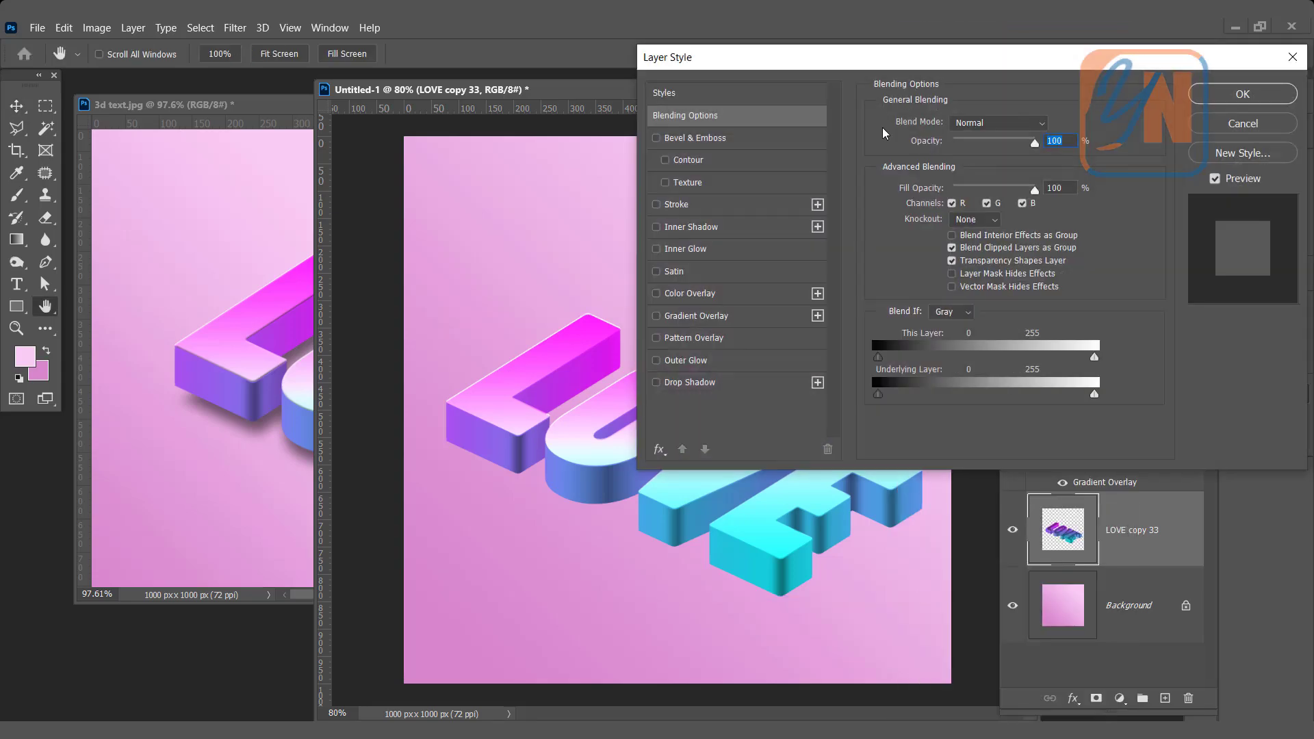
pyautogui.click(721, 388)
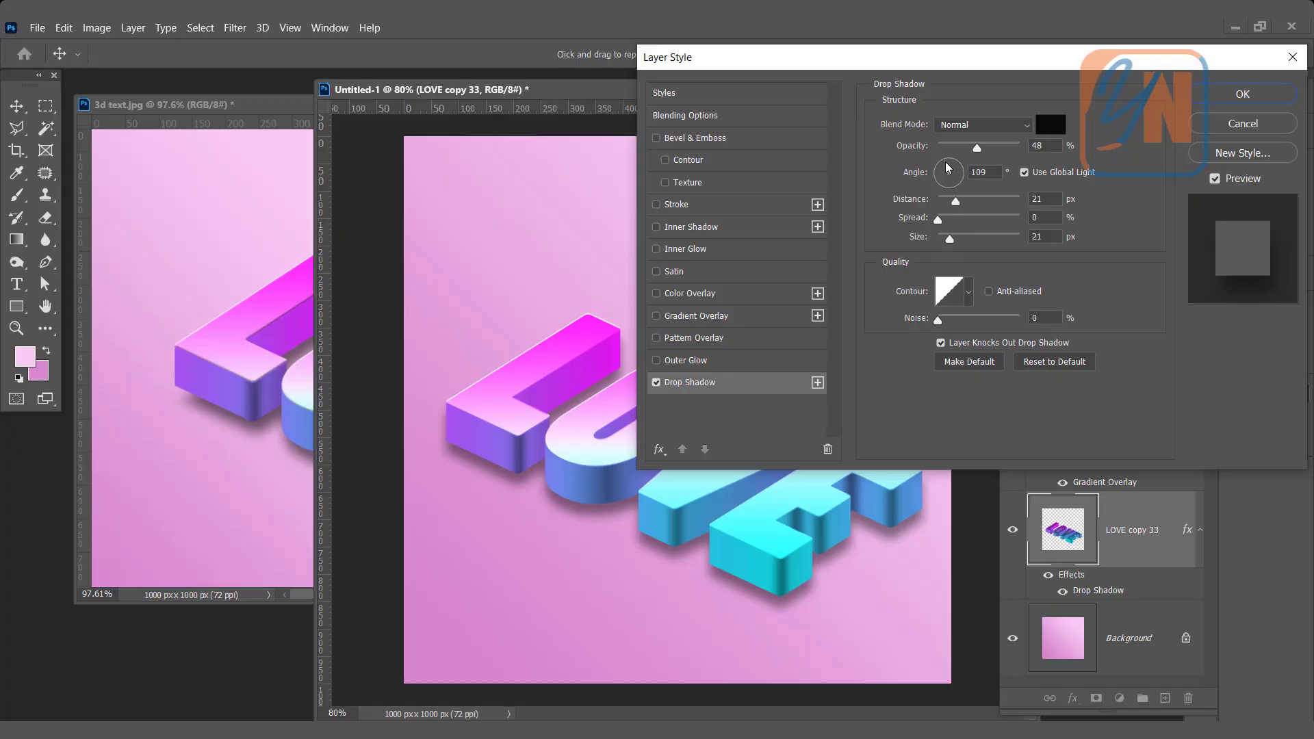
pyautogui.moveTo(944, 164); pyautogui.dragTo(946, 165)
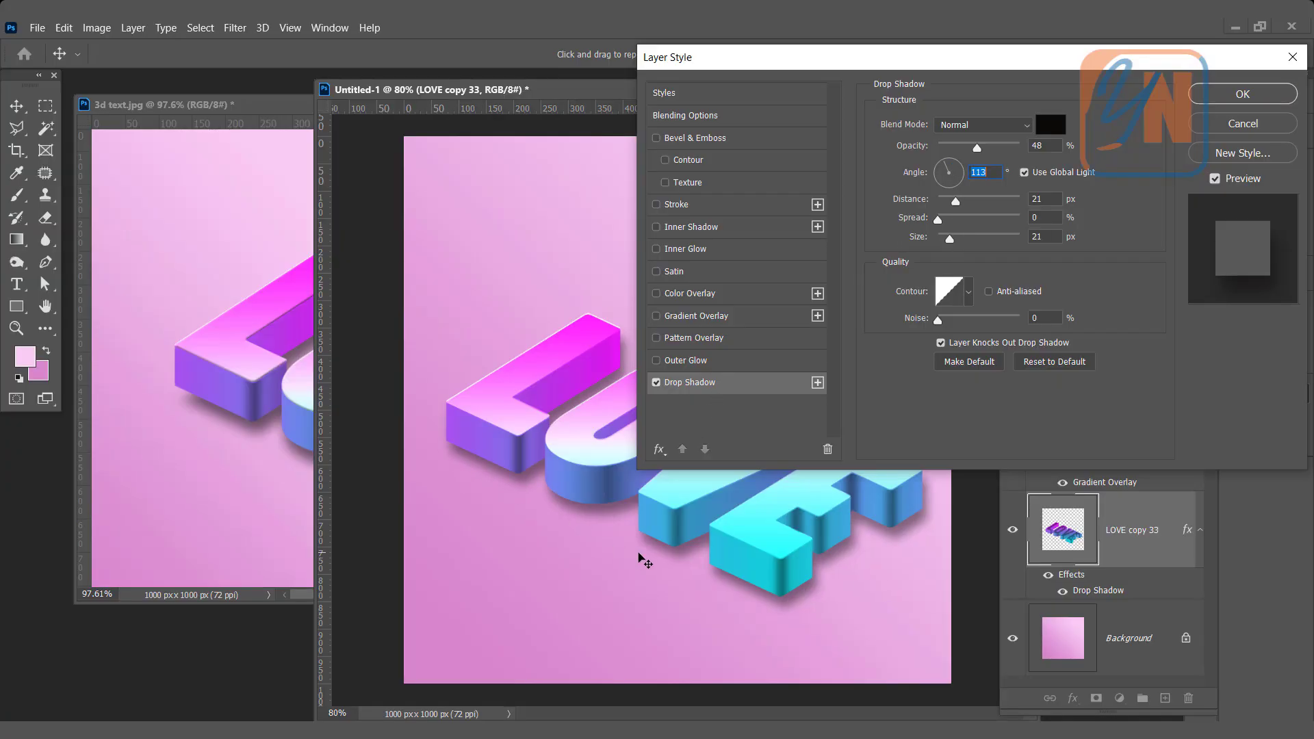
pyautogui.click(1230, 98)
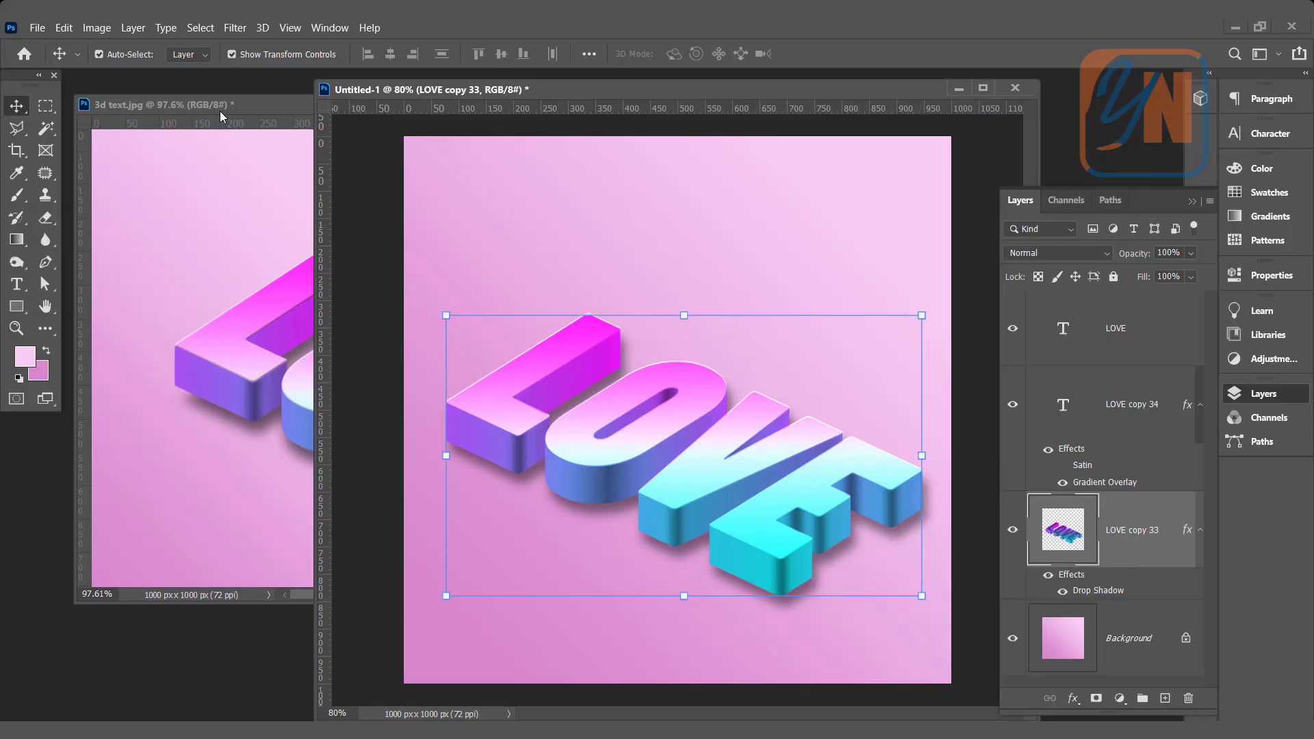
# - Split LOVE copy 33's drop shadow onto its own layer with Create Layers and nudge it slightly up
pyautogui.click(133, 28)
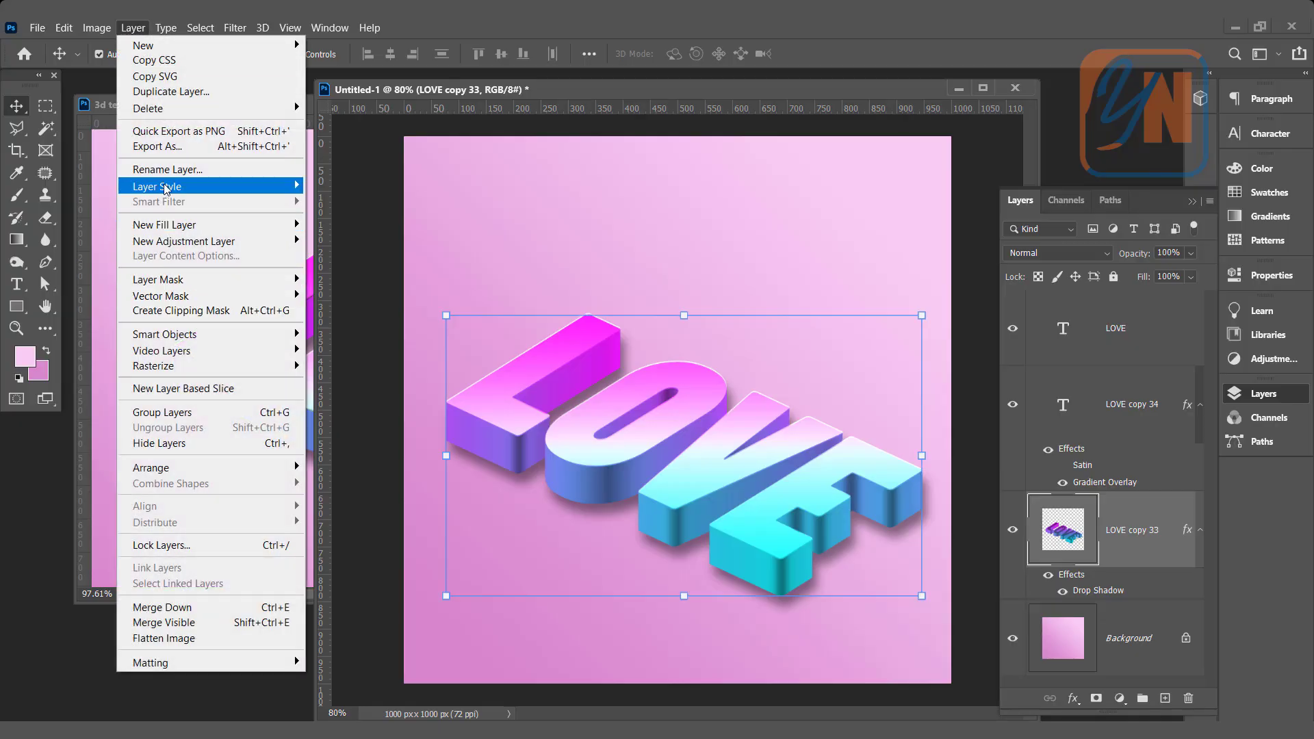
pyautogui.moveTo(166, 188)
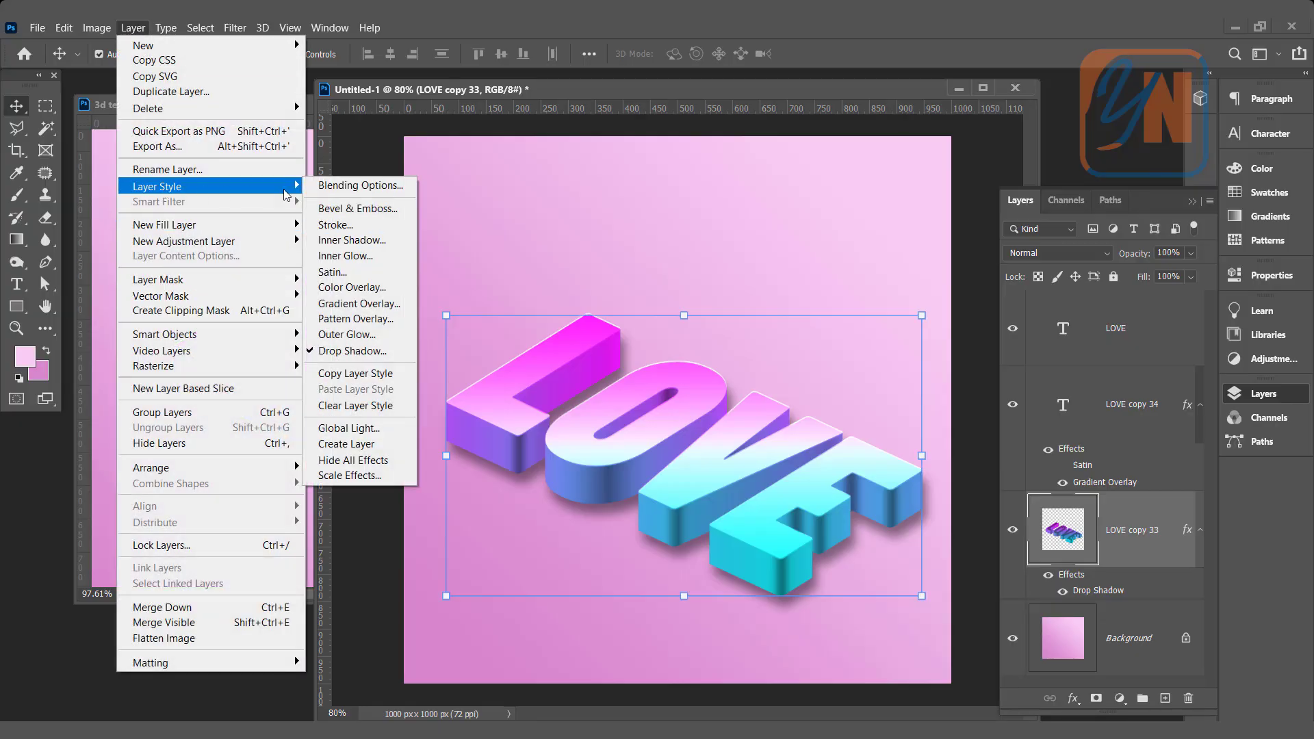
pyautogui.click(371, 445)
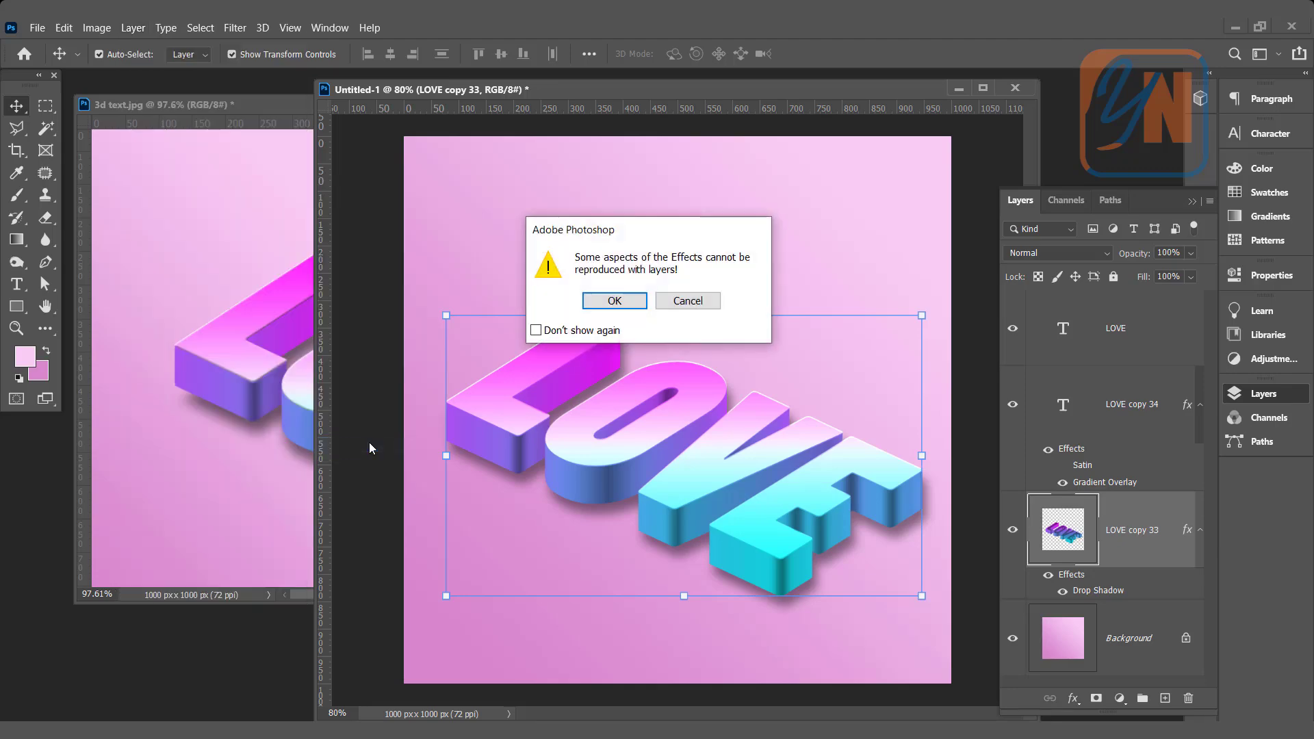
pyautogui.click(615, 301)
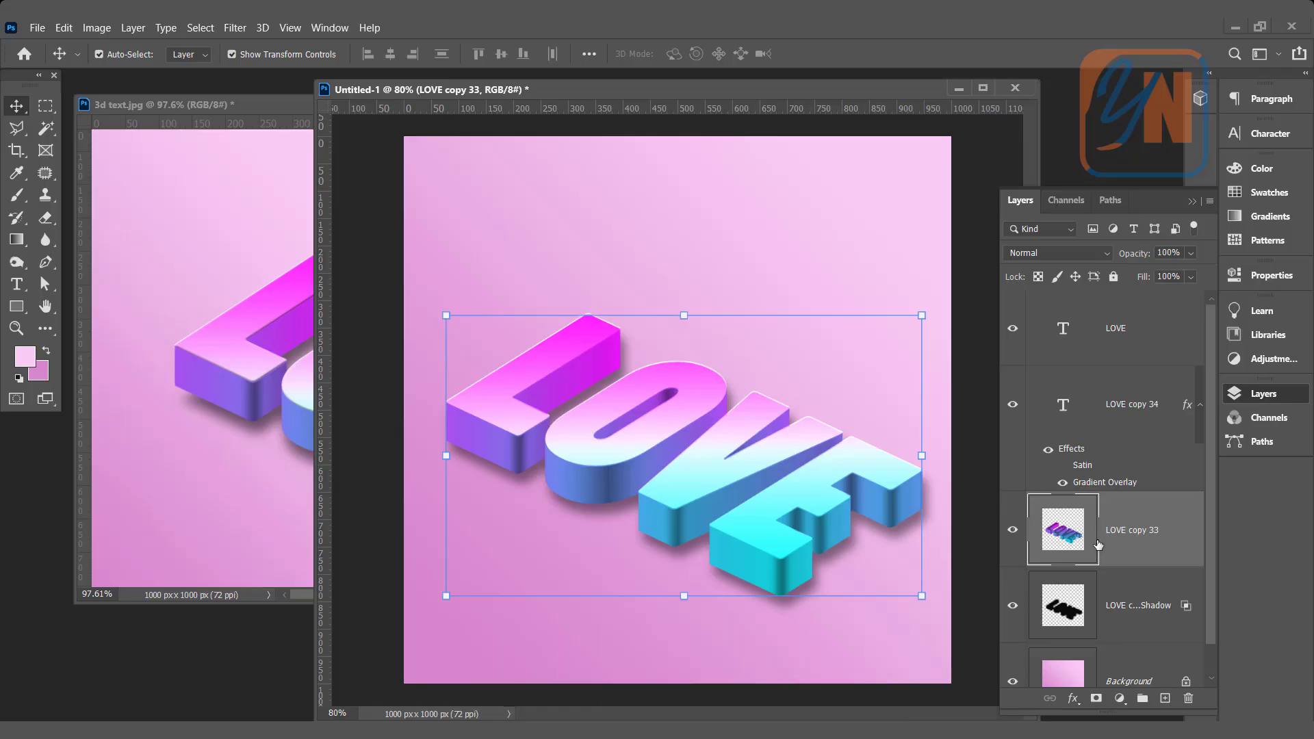
pyautogui.moveTo(722, 595); pyautogui.dragTo(729, 603)
pyautogui.hotkey('shift', 'Up')
pyautogui.hotkey('shift', 'Up')
pyautogui.hotkey('shift', 'Up')
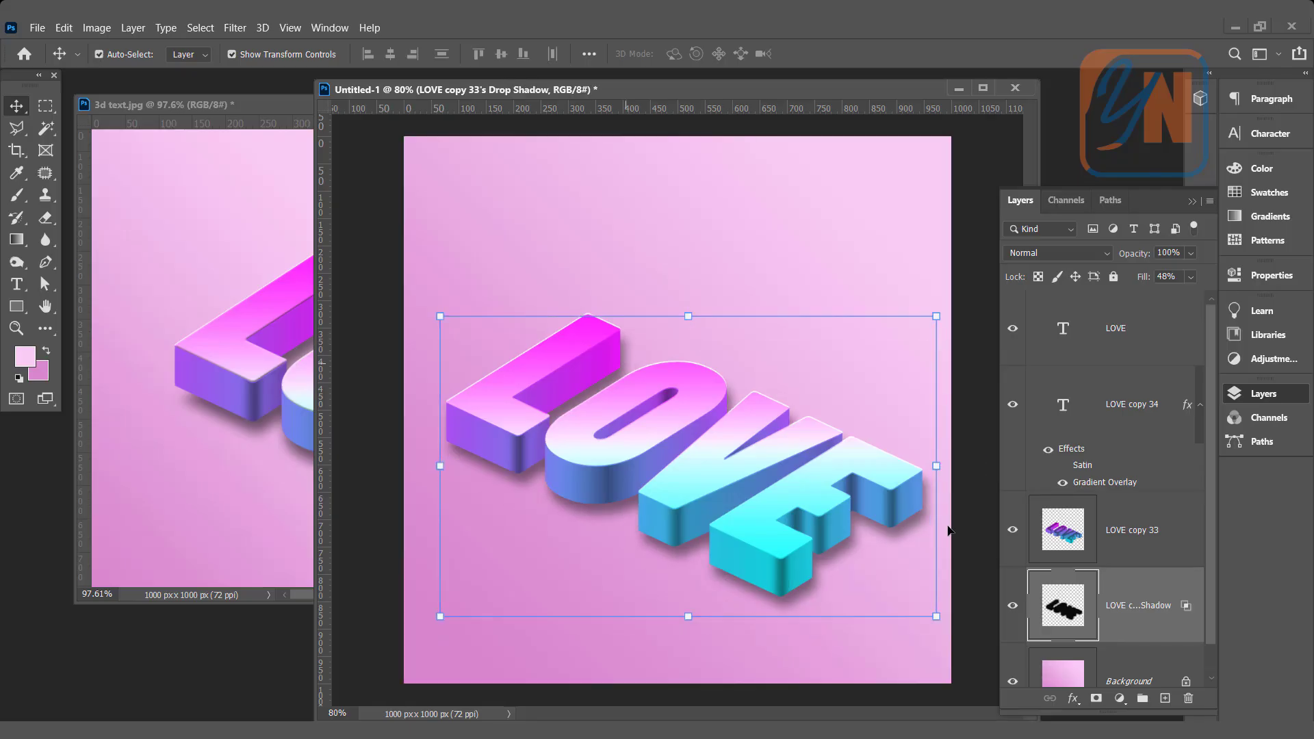
# - Mask the Drop Shadow layer and paint black over the shadow near the E and around the L
pyautogui.click(1097, 698)
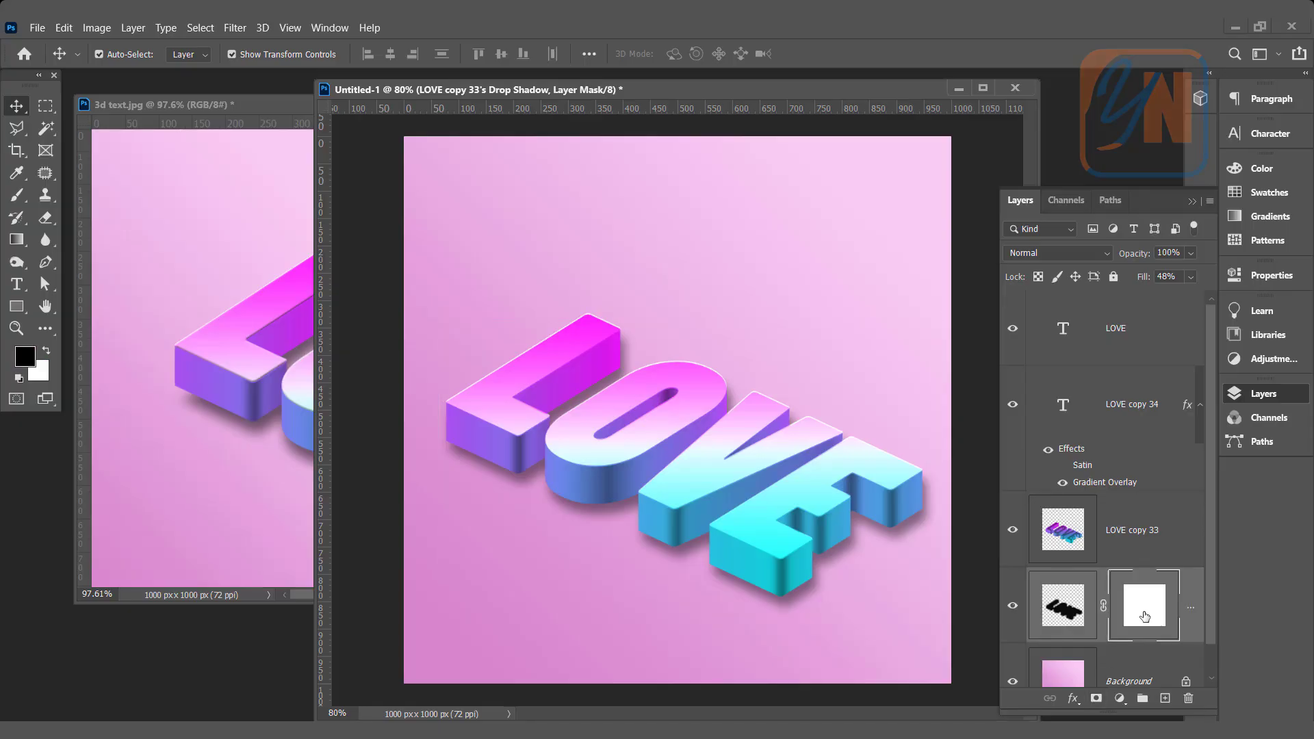
pyautogui.click(19, 197)
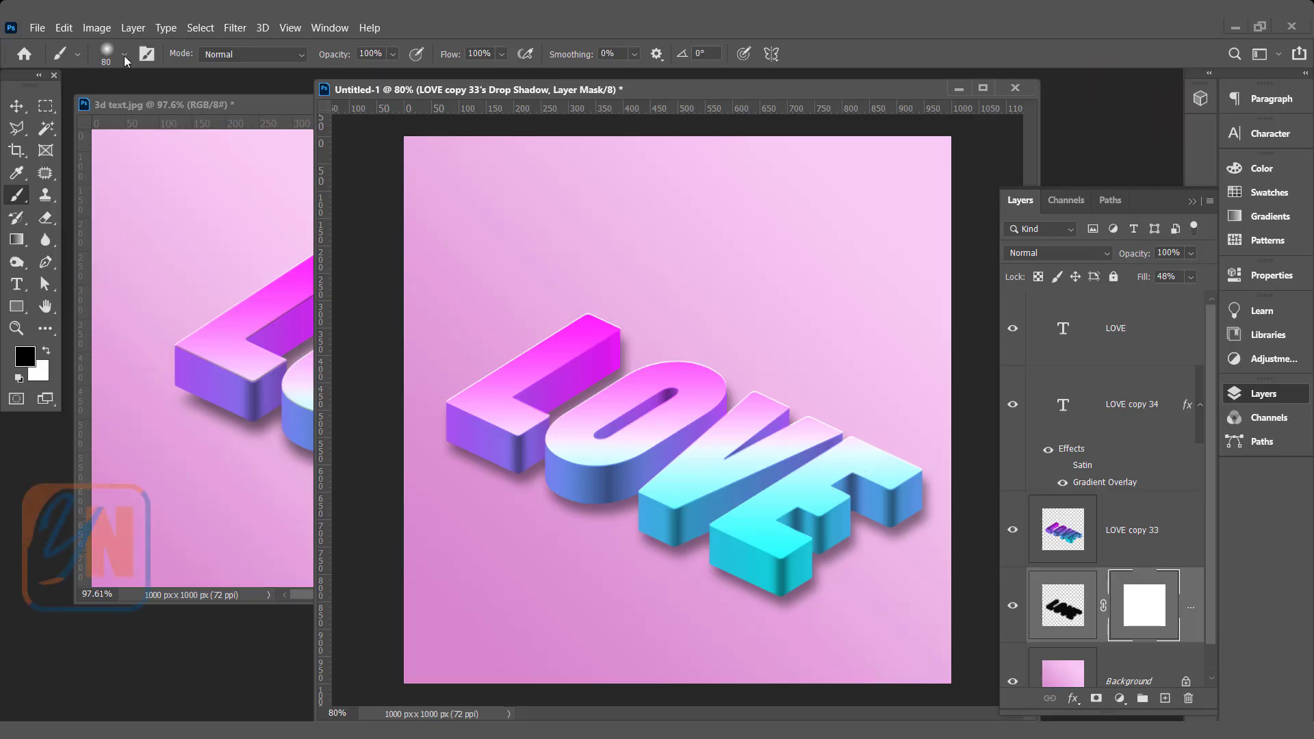
pyautogui.click(915, 485)
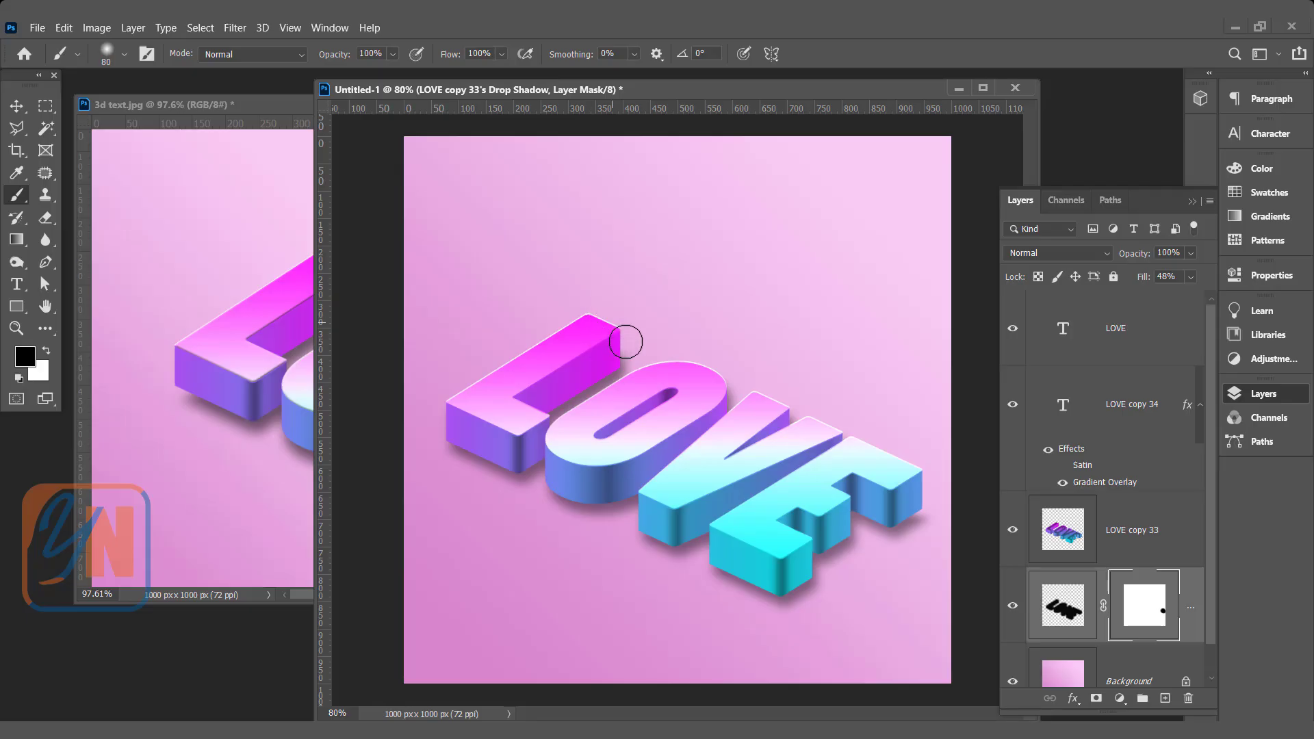
pyautogui.click(617, 350)
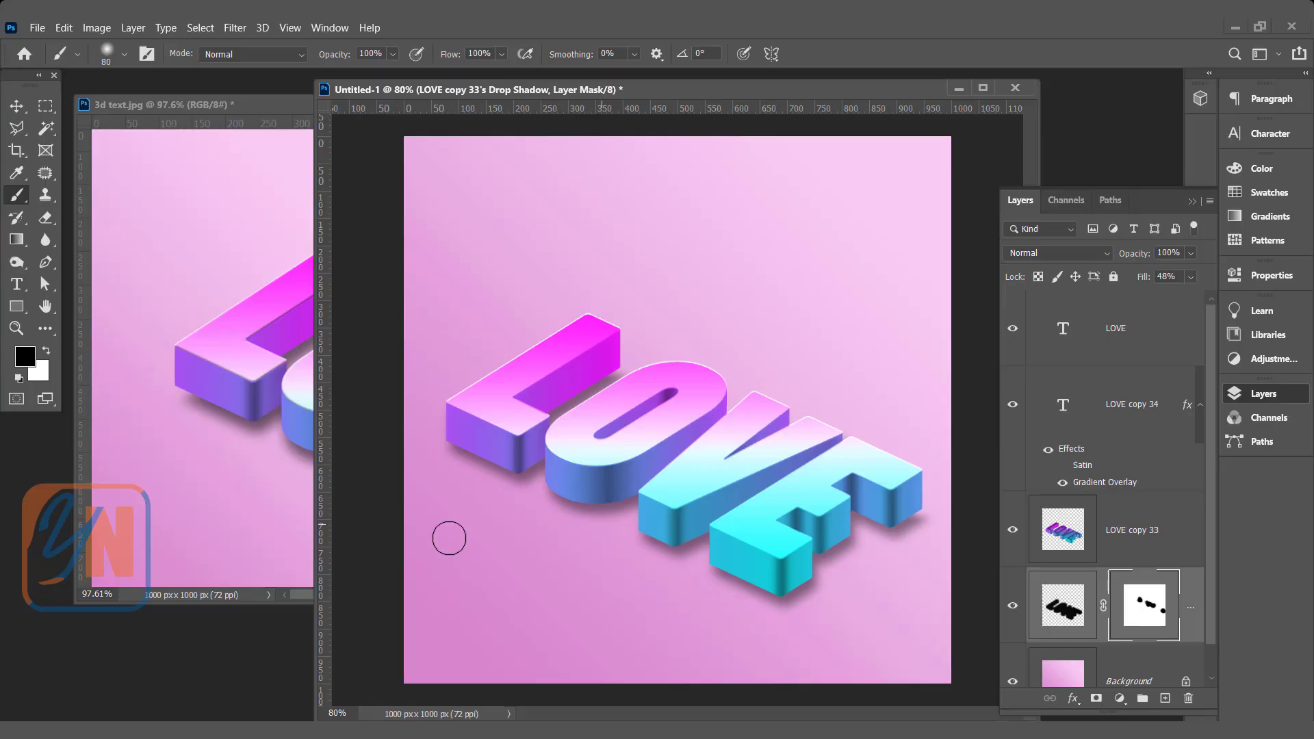
pyautogui.click(466, 425)
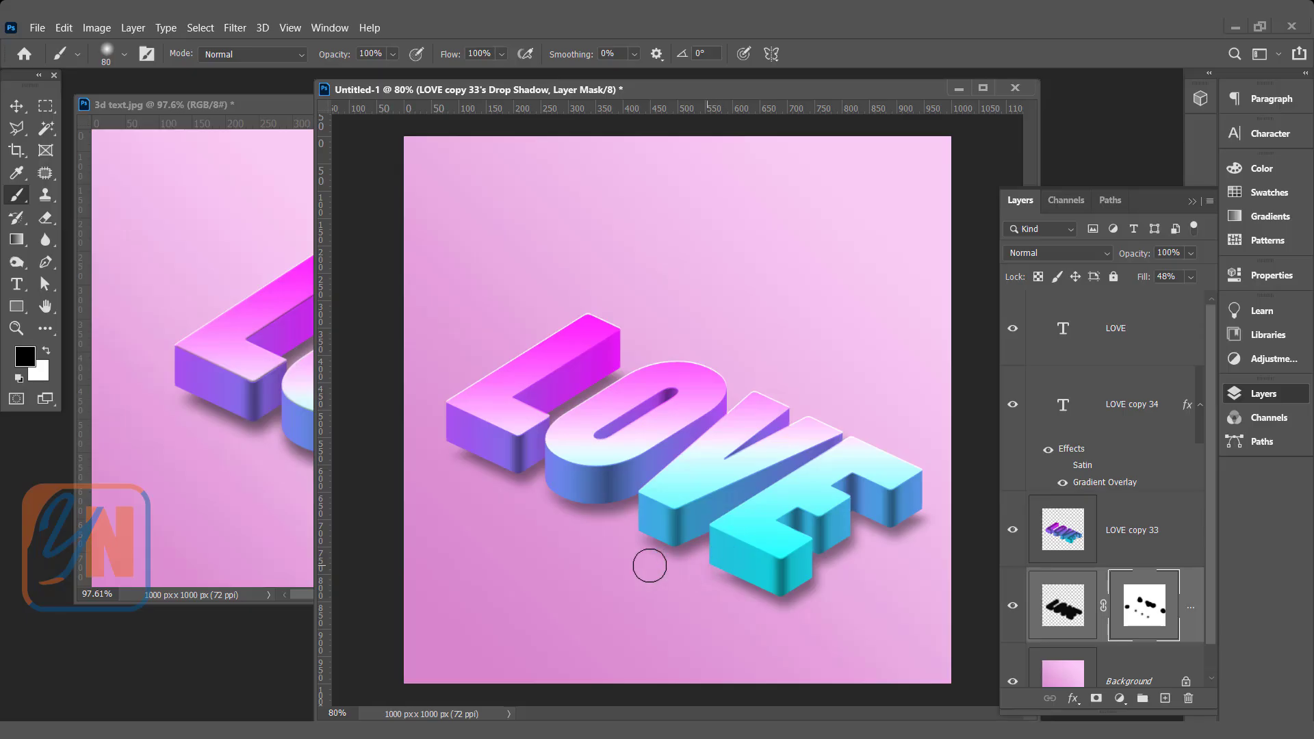
pyautogui.press('[')
pyautogui.press('[')
# - Add an Inner Bevel to the top LOVE layer: Smooth technique, 126% depth, 4 px size
pyautogui.click(1130, 340)
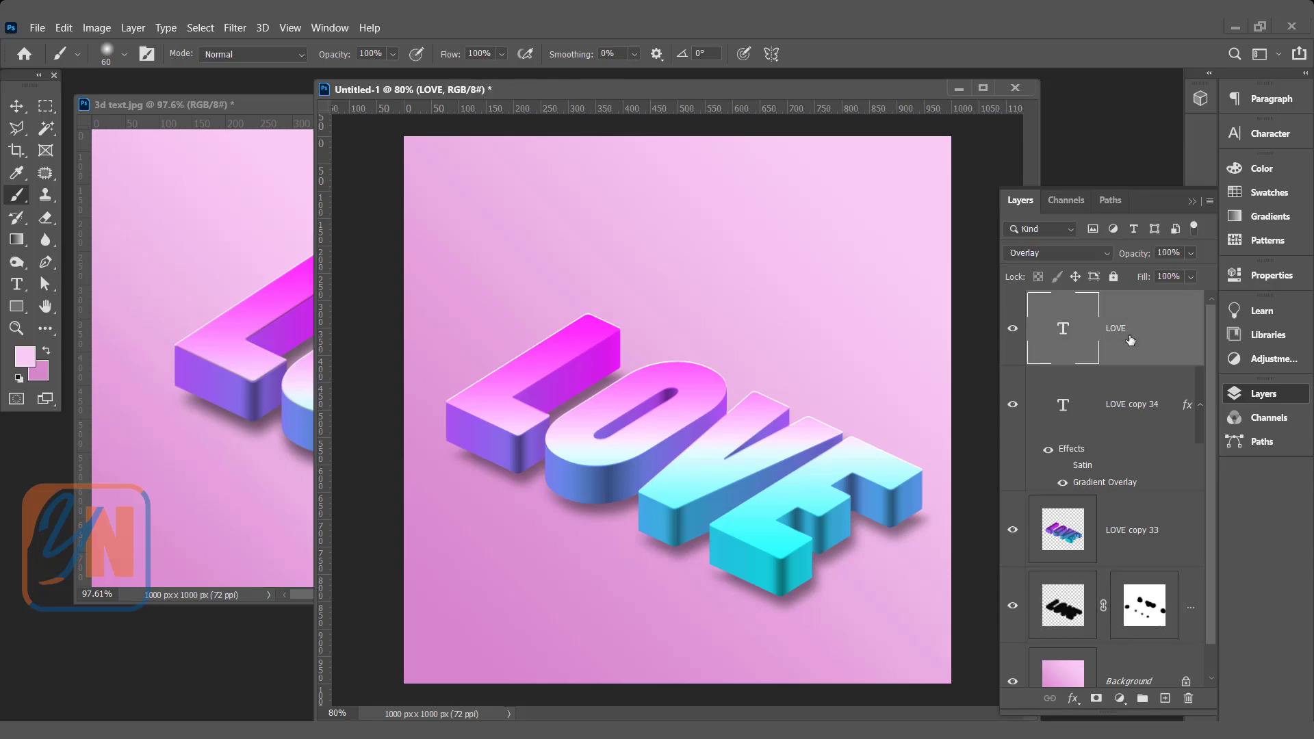
pyautogui.rightClick(1130, 341)
pyautogui.click(1005, 43)
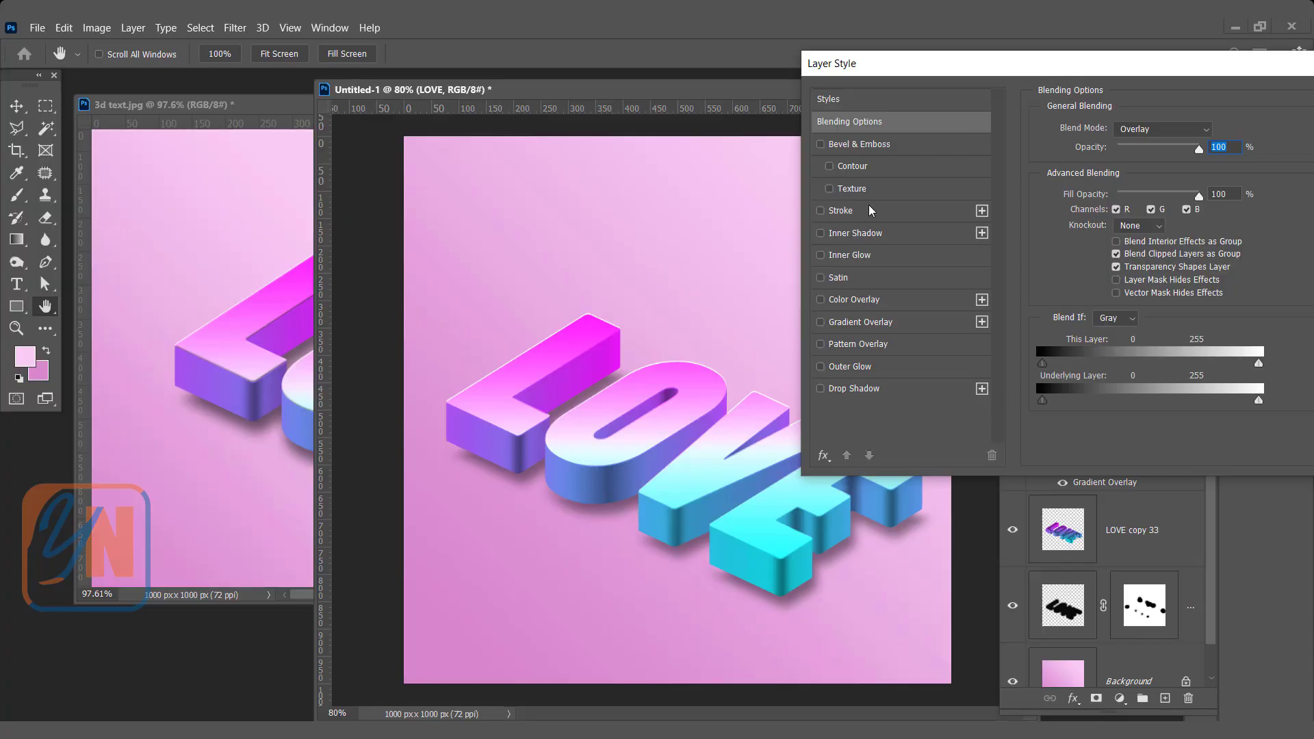
pyautogui.click(892, 150)
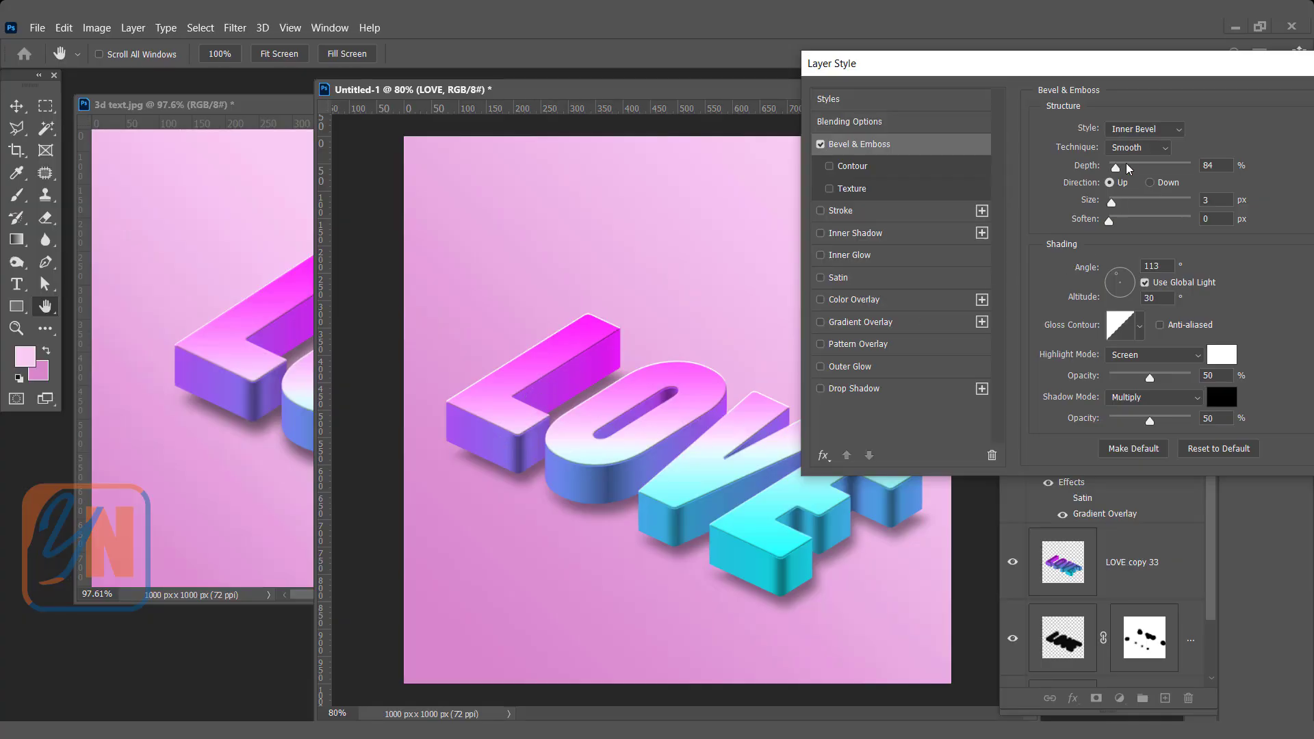
pyautogui.click(1144, 148)
pyautogui.click(1130, 182)
pyautogui.moveTo(1122, 169); pyautogui.dragTo(1116, 203)
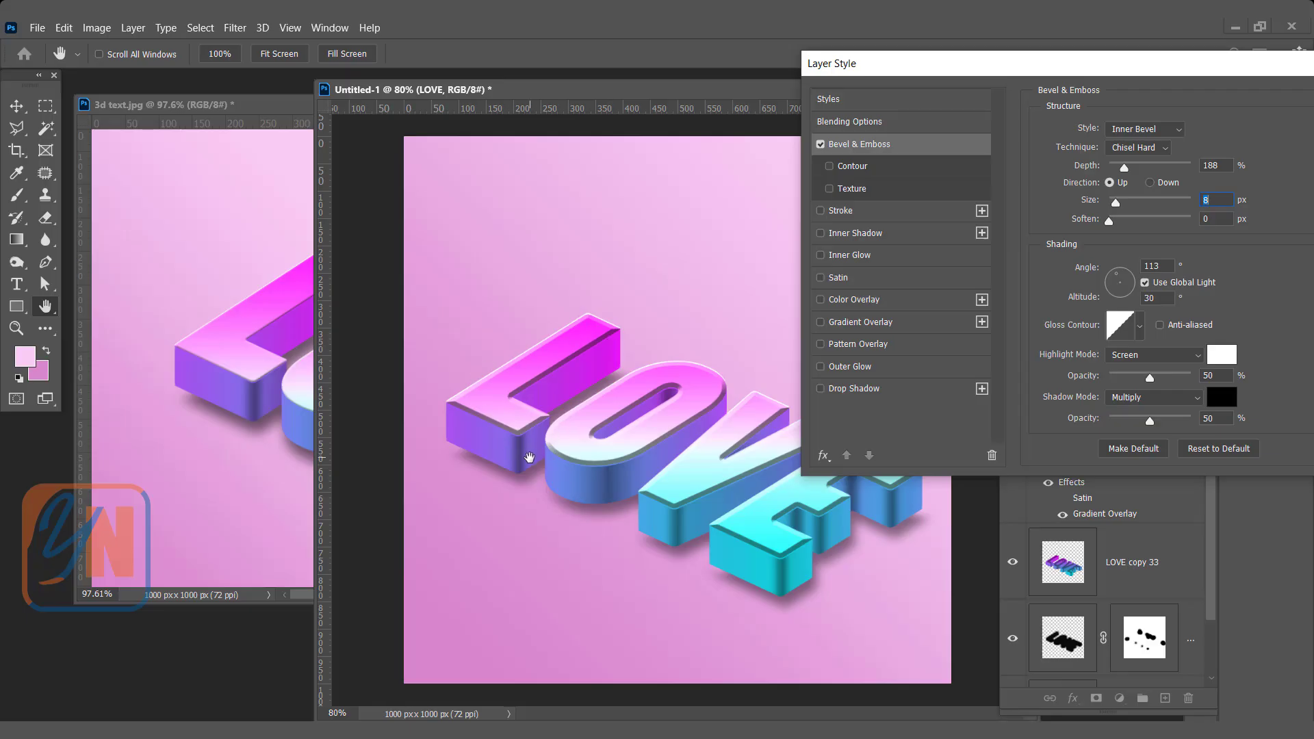
pyautogui.click(1168, 149)
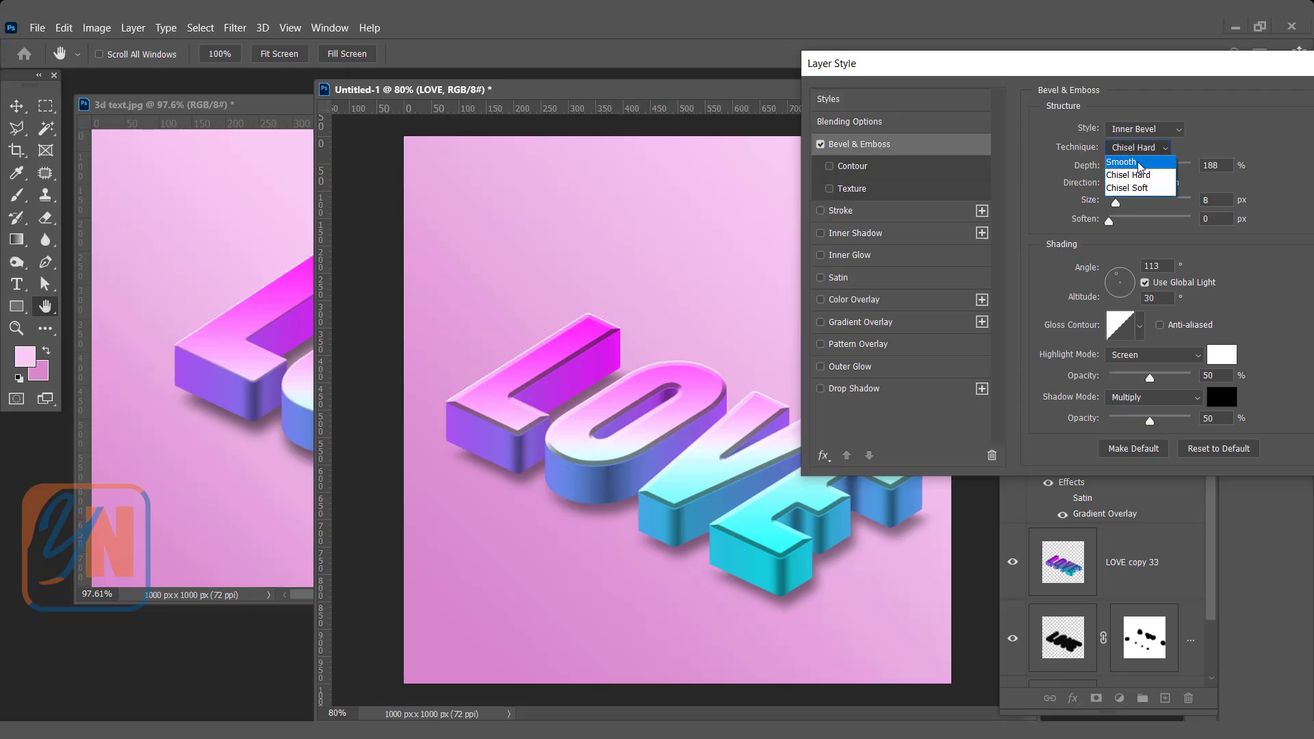
pyautogui.click(1140, 162)
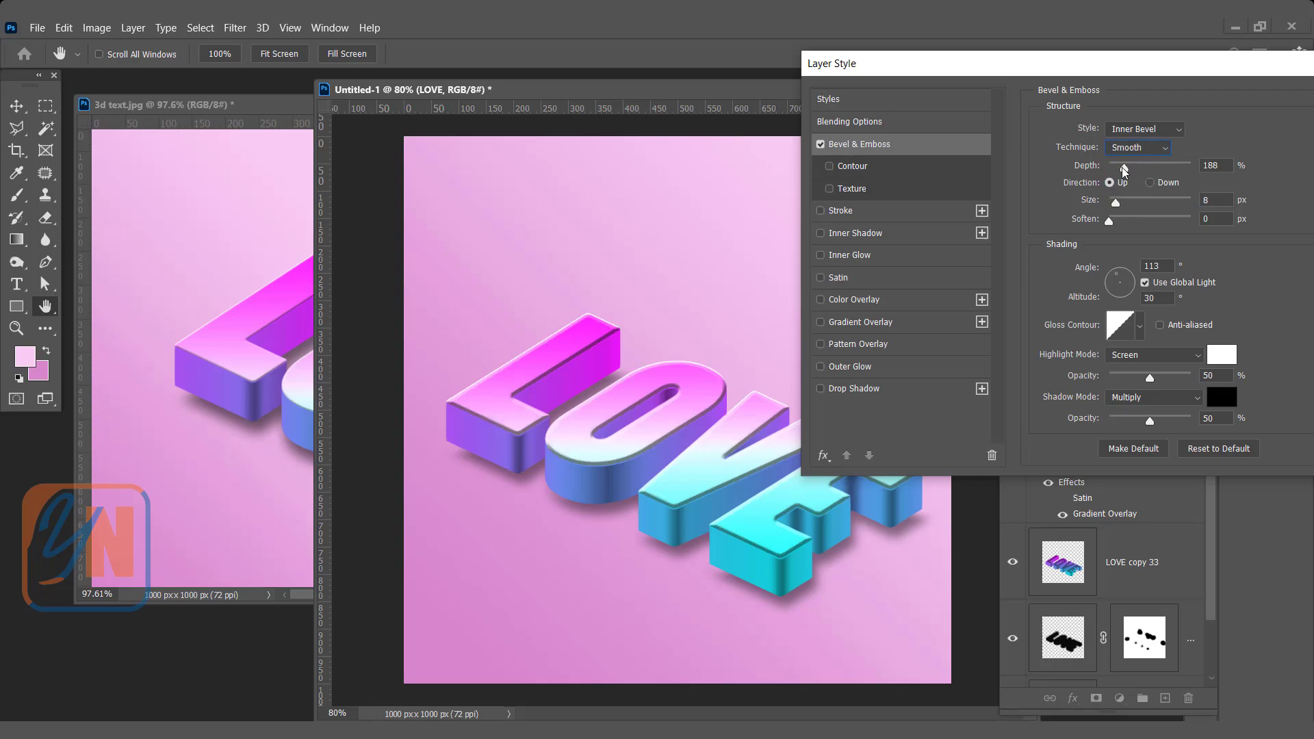
pyautogui.moveTo(1123, 167); pyautogui.dragTo(1114, 214)
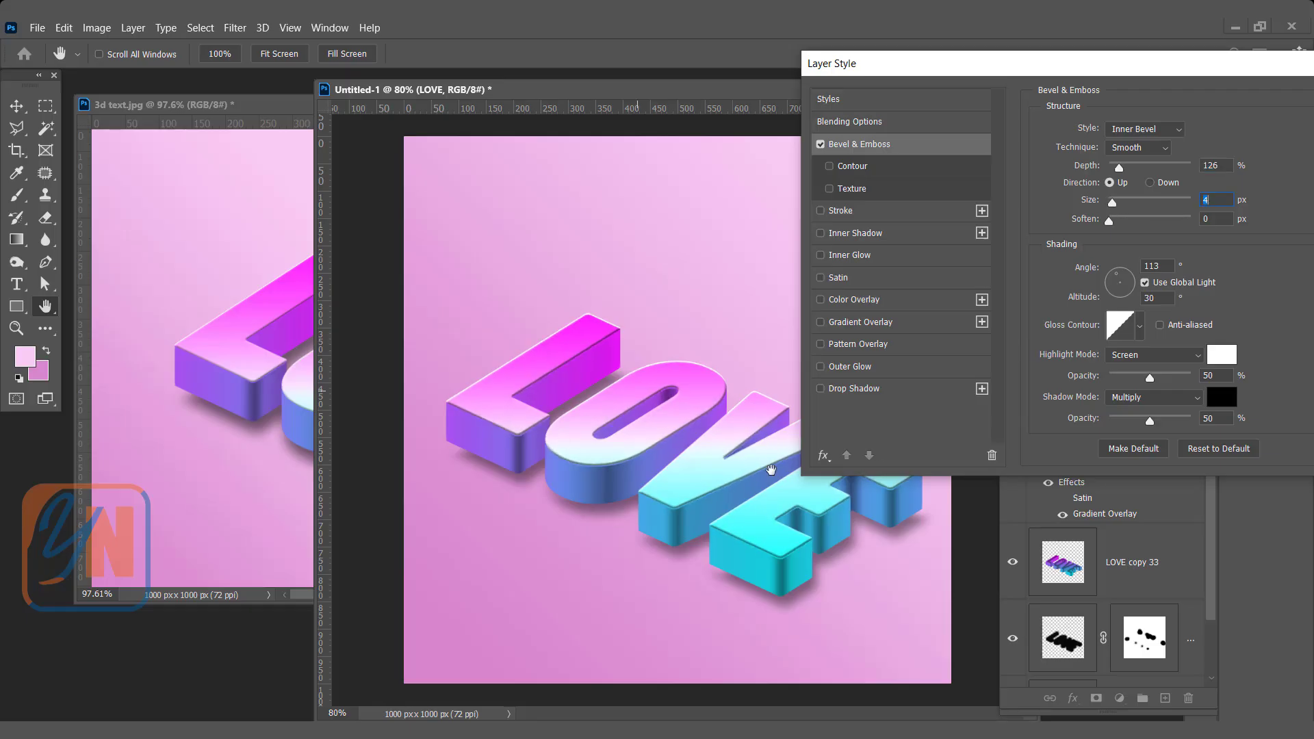
pyautogui.moveTo(1230, 74); pyautogui.dragTo(1059, 84)
pyautogui.click(1209, 109)
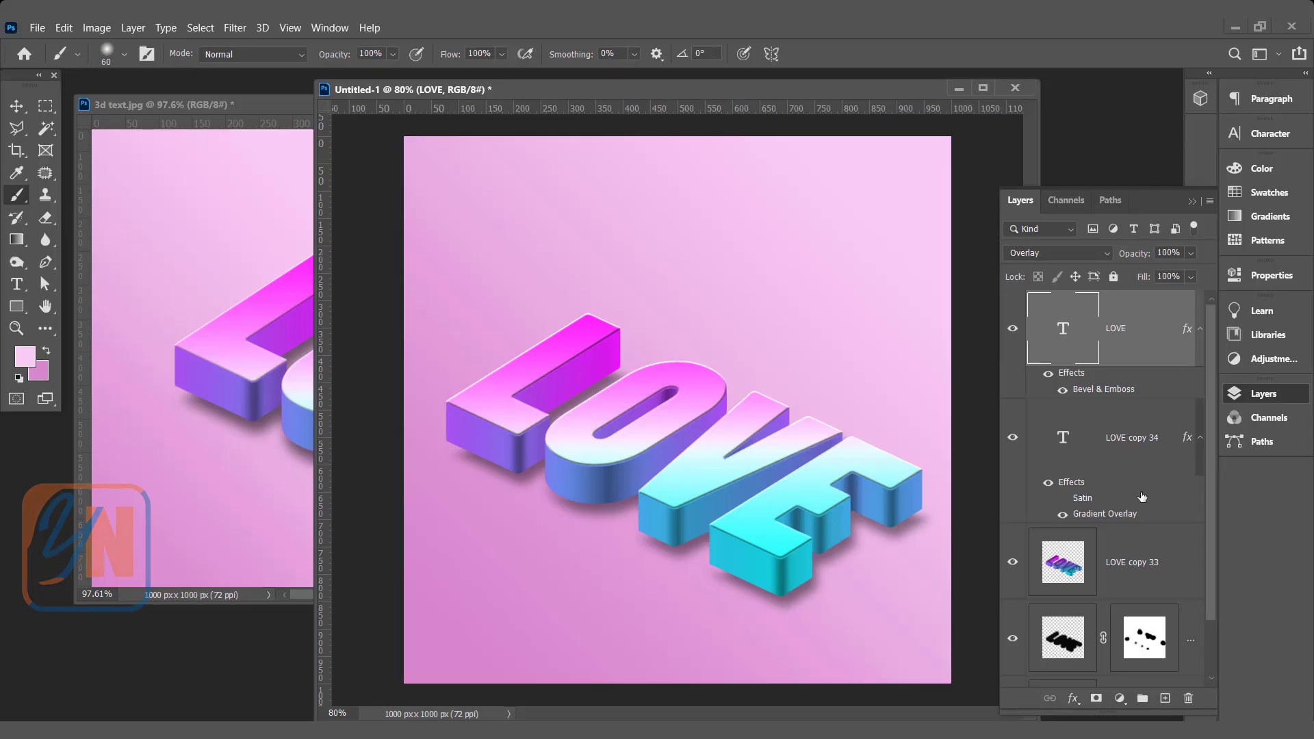
# - Link LOVE, LOVE copy 34, LOVE copy 33 and the masked shadow layer together
pyautogui.scroll(-2, 1142, 510)
pyautogui.scroll(2, 1139, 505)
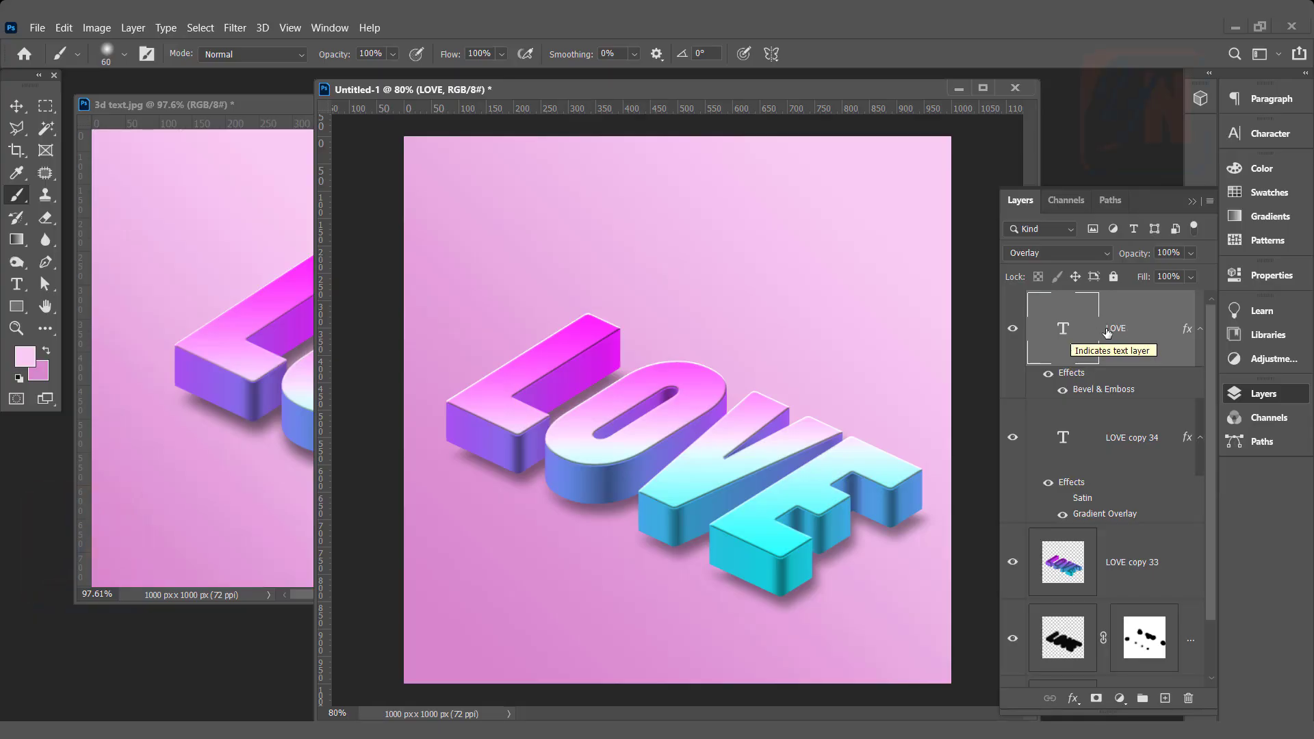
pyautogui.keyDown('shift'); pyautogui.click(1190, 660); pyautogui.keyUp('shift')
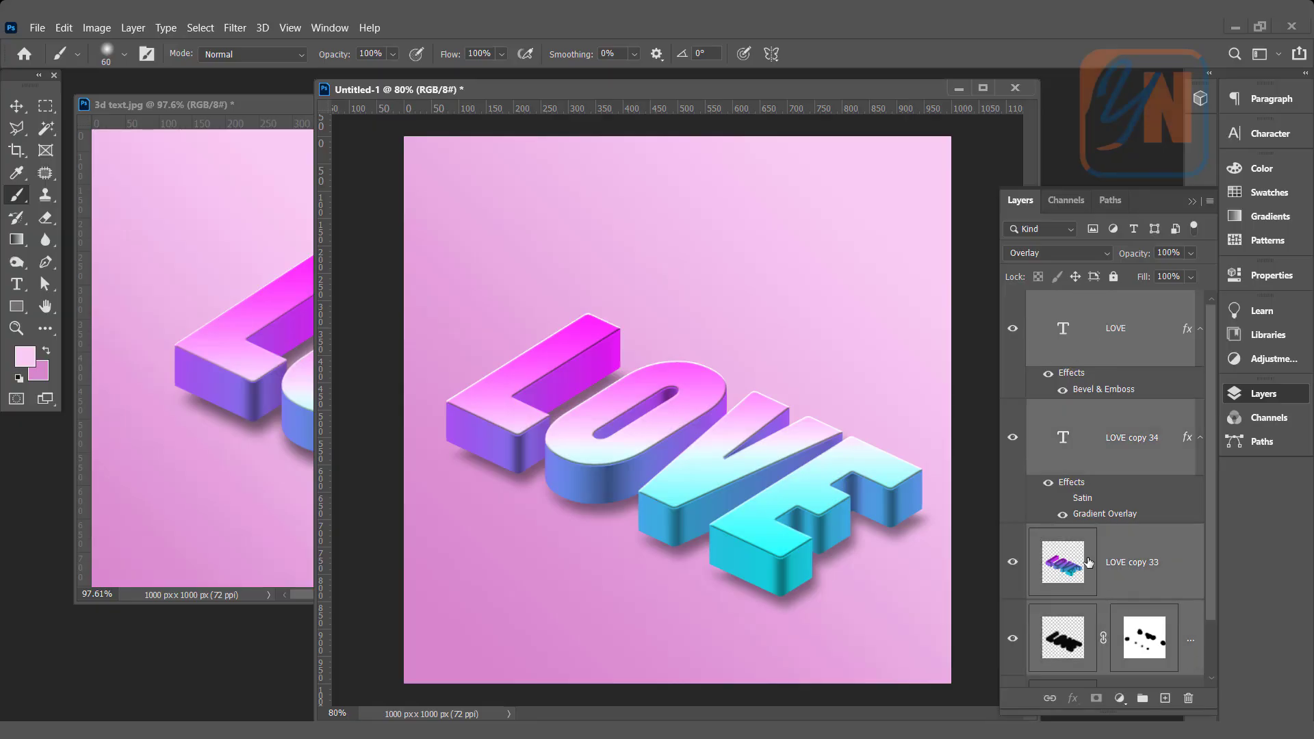
pyautogui.scroll(-1, 1088, 562)
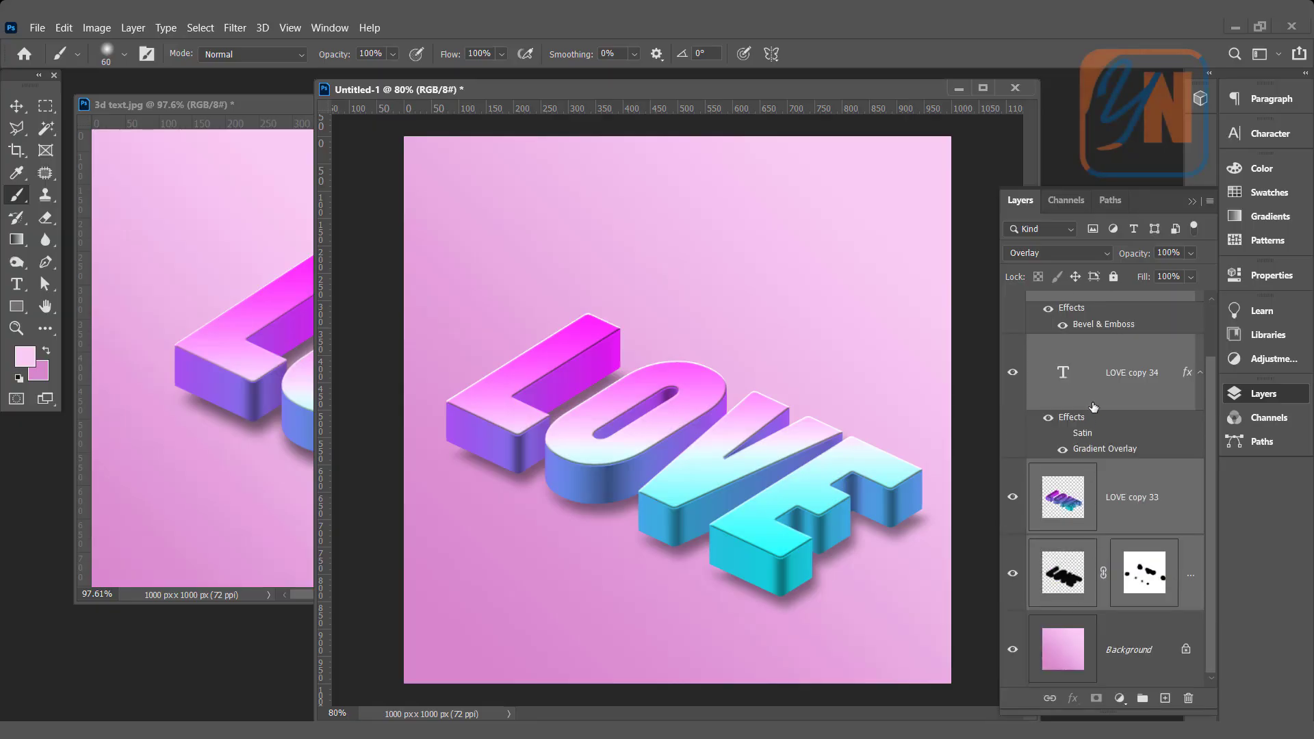
pyautogui.rightClick(1105, 381)
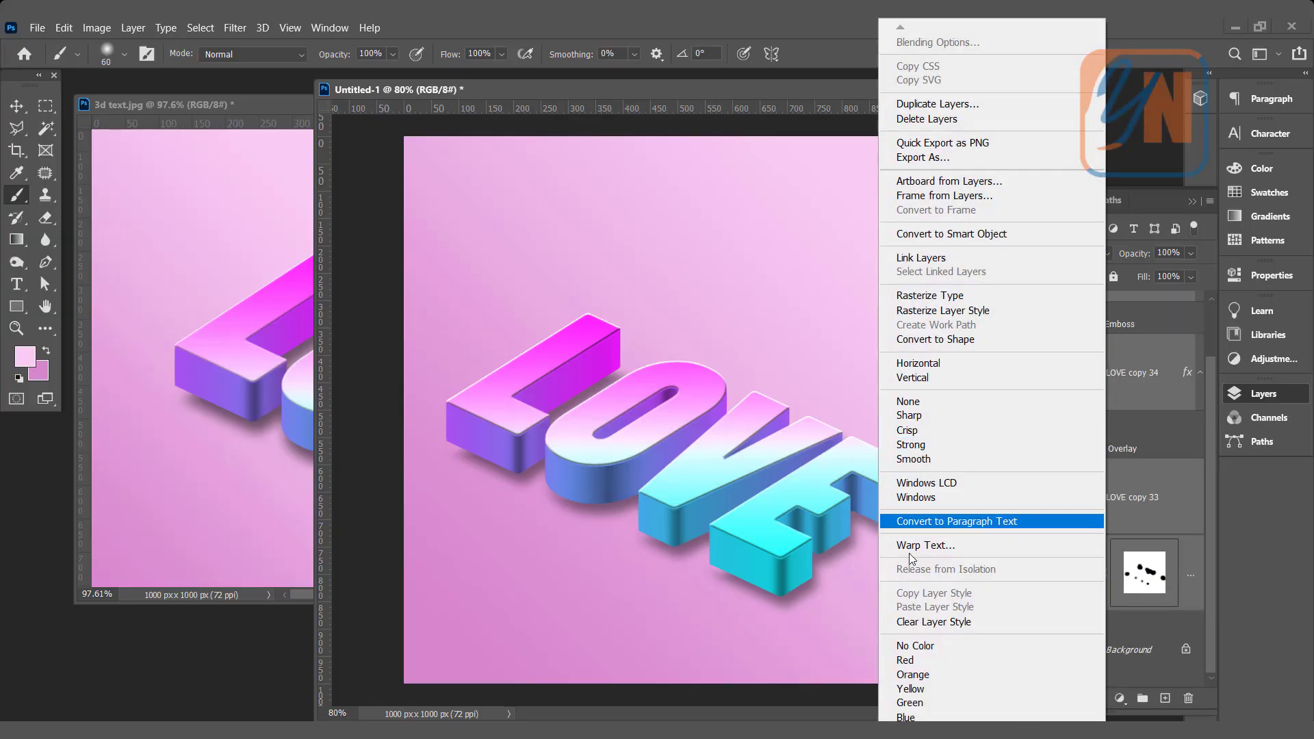
pyautogui.click(942, 259)
pyautogui.click(16, 106)
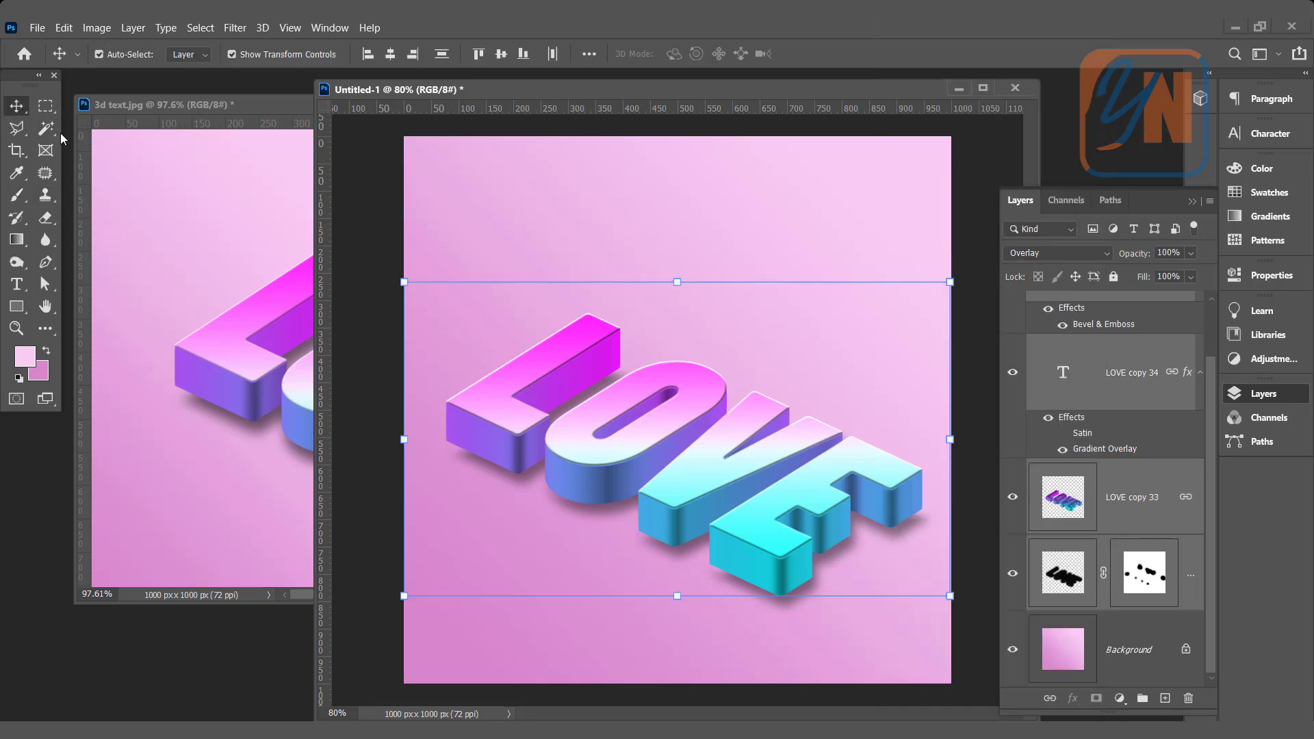
# - Raise the linked LOVE artwork and scale it to about 86% height with Free Transform
pyautogui.moveTo(624, 449); pyautogui.dragTo(627, 412)
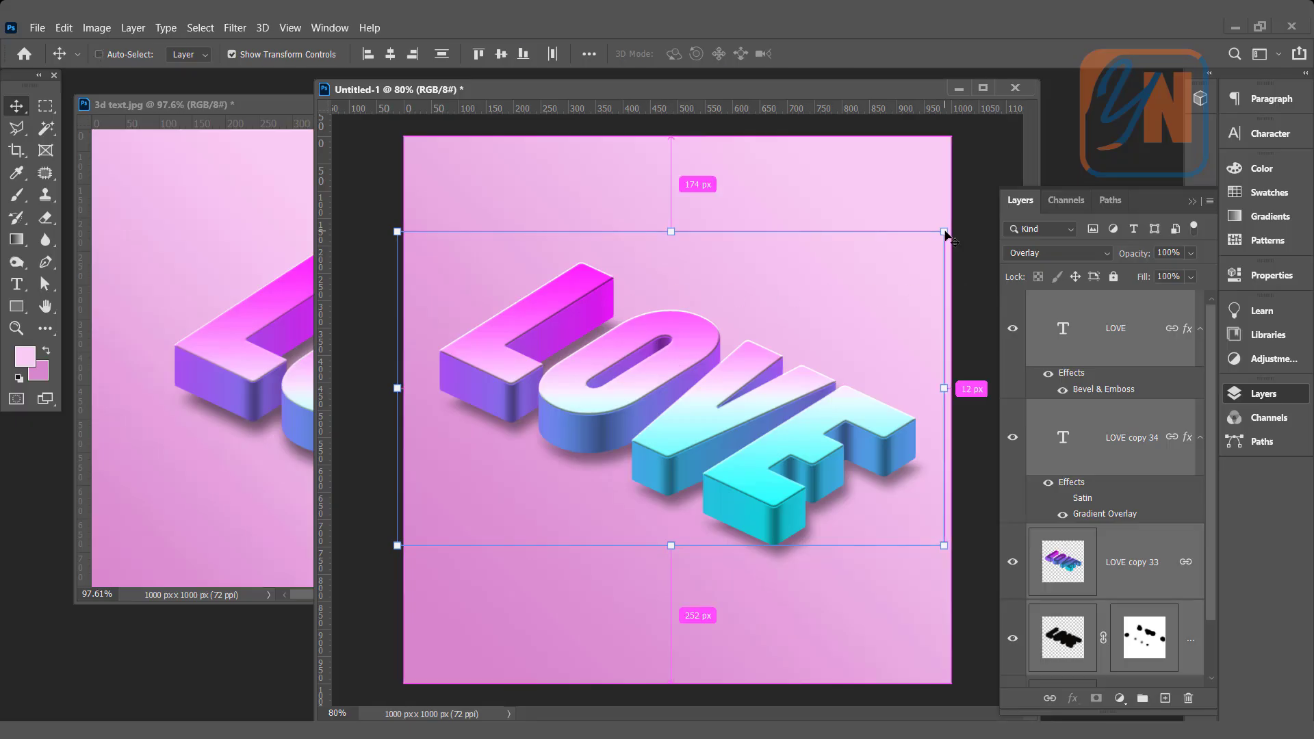
pyautogui.hotkey('ctrl', 't')
pyautogui.moveTo(668, 233); pyautogui.dragTo(673, 283)
pyautogui.moveTo(678, 399)
pyautogui.mouseDown()
pyautogui.moveTo(681, 344)
pyautogui.moveTo(684, 384)
pyautogui.mouseUp()
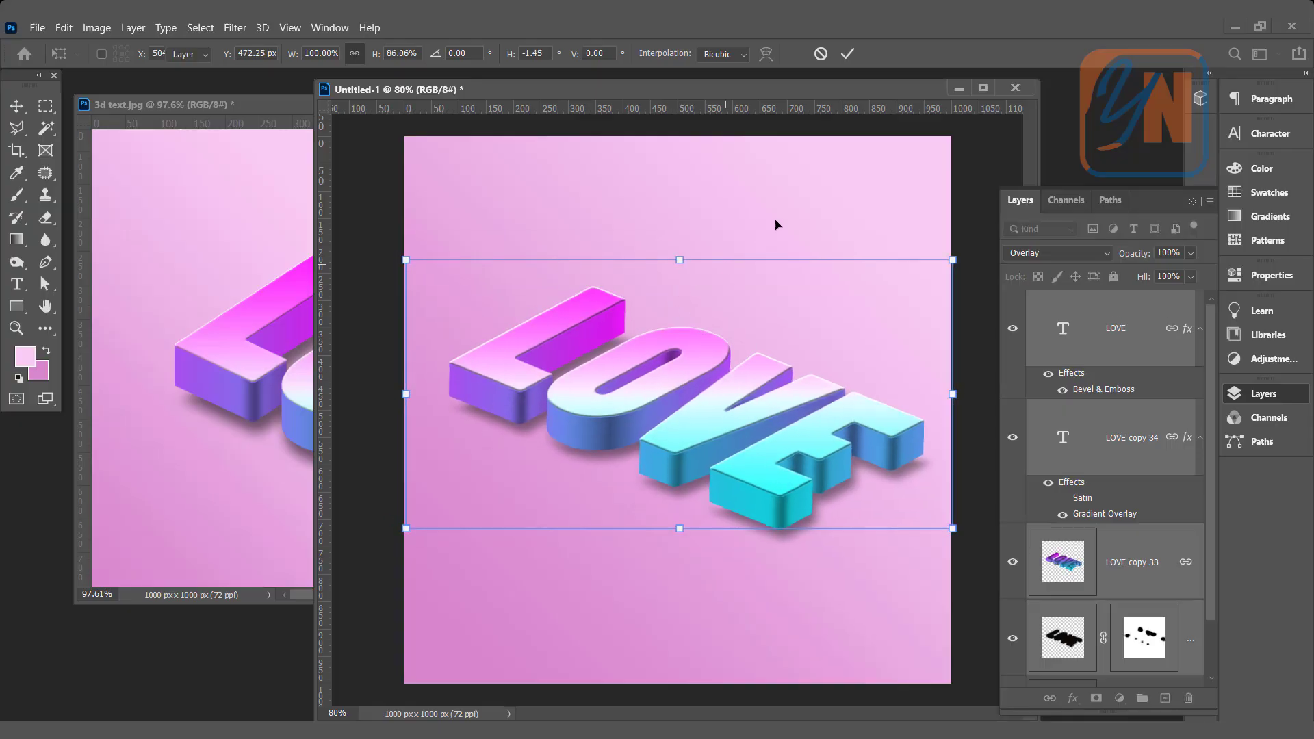
pyautogui.press('Return')
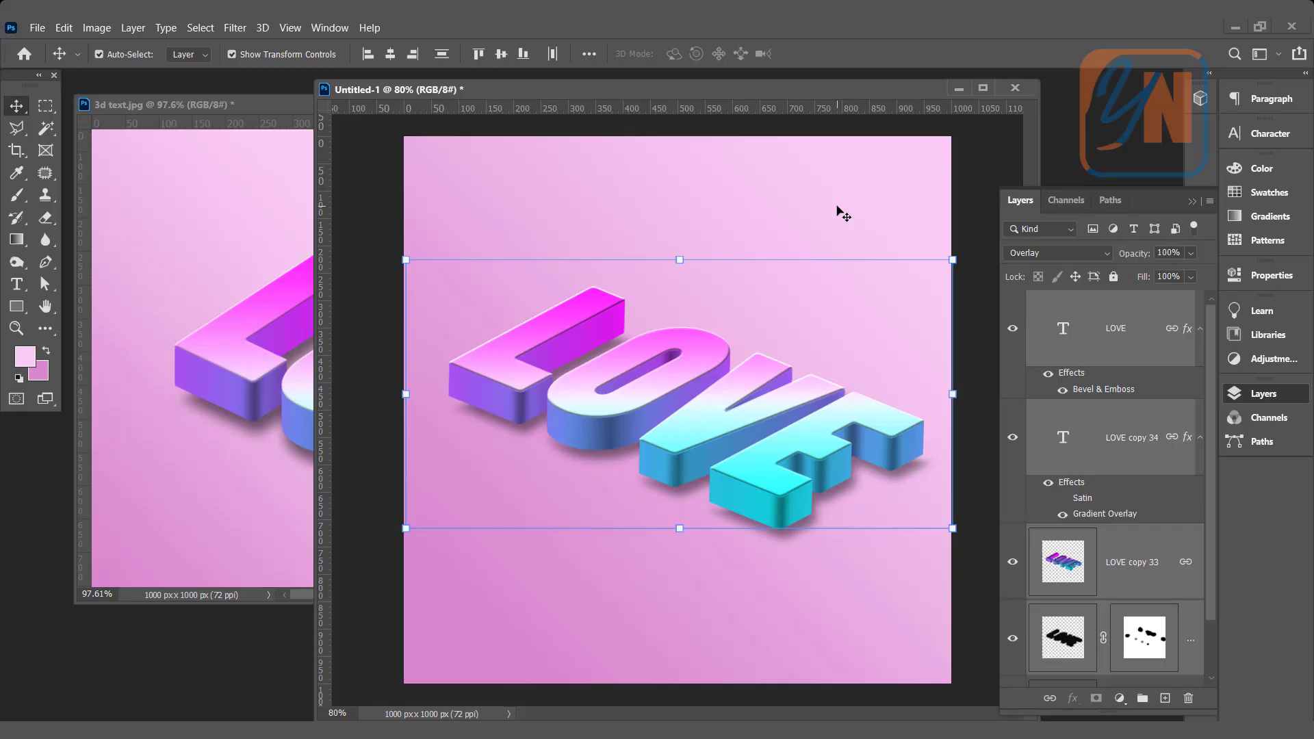